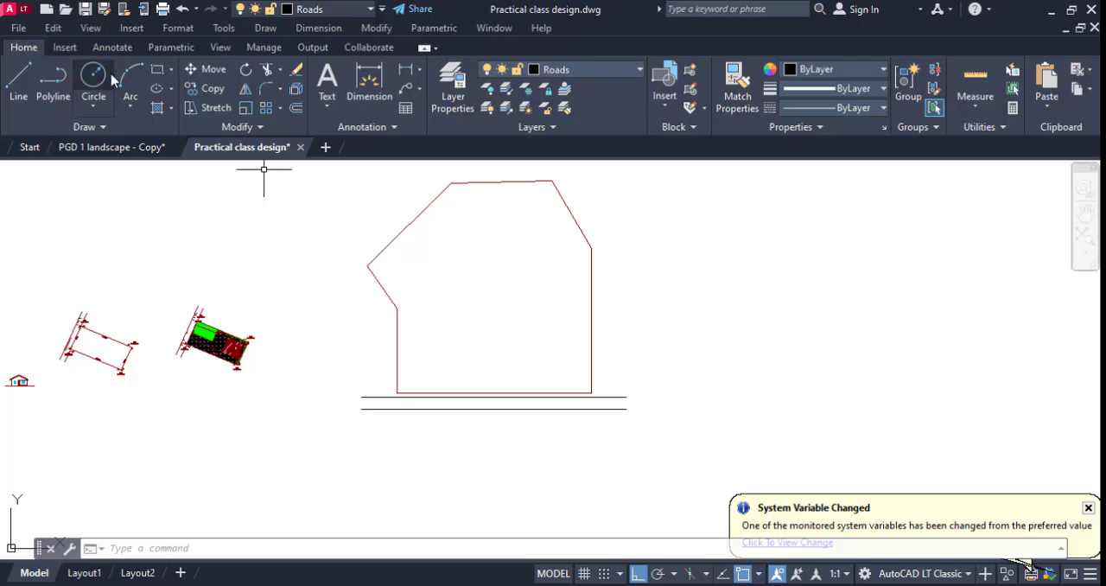
Draw a vertical polyline from between the two road lines up through the left half of the plot.
left_click(52, 90)
scroll(475, 399, "up", 6)
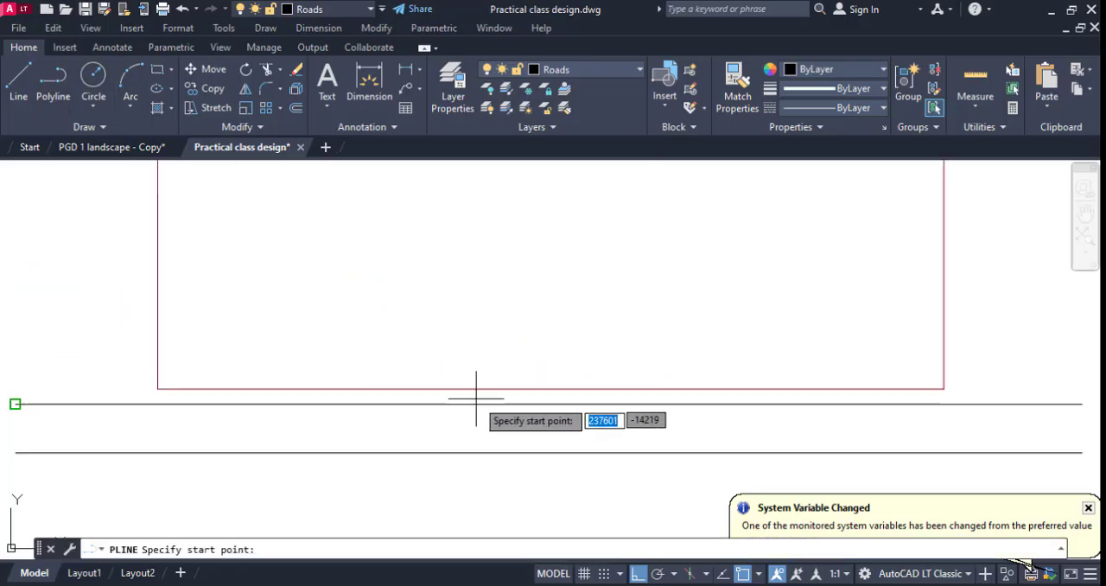
scroll(497, 414, "down", 2)
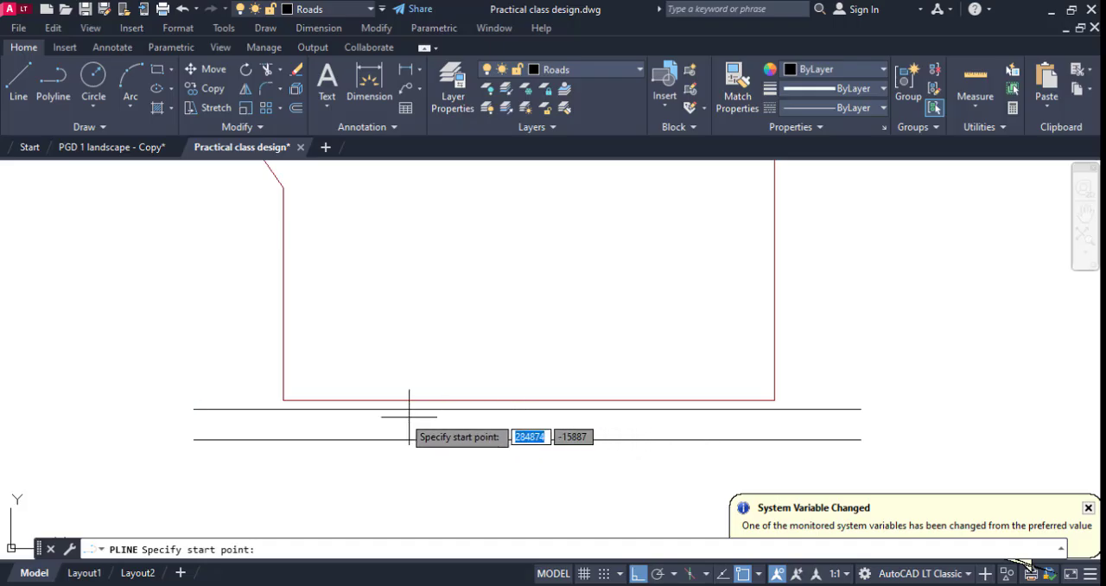
scroll(415, 406, "up", 3)
left_click(440, 456)
scroll(448, 393, "down", 6)
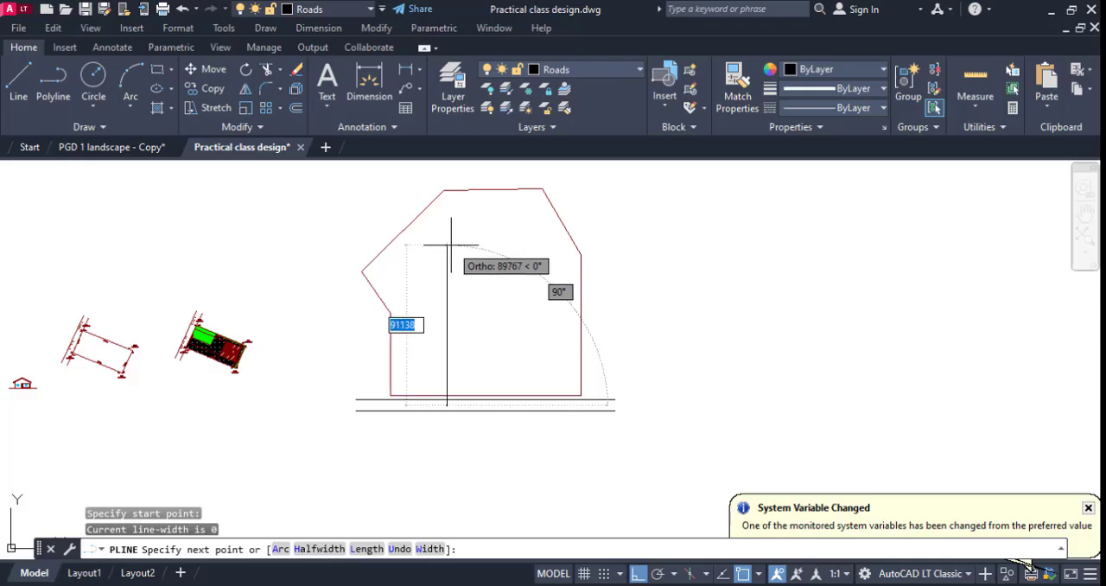
left_click(448, 238)
key("Escape")
Offset the vertical line 12000 to the right to form the internal road's second edge.
type("o")
key("Return")
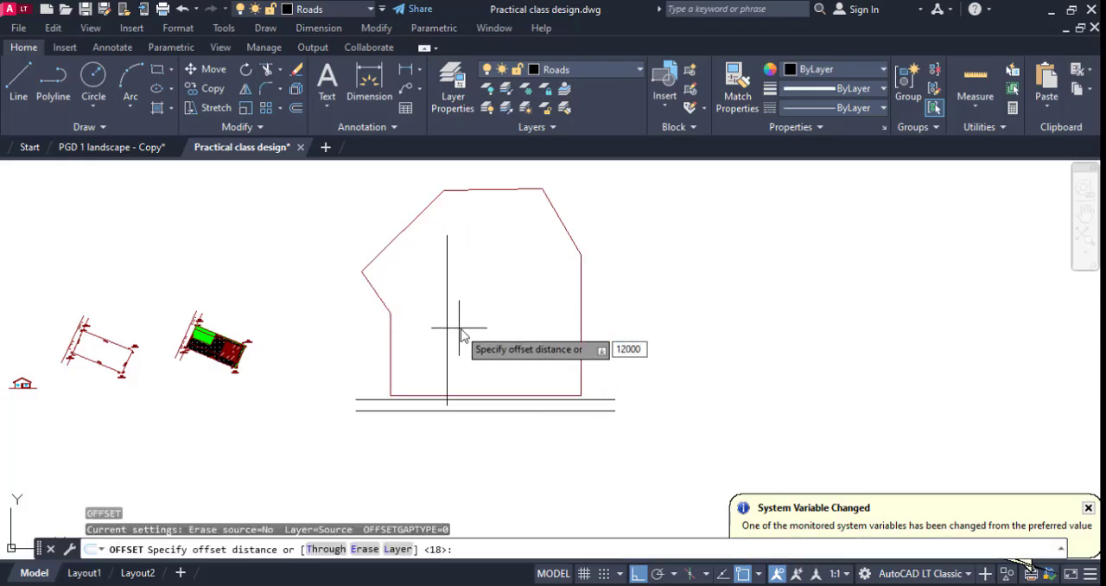
key("Return")
left_click(447, 346)
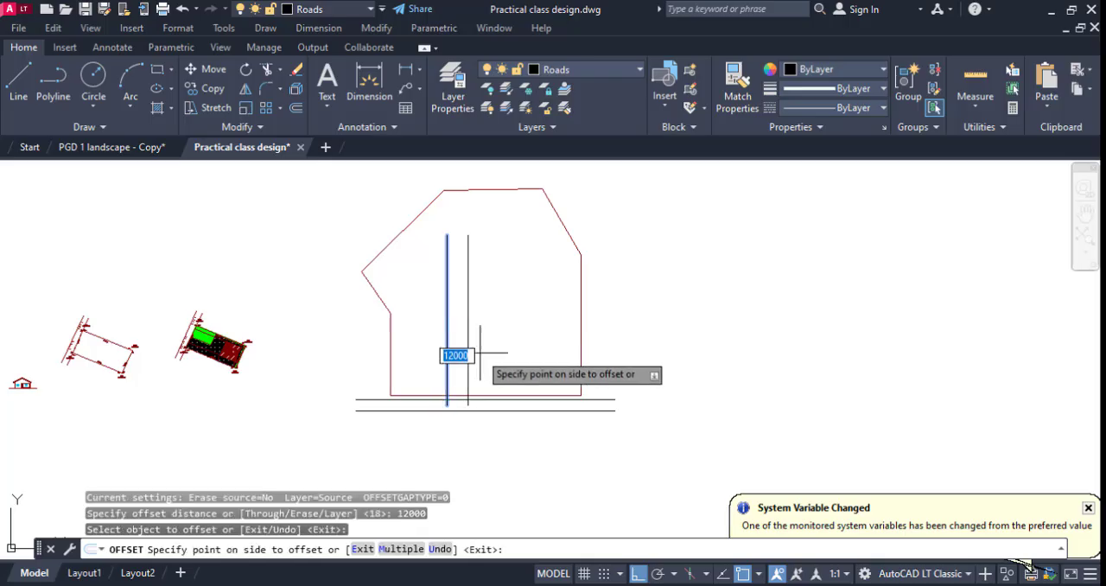
left_click(480, 352)
key("Escape")
Offset the internal road's left edge 30000 to the left.
scroll(432, 366, "up", 4)
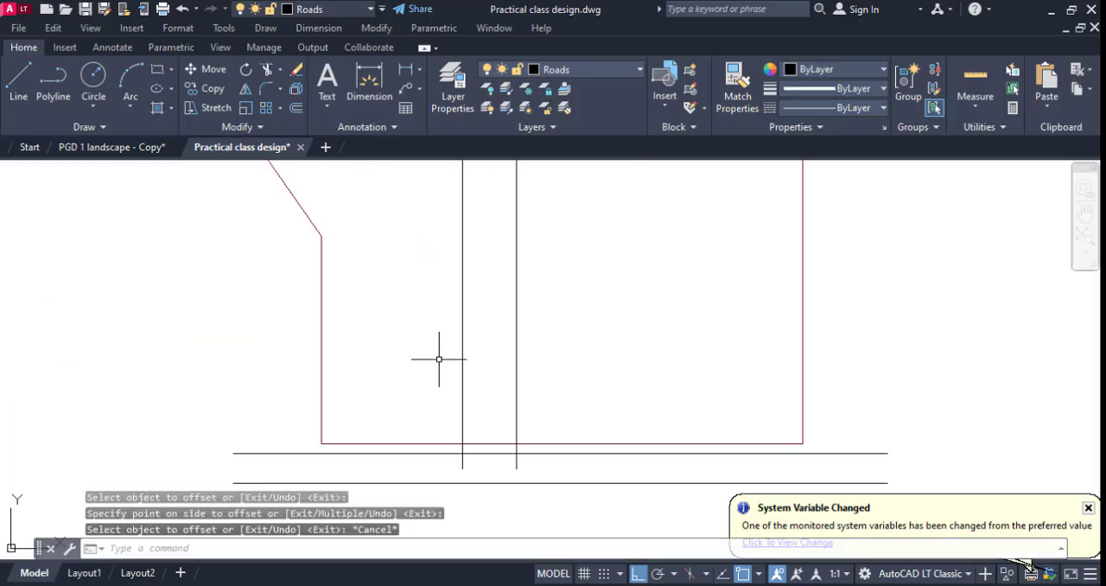
key("Return")
scroll(439, 356, "down", 2)
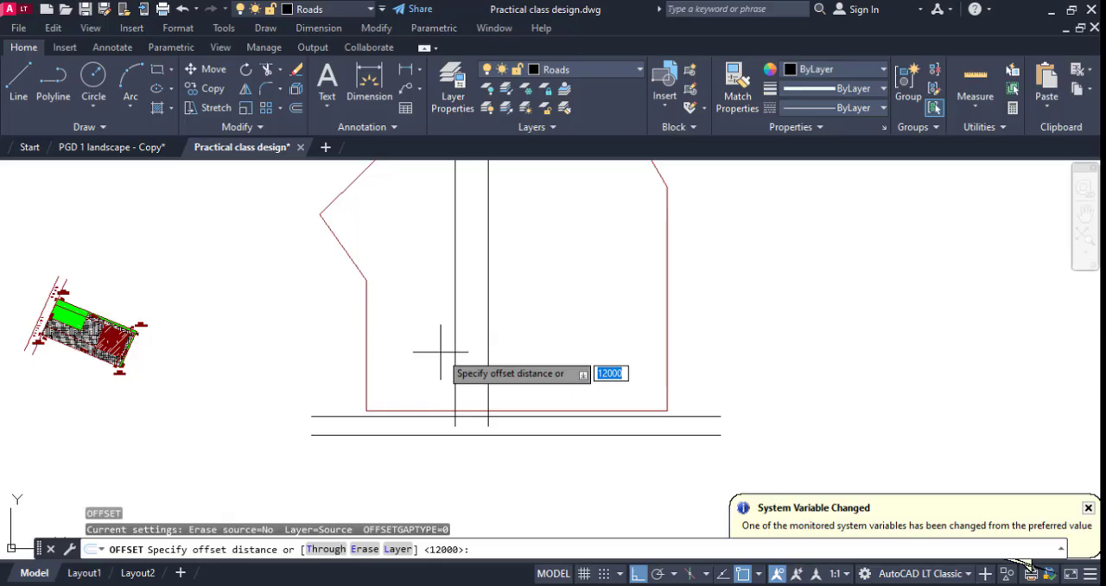
scroll(443, 349, "down", 3)
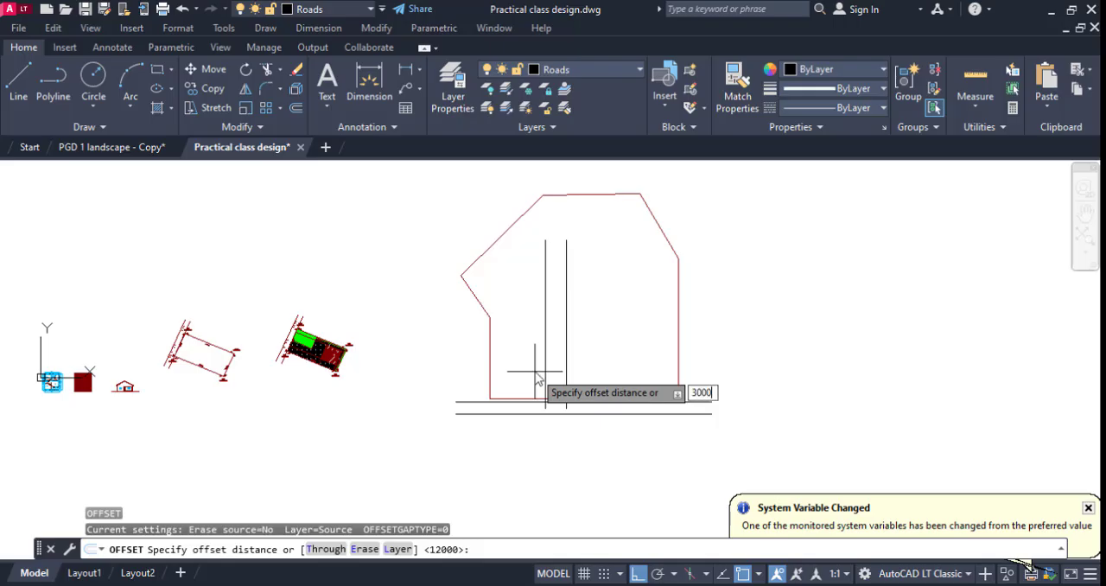
key("Return")
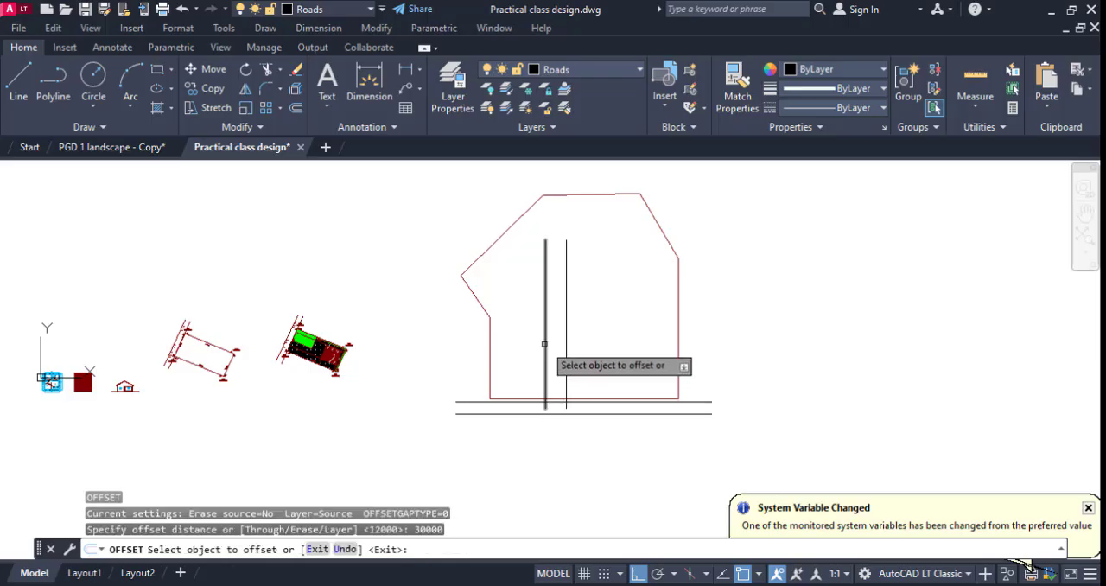
left_click(545, 352)
left_click(515, 352)
key("Escape")
Offset the internal road's right edge 30000 to the right, and offset the resulting line another 30000 to the right.
scroll(565, 335, "up", 2)
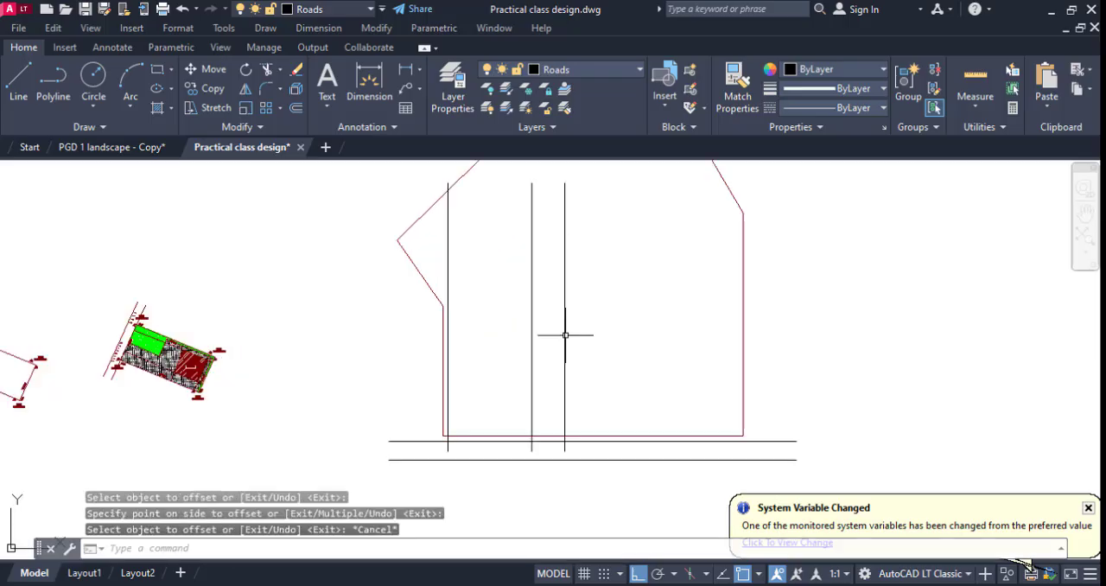
key("Return")
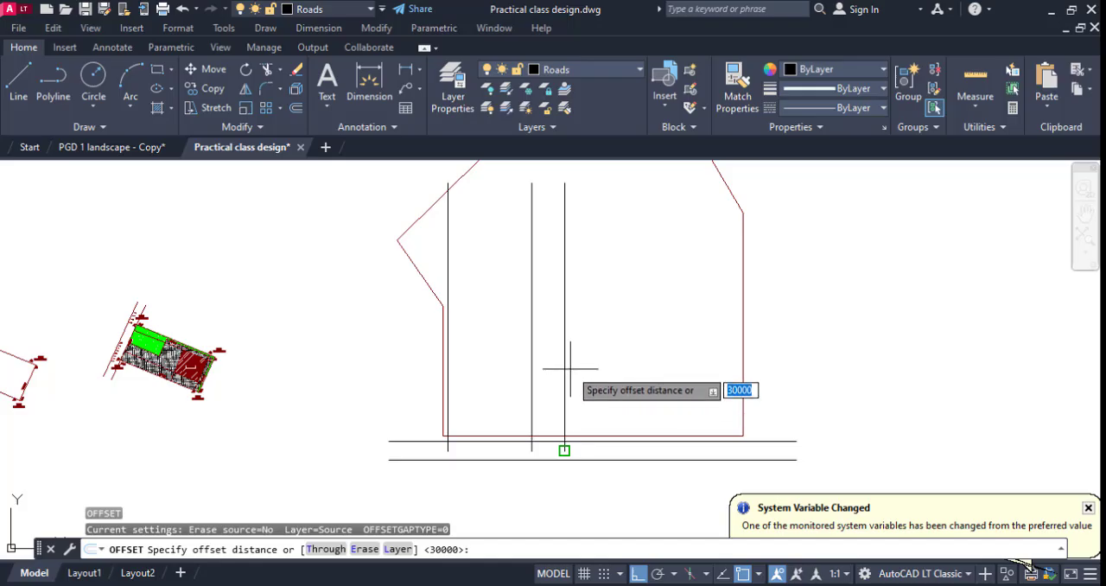
key("Return")
left_click(565, 373)
left_click(622, 344)
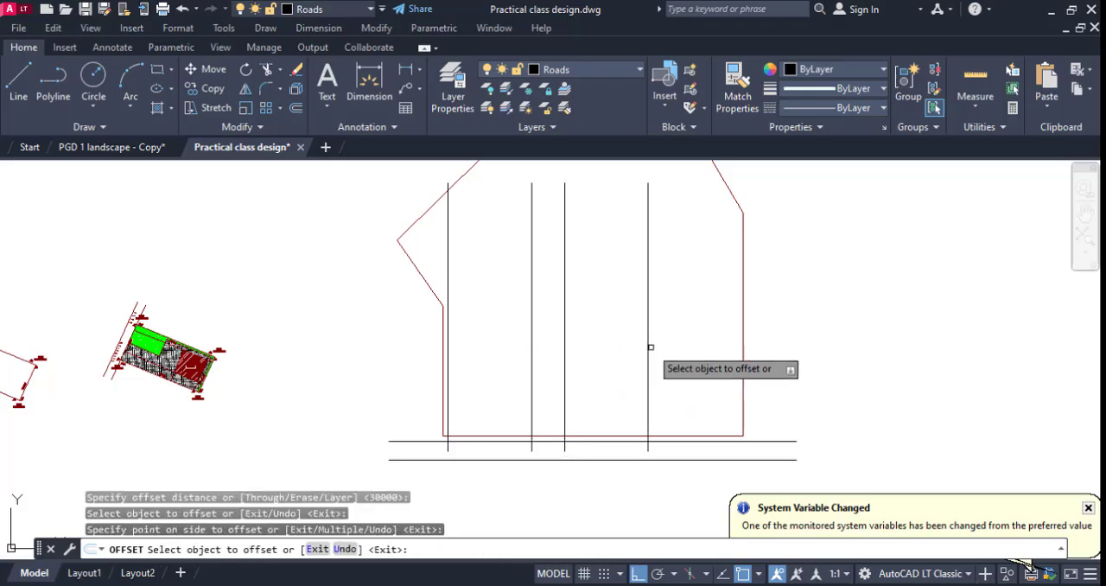
left_click(648, 346)
left_click(702, 362)
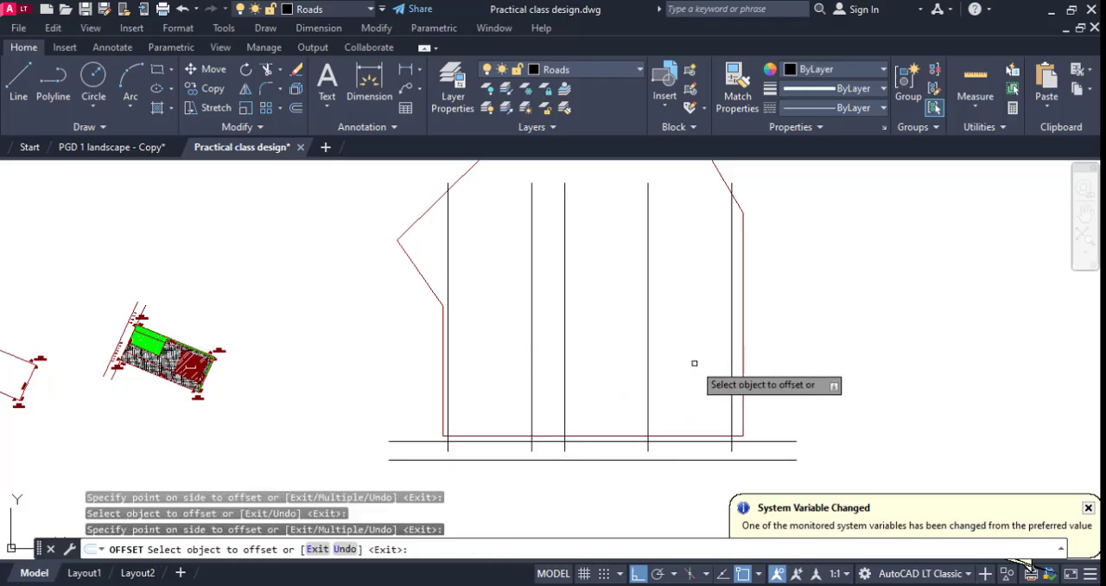
key("Escape")
Offset the plot boundary 15000 inward.
scroll(671, 363, "down", 4)
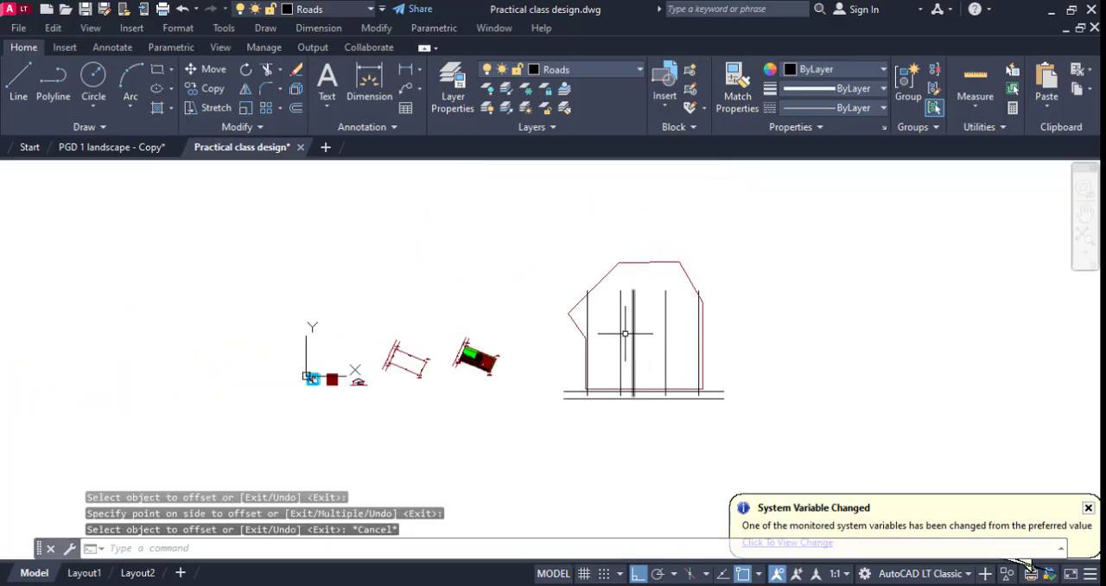
scroll(647, 375, "up", 6)
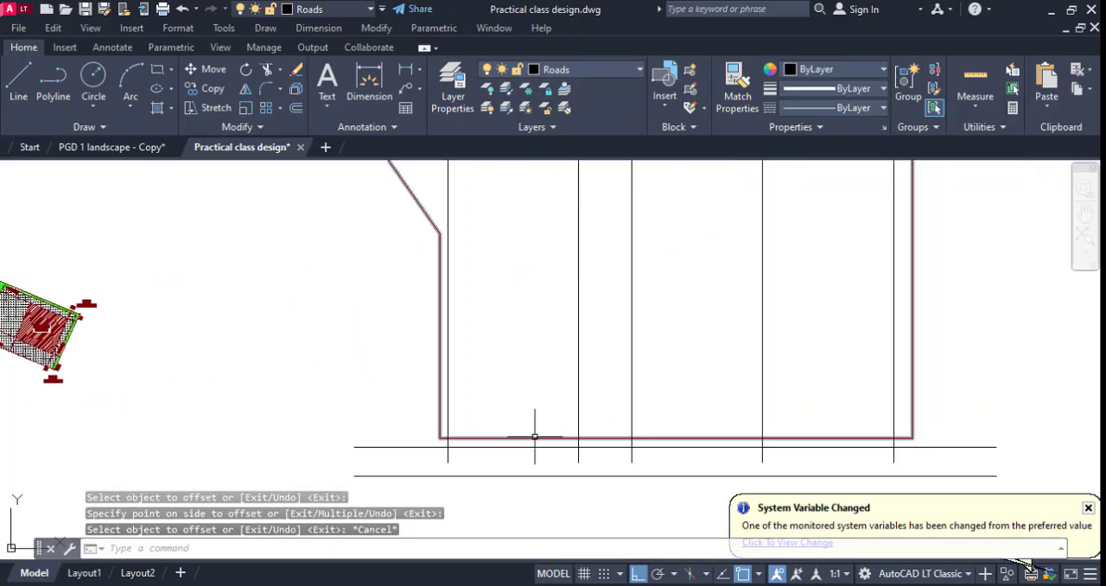
scroll(534, 436, "down", 2)
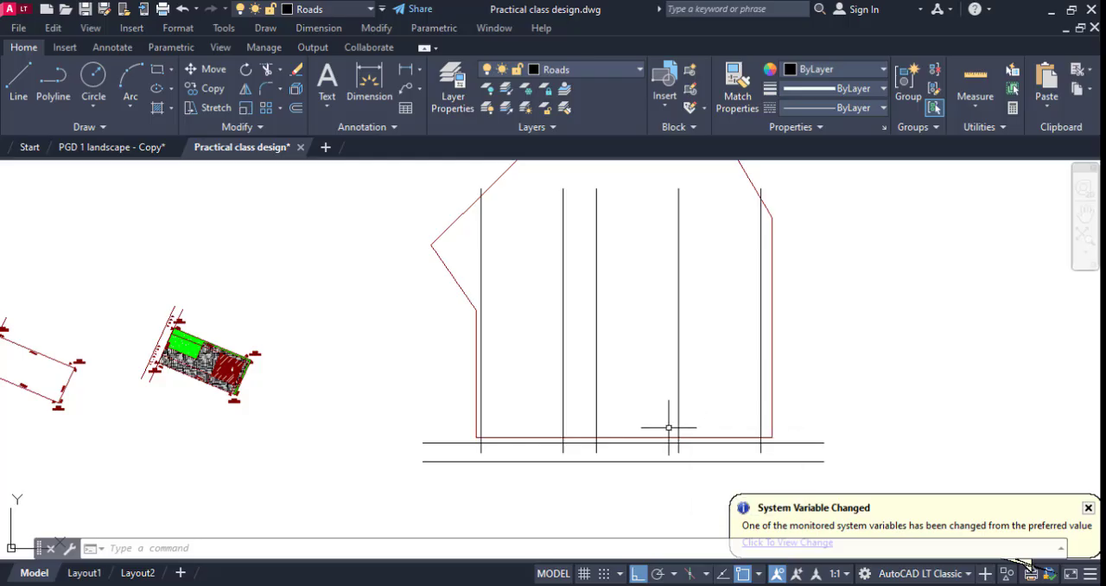
type("o")
key("Return")
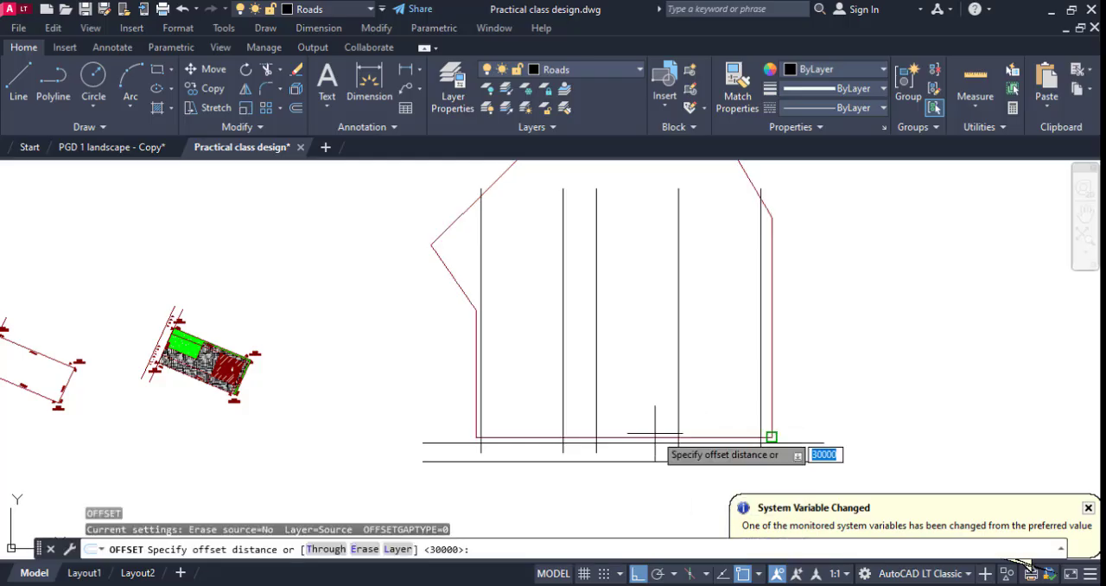
type("15")
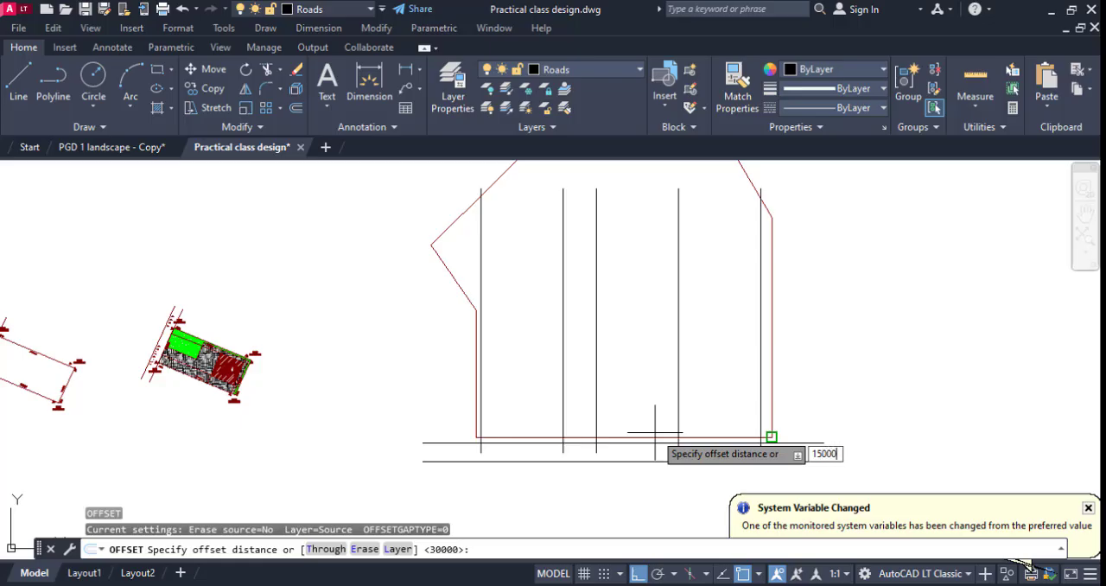
type("000")
key("Return")
left_click(654, 434)
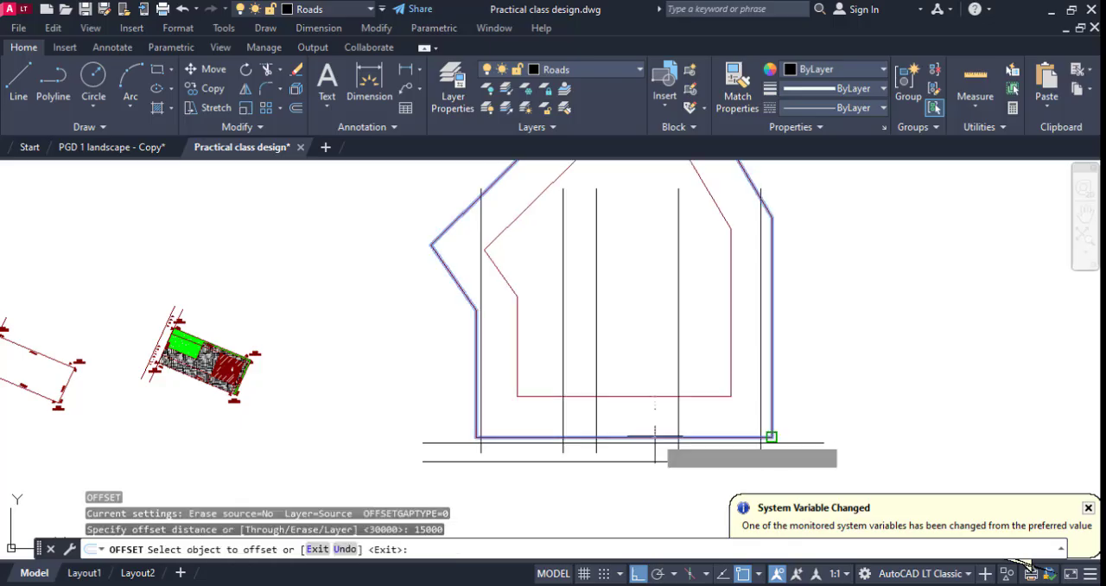
left_click(654, 400)
key("Escape")
Trim the vertical sides off the inner boundary and delete its upper part, keeping only the bottom horizontal line.
scroll(515, 378, "up", 2)
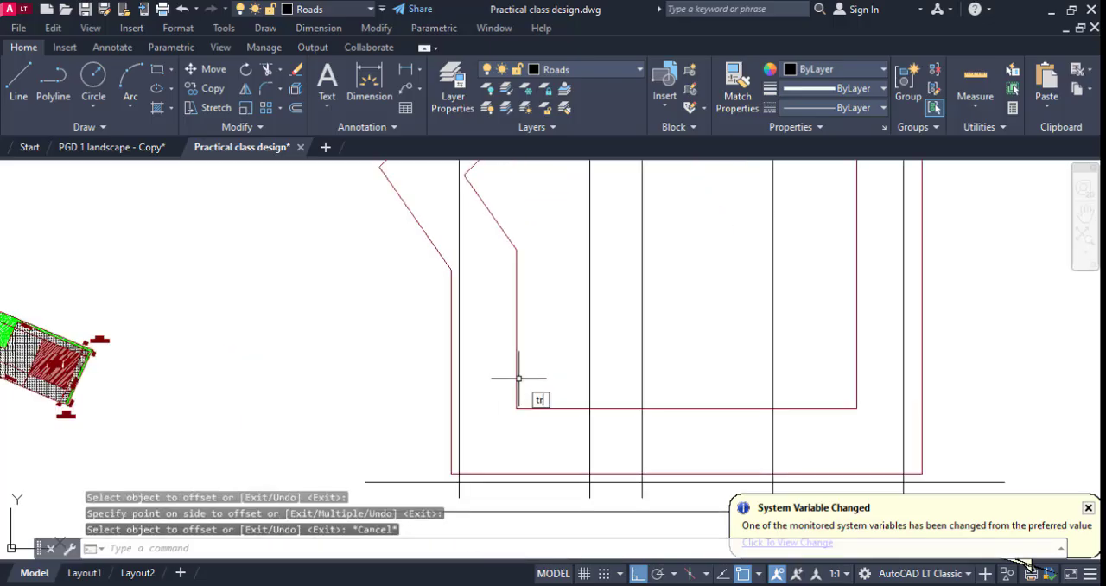
type("tr")
key("Return")
left_click(517, 388)
left_click(858, 380)
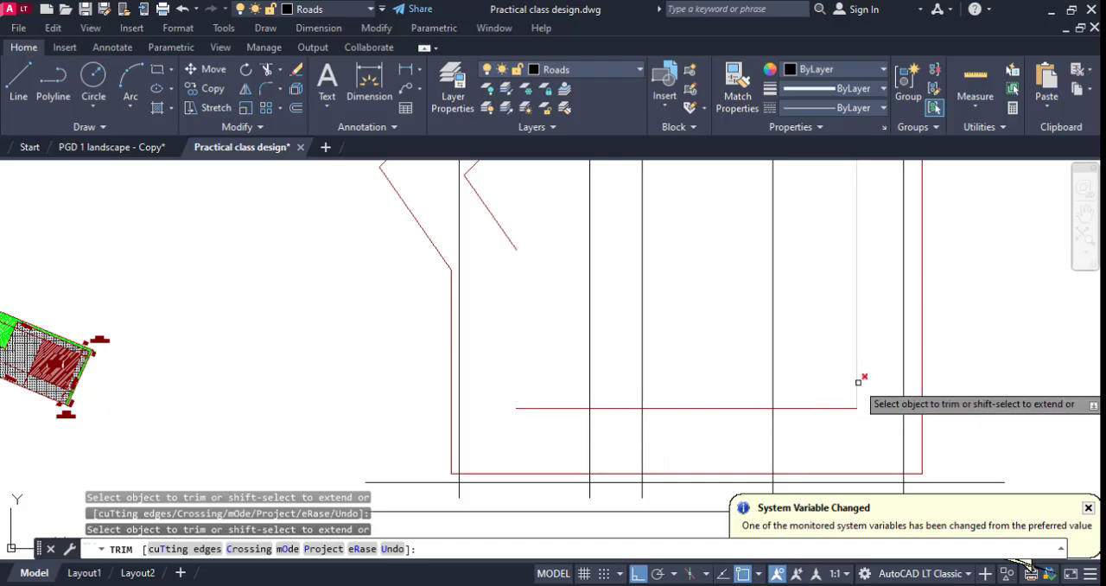
key("Escape")
scroll(586, 260, "down", 2)
left_click(558, 254)
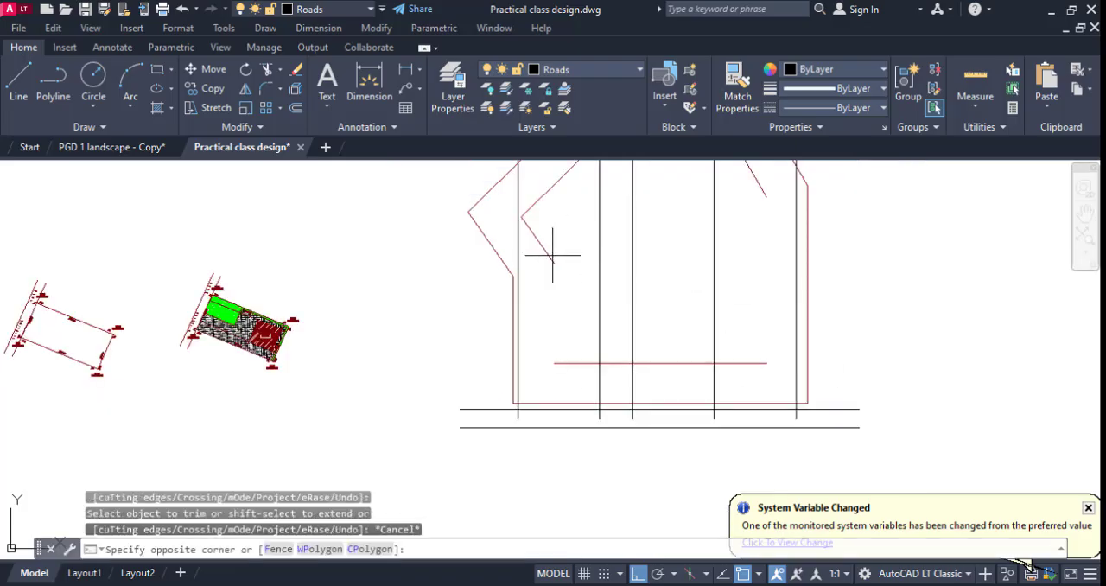
left_click(538, 252)
key("Delete")
Extend the inner horizontal line at both ends to the outermost vertical lines.
scroll(573, 326, "down", 4)
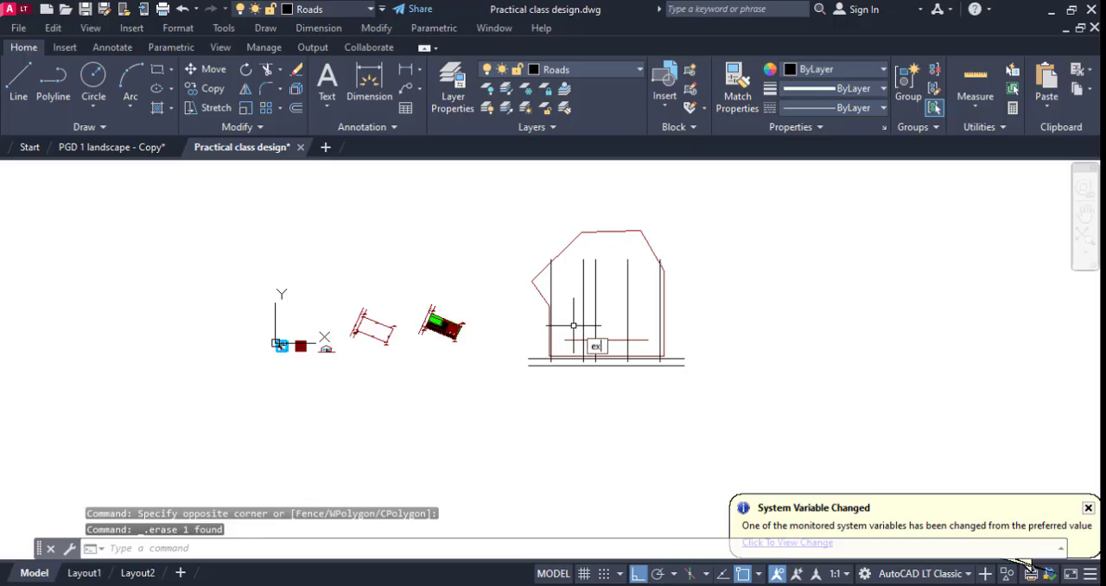
key("Return")
scroll(584, 332, "up", 4)
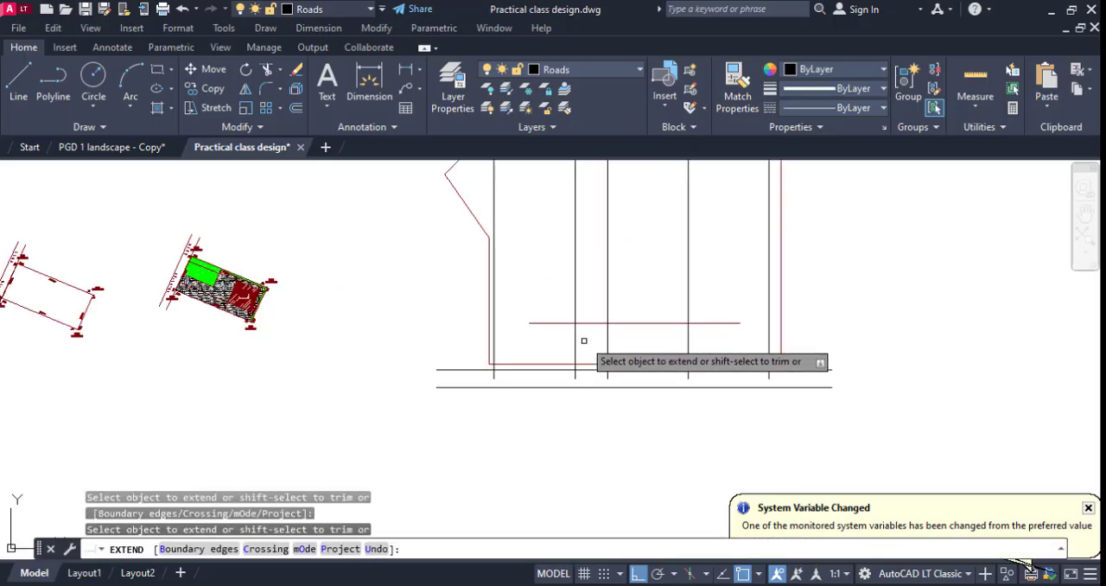
left_click(660, 323)
key("Escape")
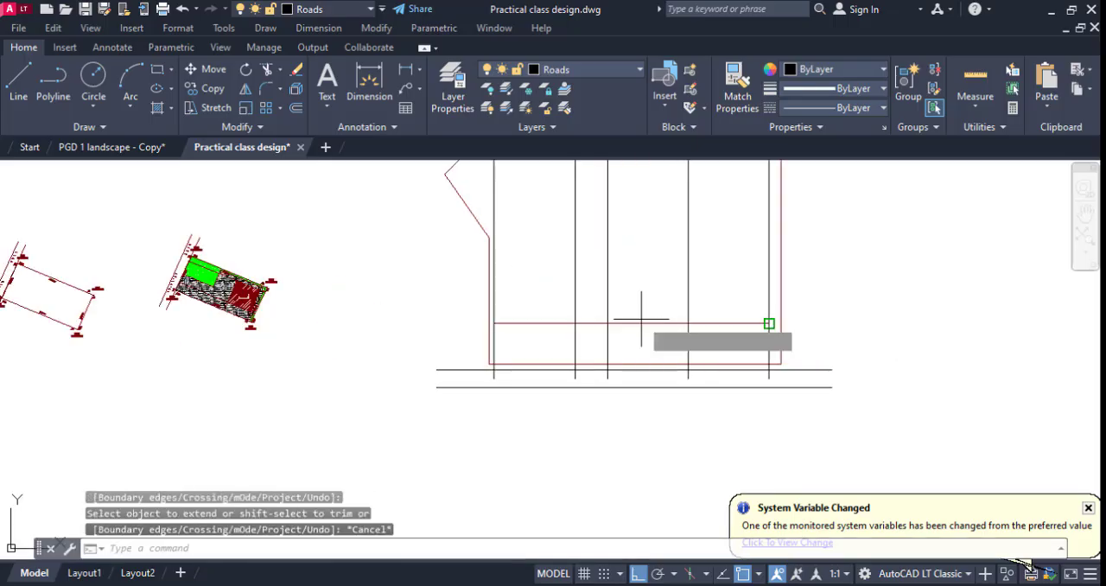
Offset the horizontal line 15000 upward, and offset the resulting line another 15000 upward.
type("o")
key("Return")
key("Return")
left_click(641, 323)
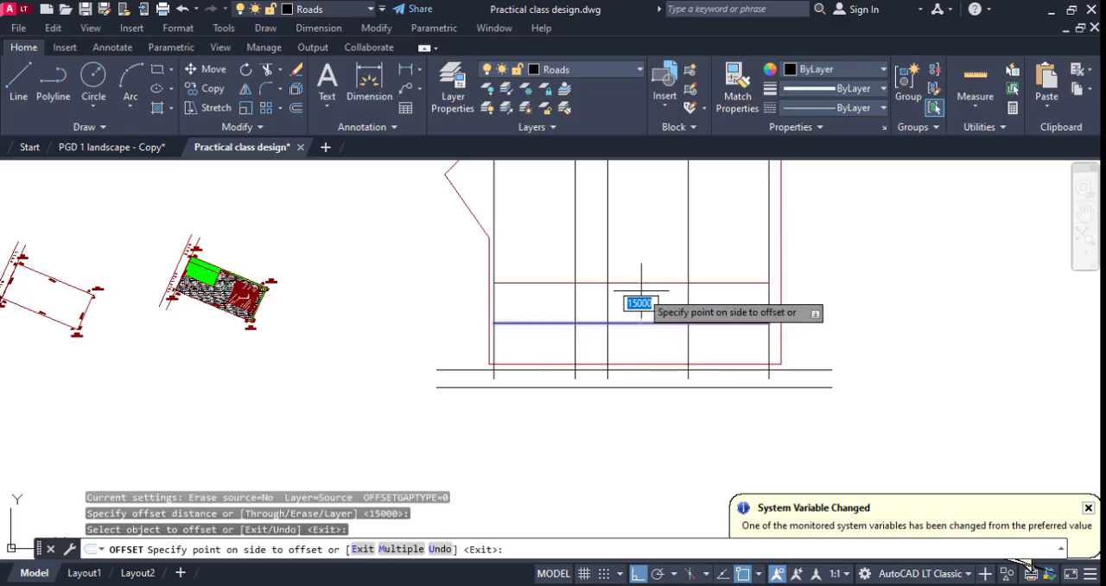
left_click(641, 250)
left_click(627, 282)
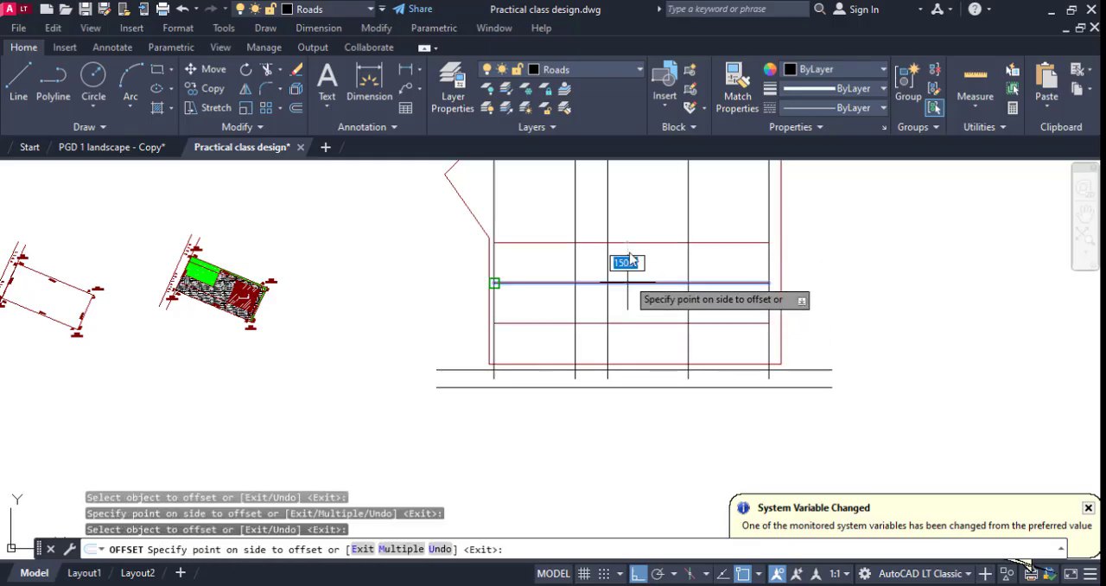
left_click(628, 237)
middle_click_drag(622, 258, 630, 322)
key("Escape")
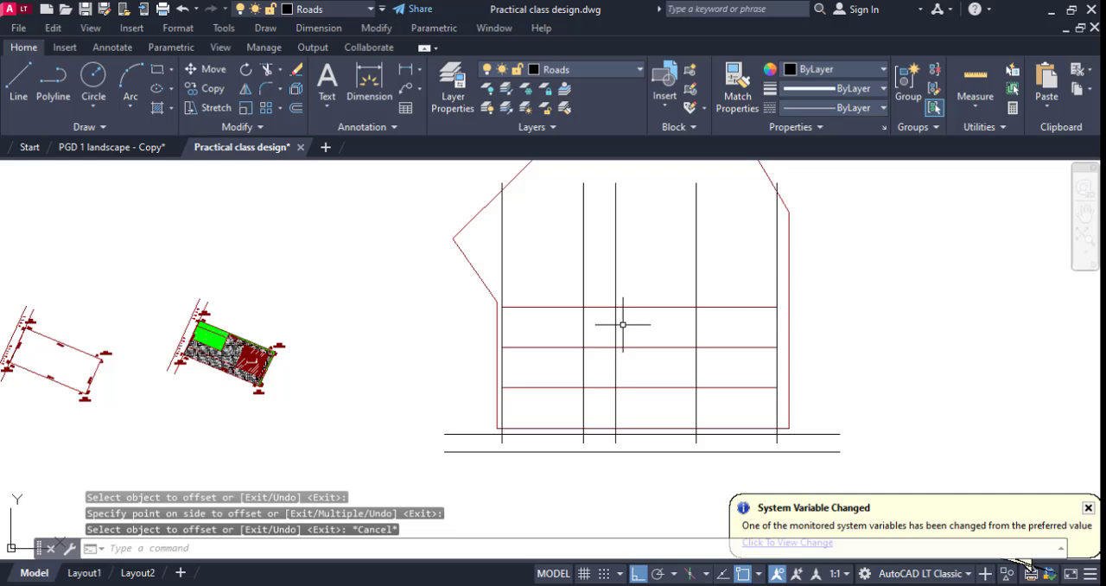
type("tr")
key("Return")
key("Escape")
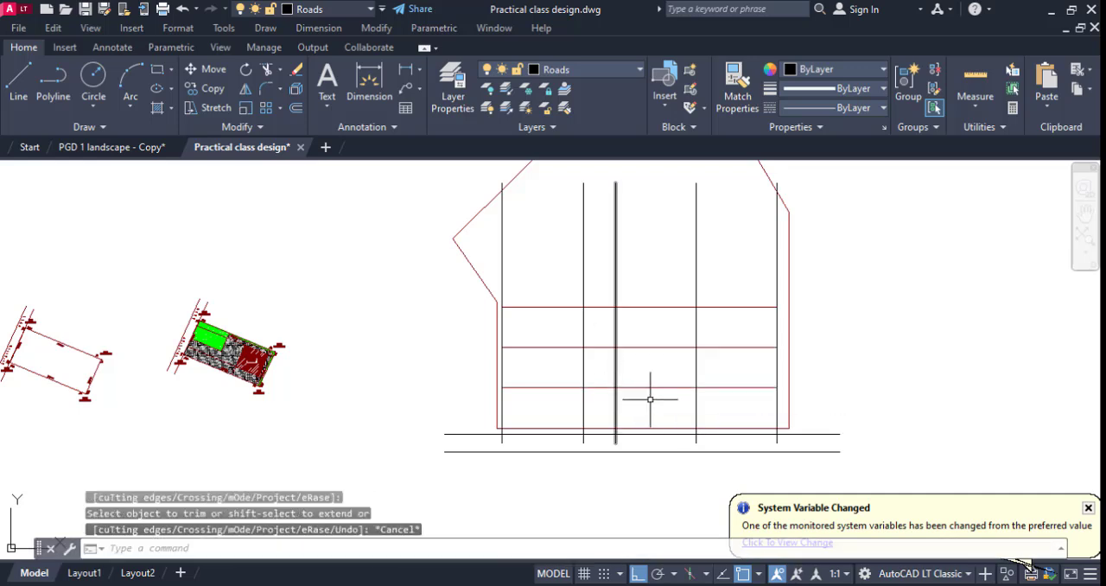
Move the five vertical lines left so the leftmost one aligns with the plot's bottom-left corner.
scroll(781, 401, "up", 2)
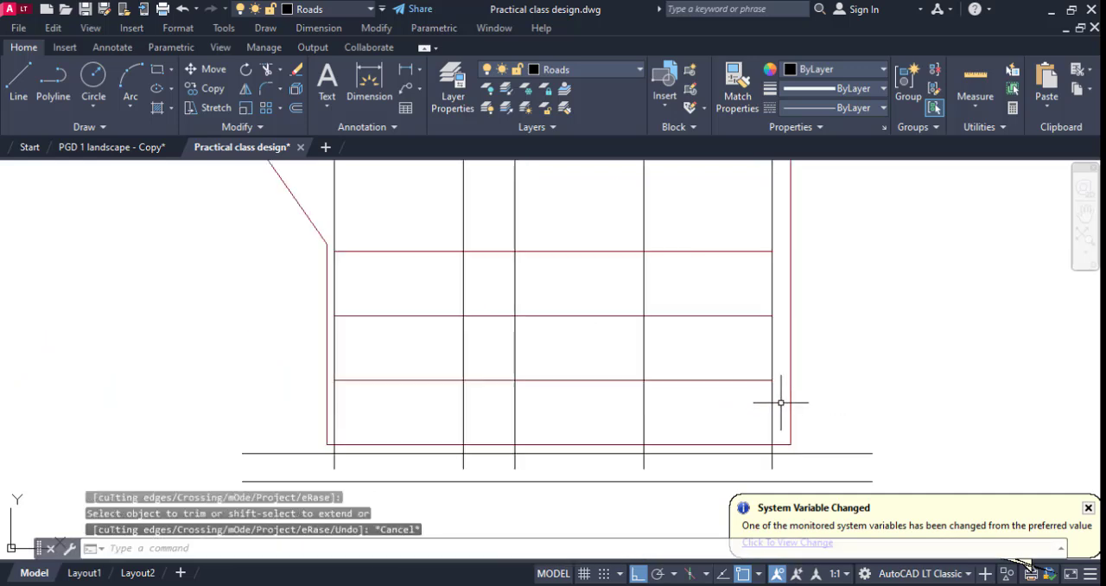
left_click(781, 402)
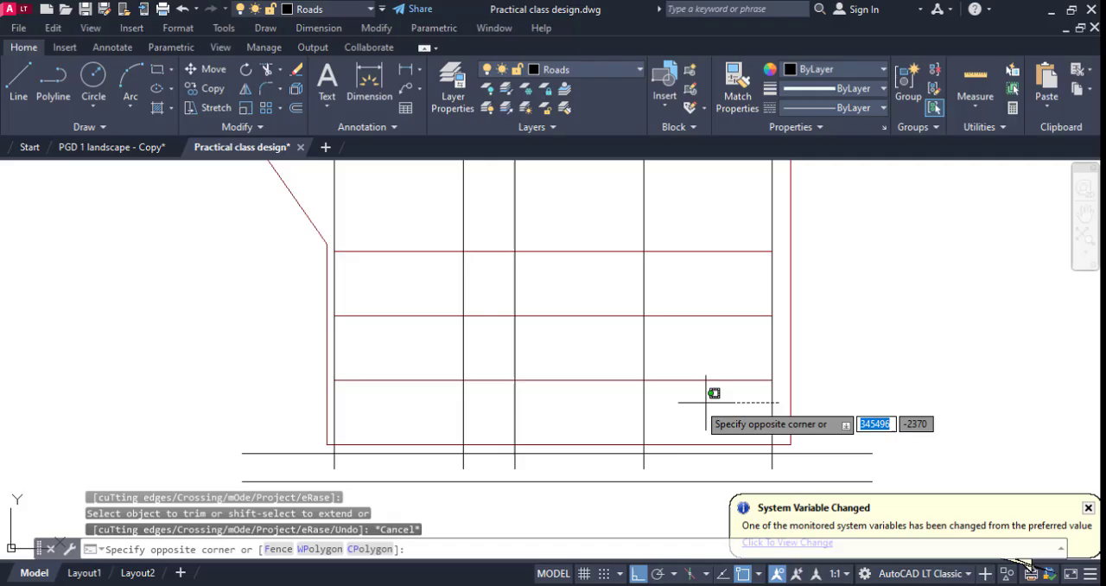
left_click(326, 398)
right_click(361, 425)
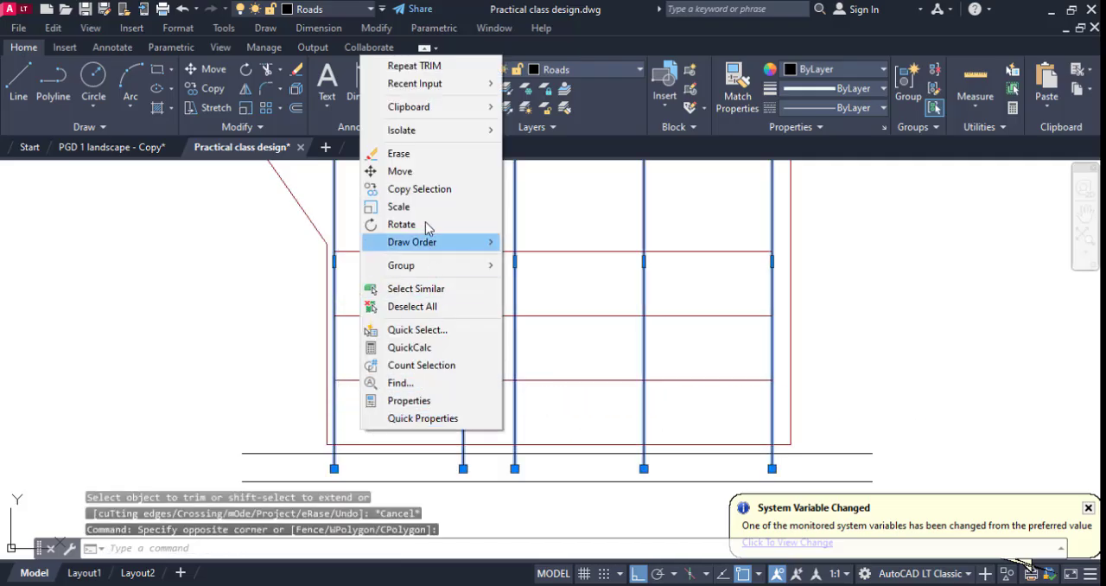
left_click(400, 171)
scroll(328, 458, "up", 2)
left_click(342, 320)
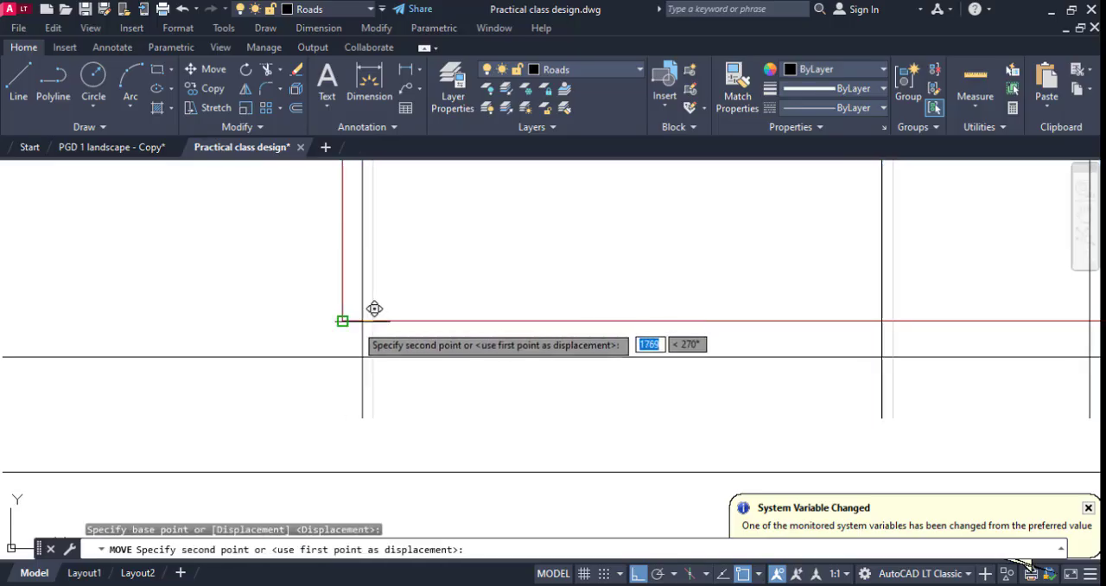
left_click(343, 322)
scroll(364, 384, "down", 4)
scroll(421, 325, "up", 1)
key("Escape")
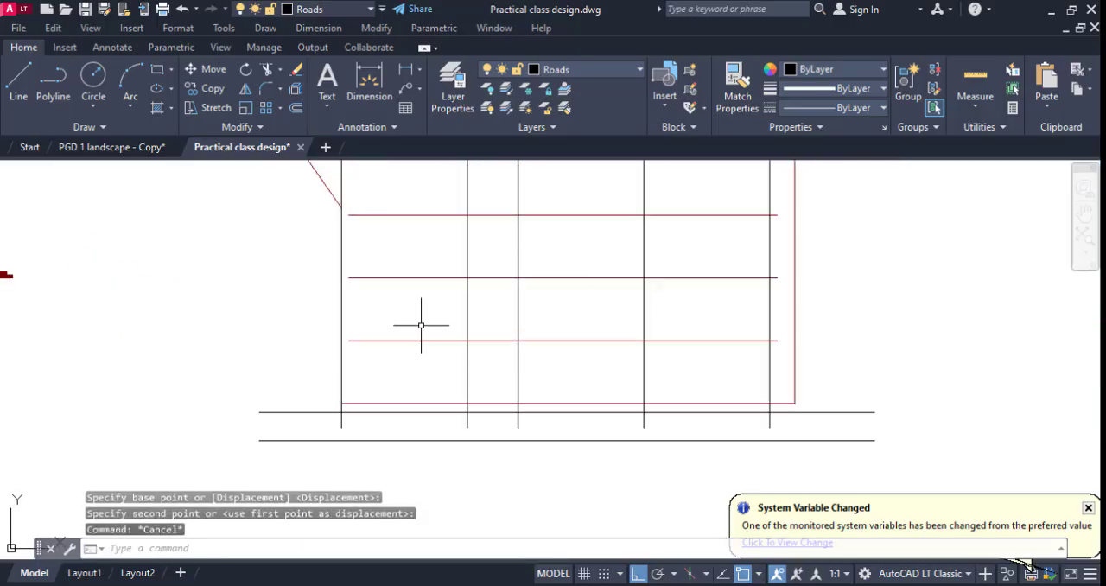
Extend the three horizontal lines to the leftmost vertical line.
type("ex")
key("Return")
left_click_drag(407, 360, 386, 206)
key("Escape")
scroll(569, 295, "down", 3)
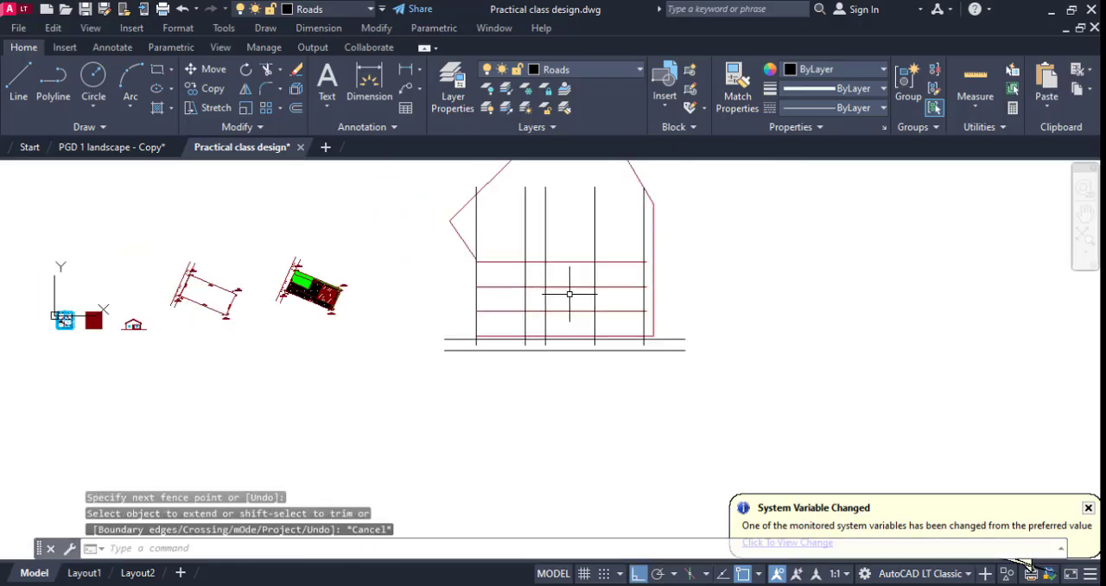
Offset the second vertical line from the plot's left side 9000 to the right.
scroll(553, 262, "up", 4)
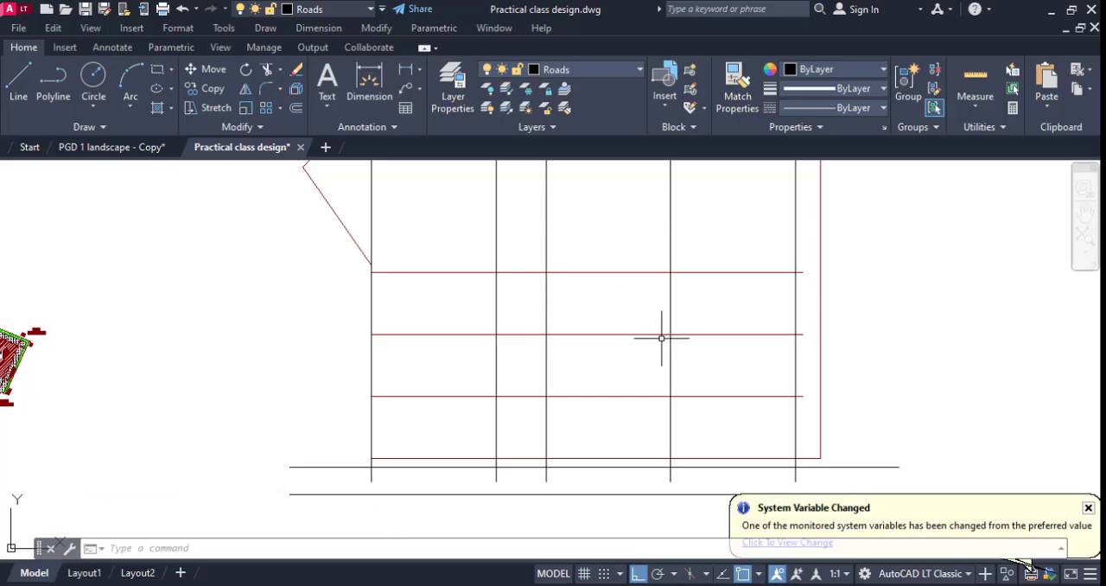
type("o")
key("Return")
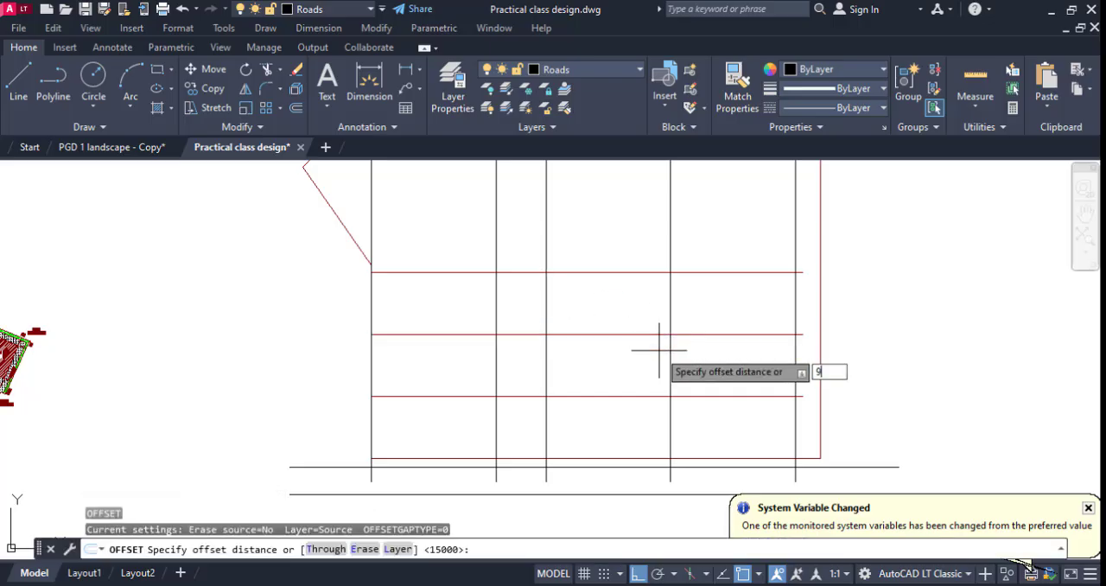
key("Return")
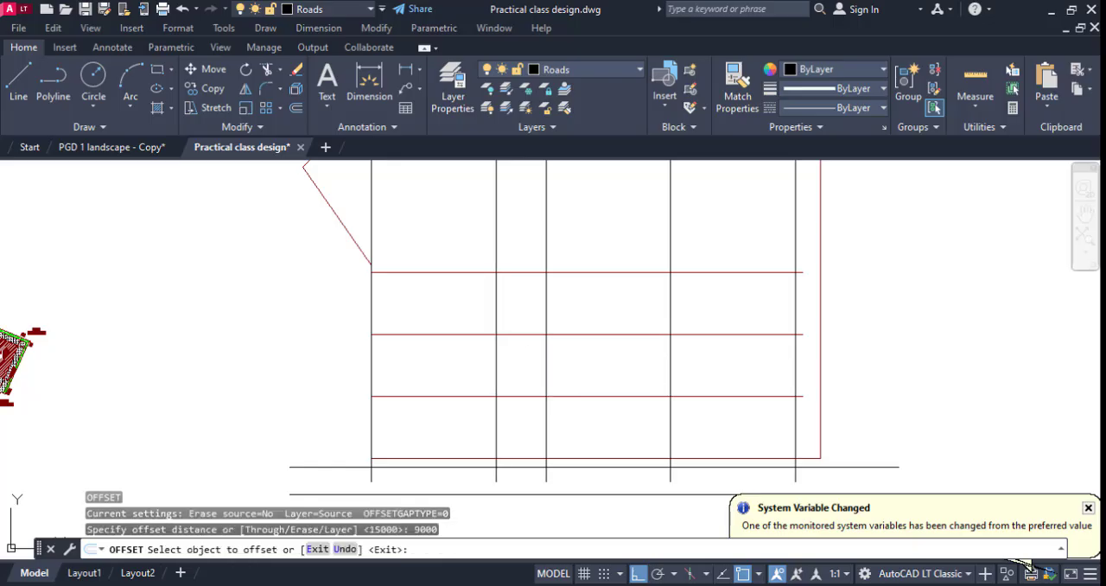
left_click(495, 360)
left_click(612, 365)
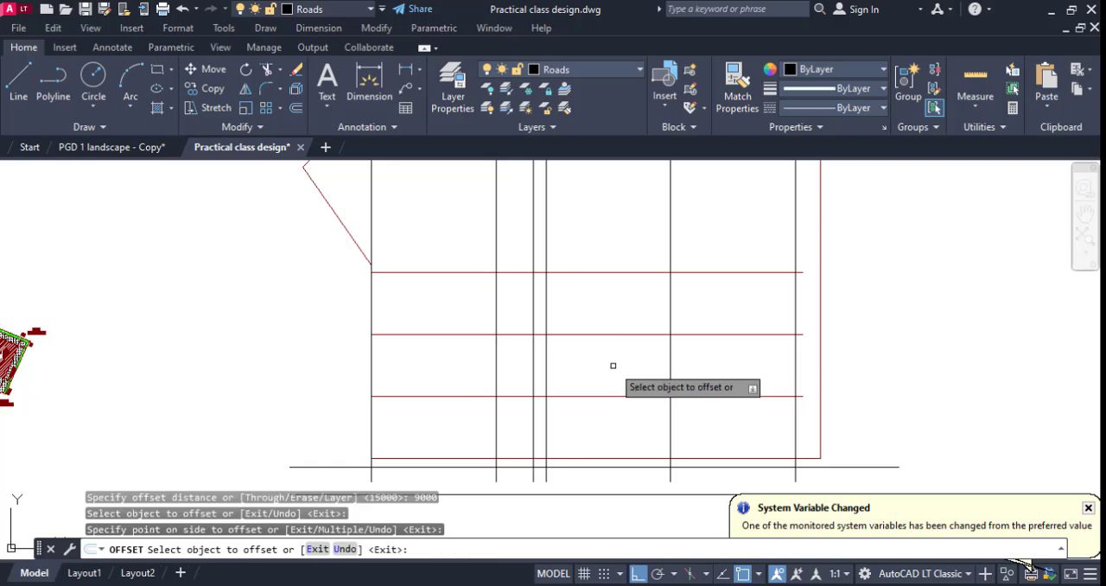
key("Escape")
Move the three right-hand vertical lines left so the first of them lands on the 9000 offset line.
left_click(801, 383)
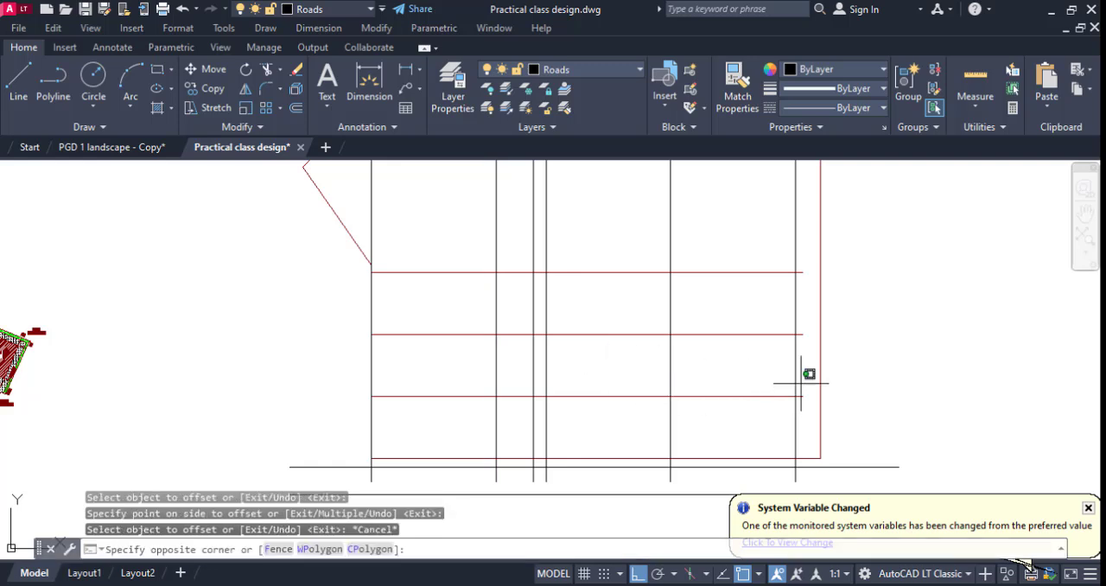
left_click(544, 375)
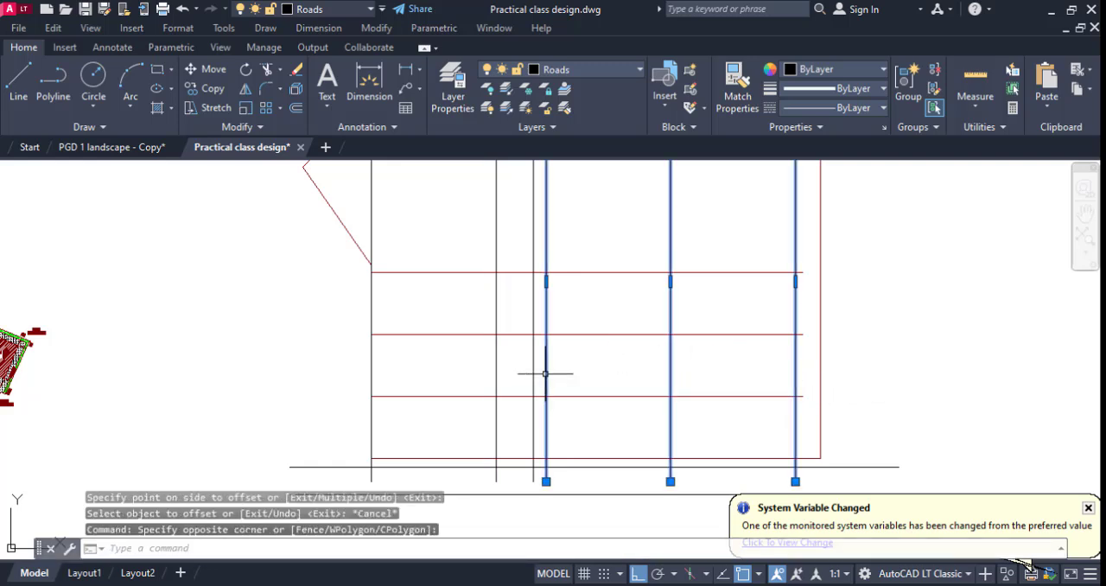
right_click(561, 375)
left_click(609, 324)
scroll(566, 417, "up", 2)
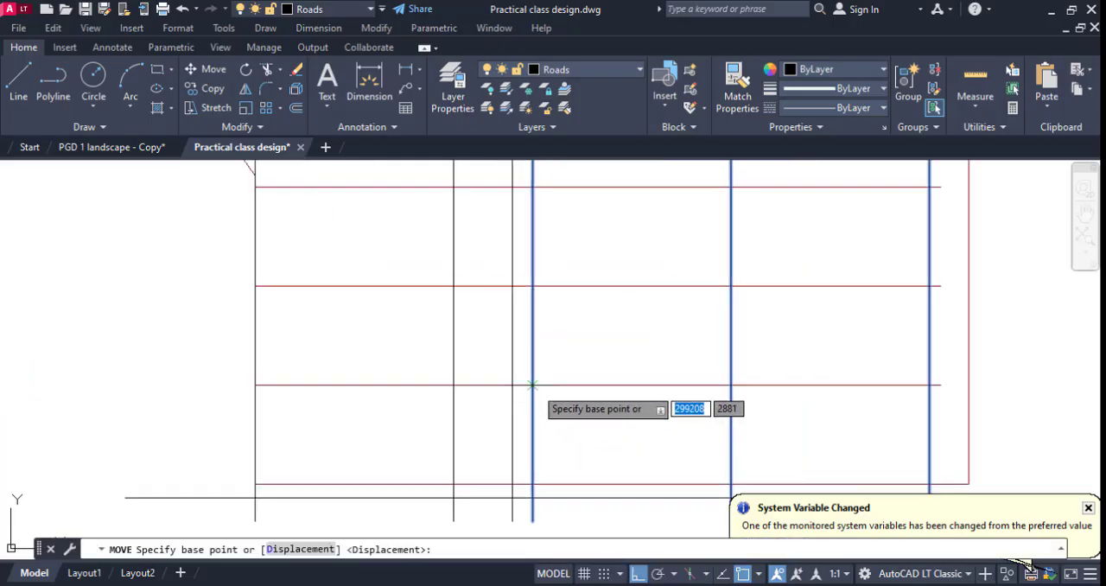
left_click(524, 376)
left_click(524, 371)
scroll(508, 405, "down", 2)
scroll(501, 431, "down", 2)
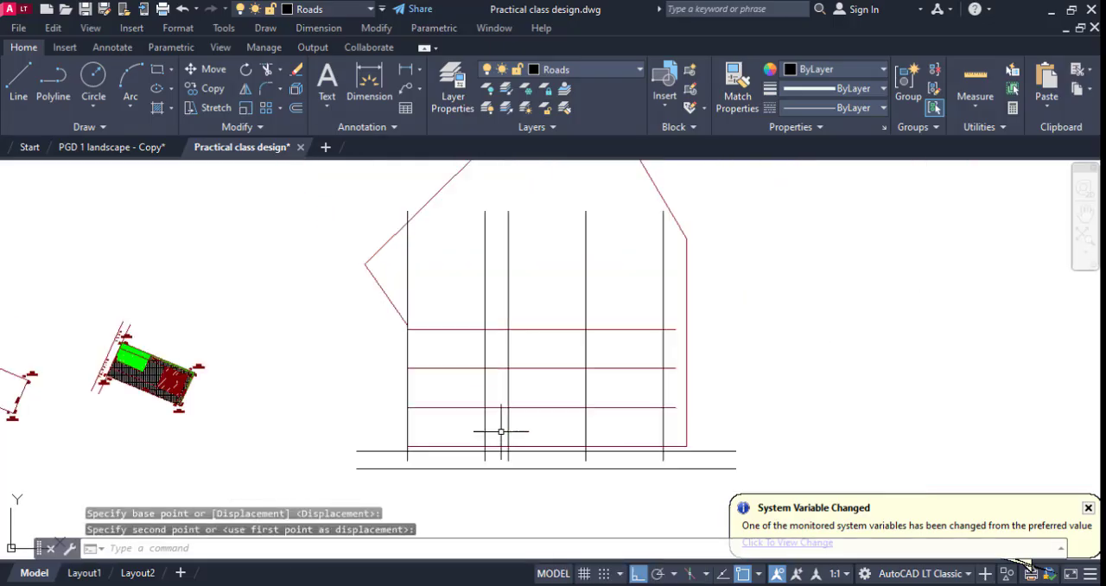
key("Escape")
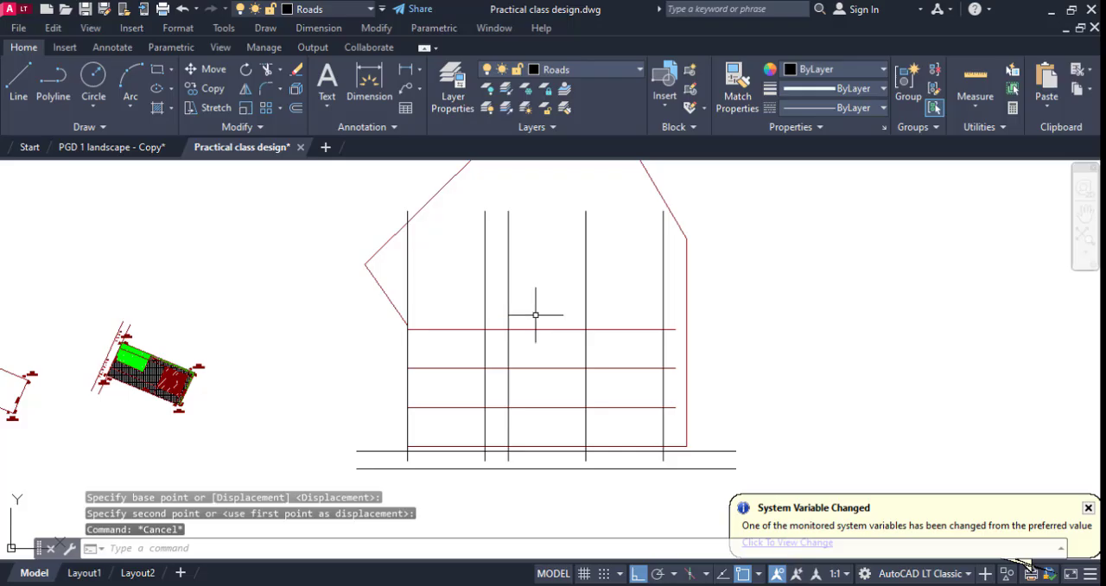
Offset the uppermost inner horizontal line 15000 upward, and offset the resulting line another 15000 upward.
type("o")
key("Return")
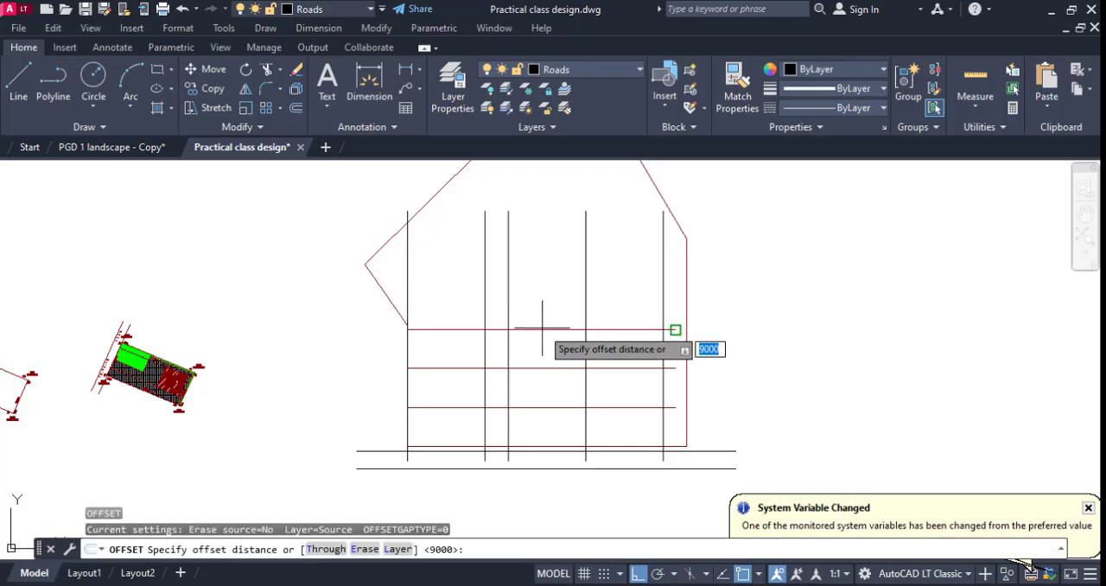
type("15000")
key("Return")
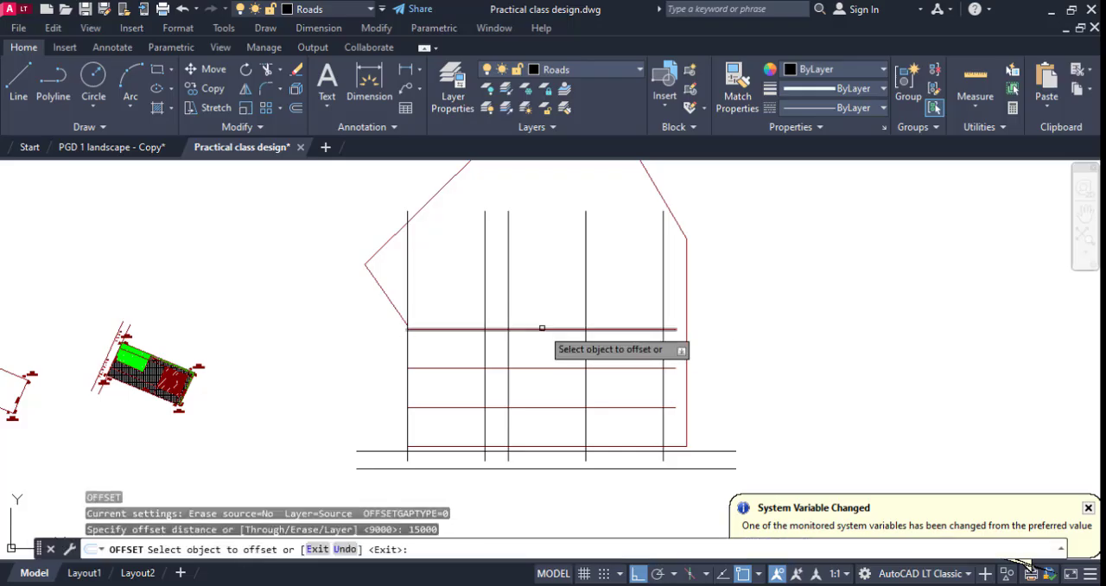
left_click(540, 329)
left_click(535, 276)
left_click(535, 290)
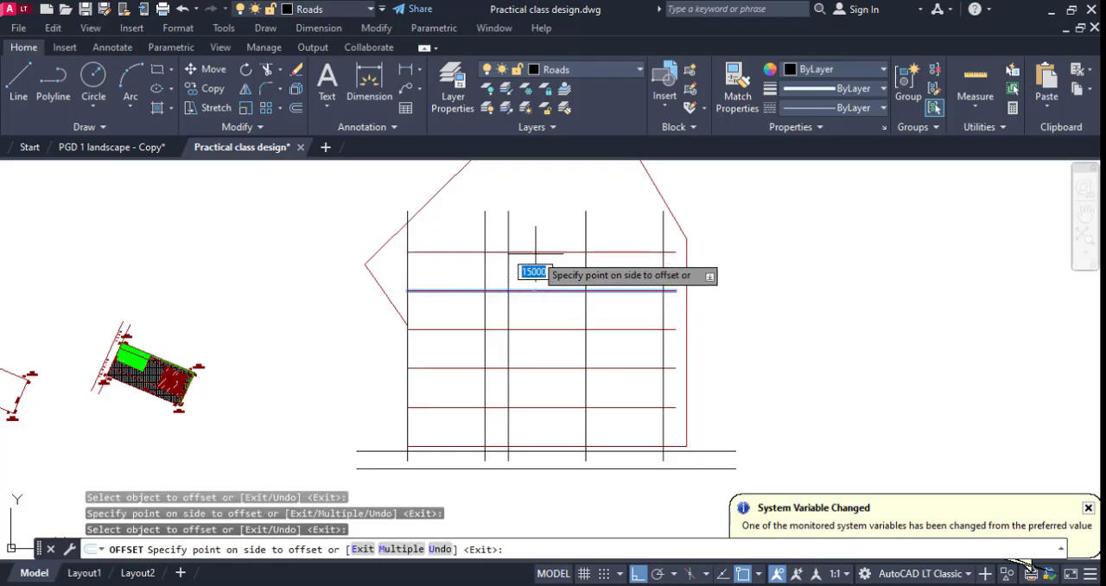
left_click(524, 271)
key("Escape")
Trim the five inner horizontal lines between the two vertical road lines.
type("tr")
key("Return")
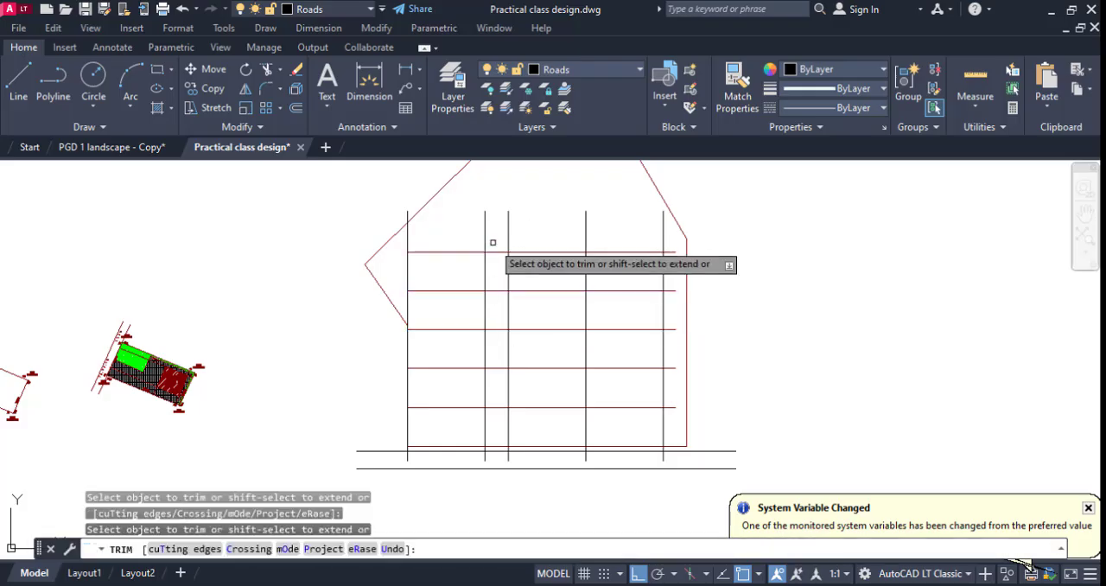
left_click(493, 243)
left_click(498, 260)
left_click(498, 422)
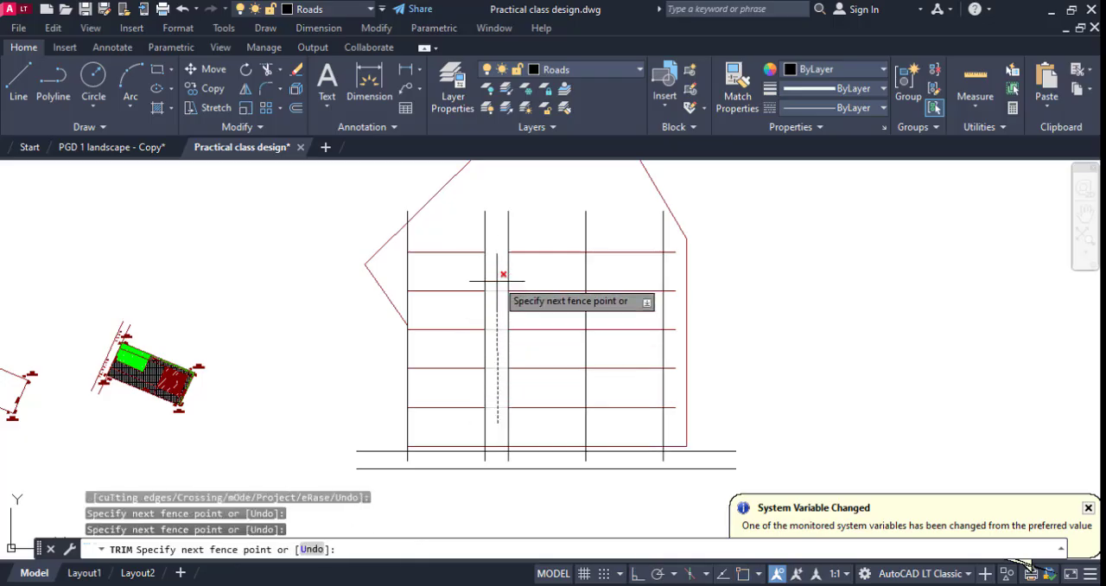
left_click(498, 260)
key("Escape")
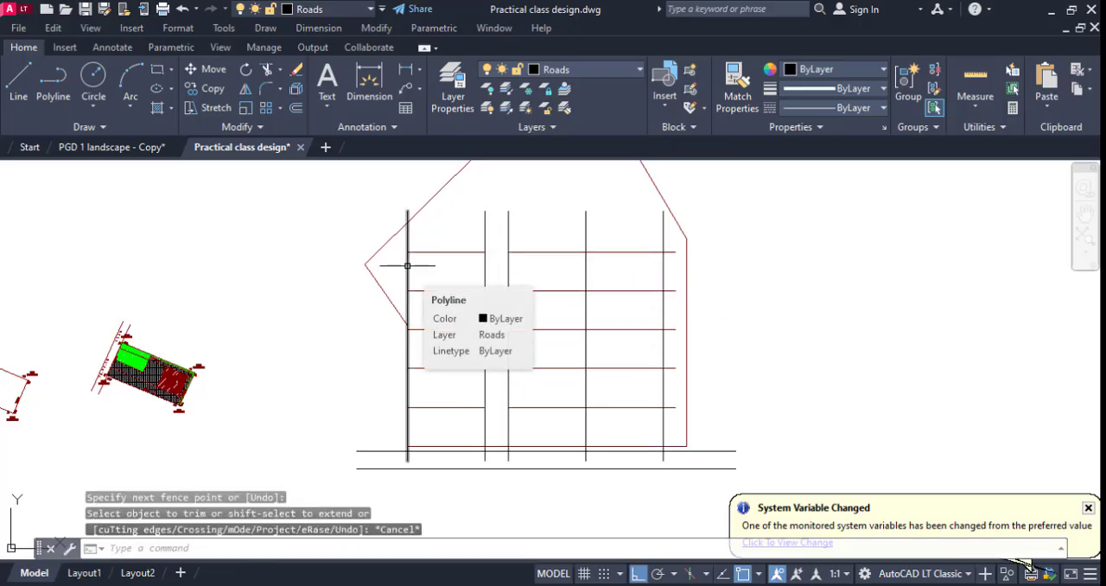
Delete the leftmost vertical line and extend the two upper left horizontal lines to the slanted plot boundary.
left_click(405, 289)
key("Delete")
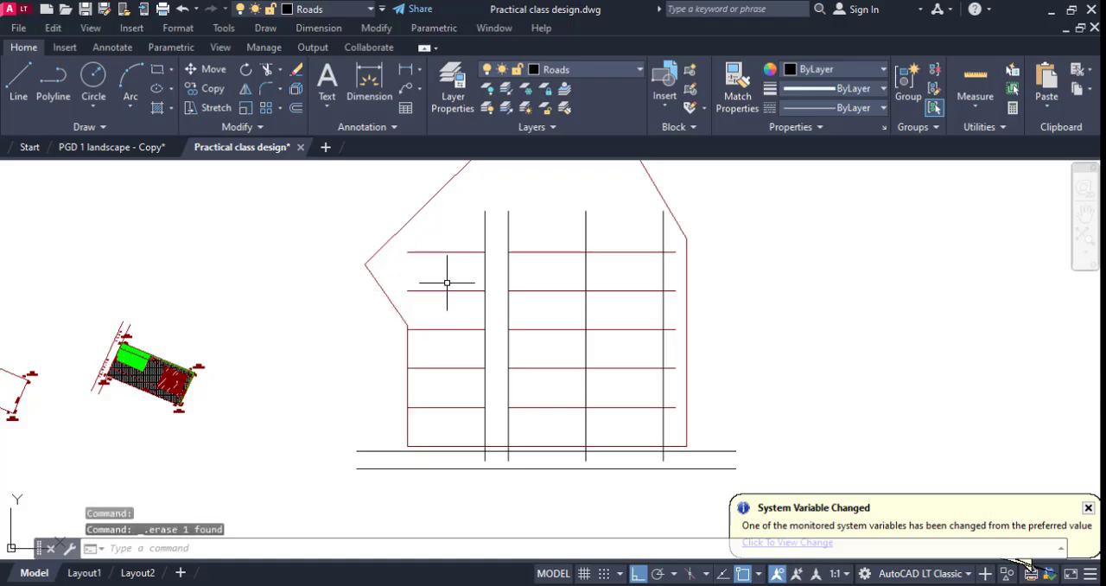
key("Return")
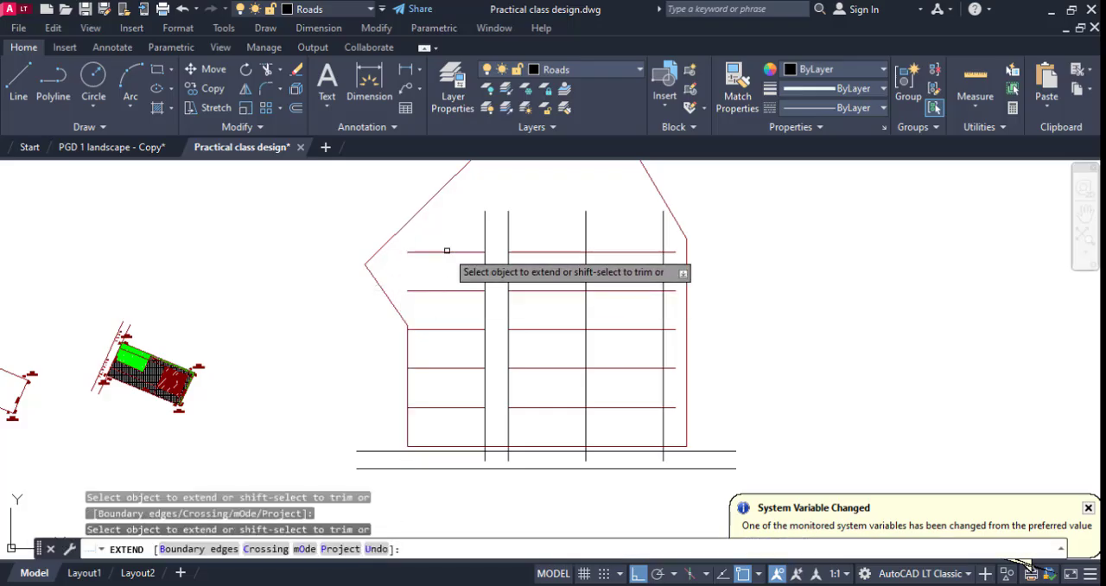
left_click(447, 246)
left_click(440, 317)
key("Return")
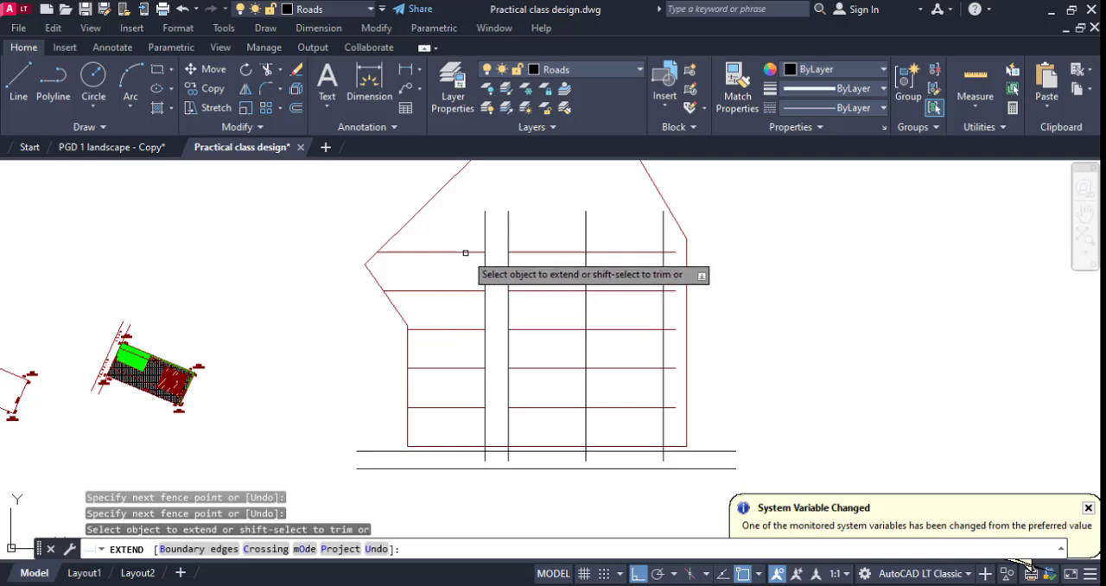
key("Escape")
middle_click_drag(478, 245, 474, 258)
Trim the plot's bottom boundary and the upper main road line between the two internal road lines.
scroll(470, 488, "up", 4)
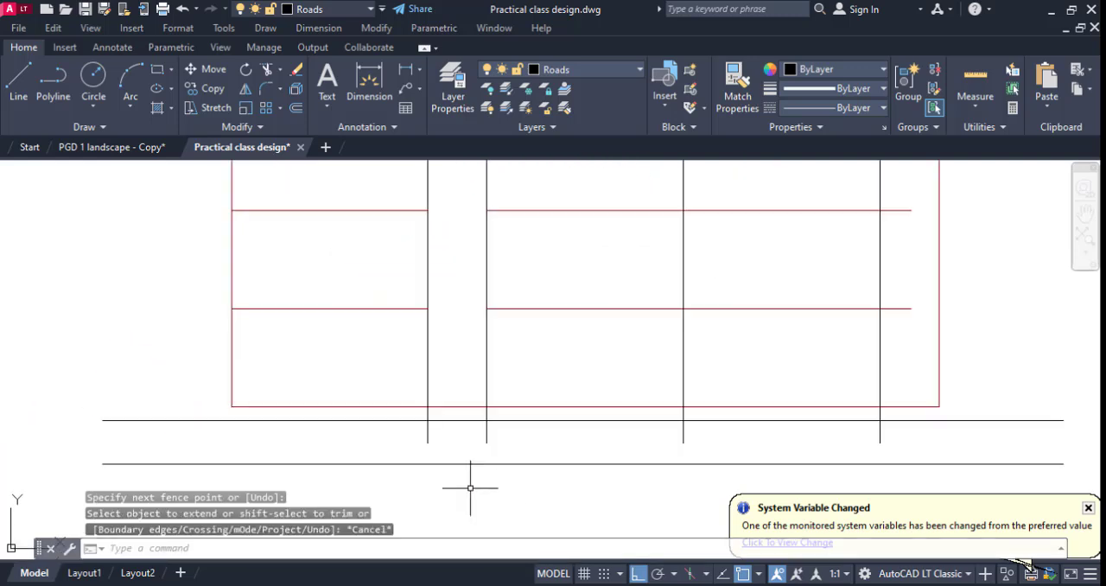
type("tr")
key("Return")
left_click(447, 427)
left_click(458, 383)
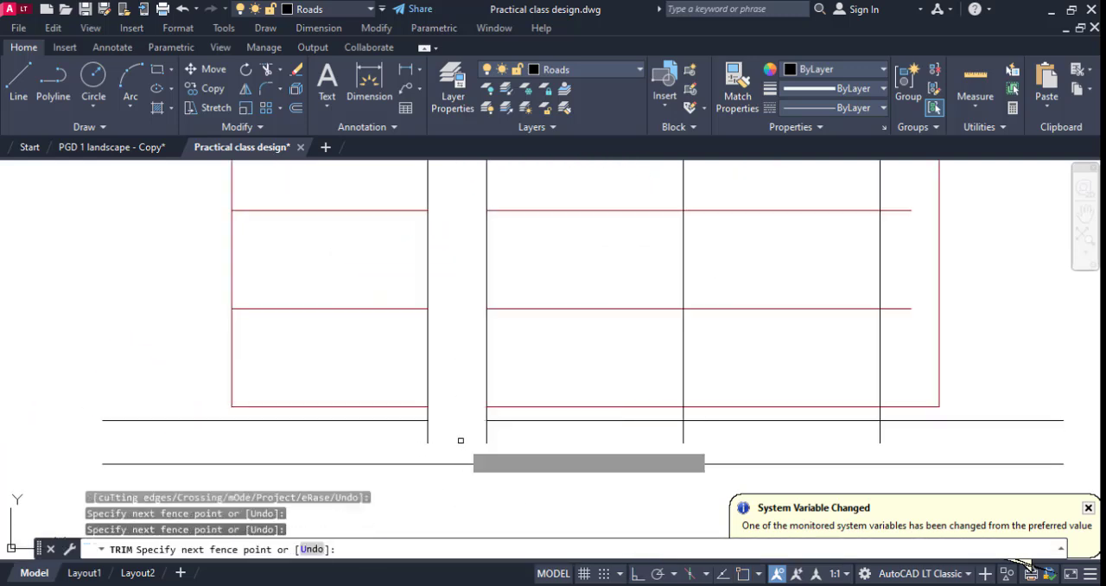
key("Escape")
Fillet both corners where the internal road meets the main road with a radius of 5000.
key("Return")
left_click(408, 421)
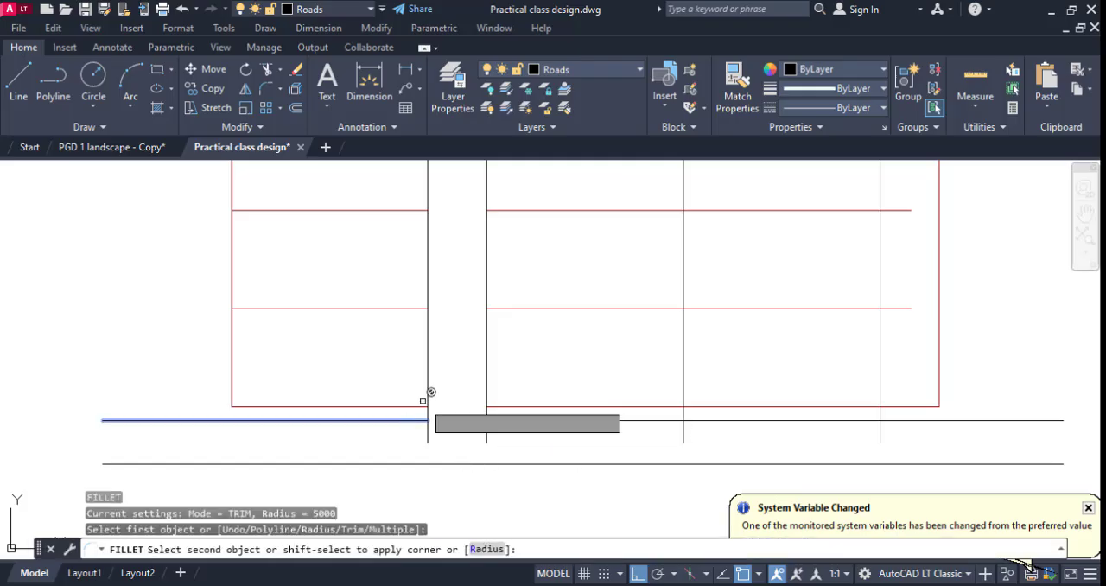
left_click(432, 386)
key("Return")
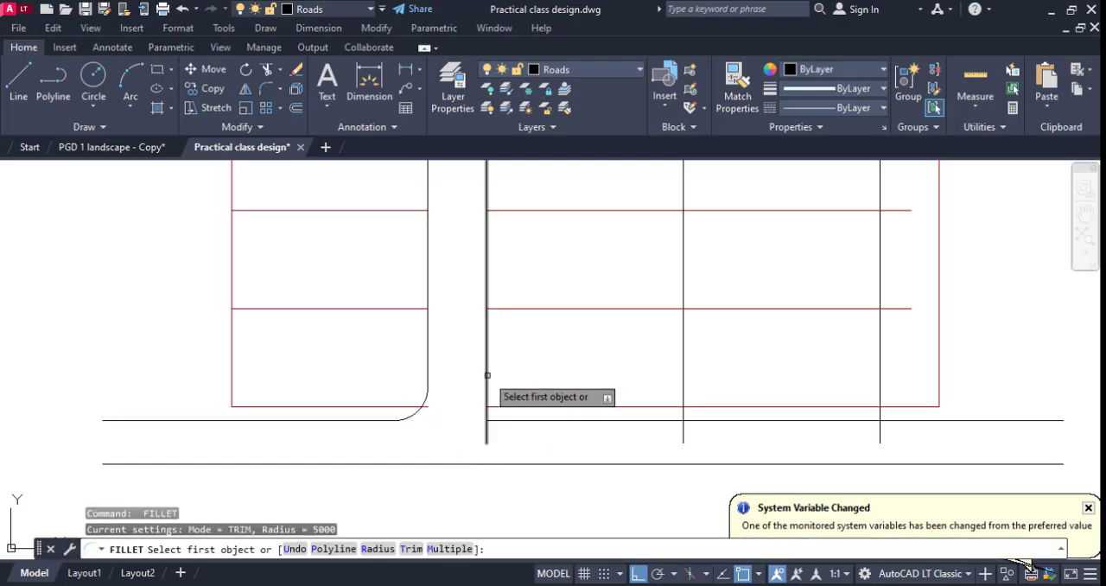
left_click(486, 376)
key("Escape")
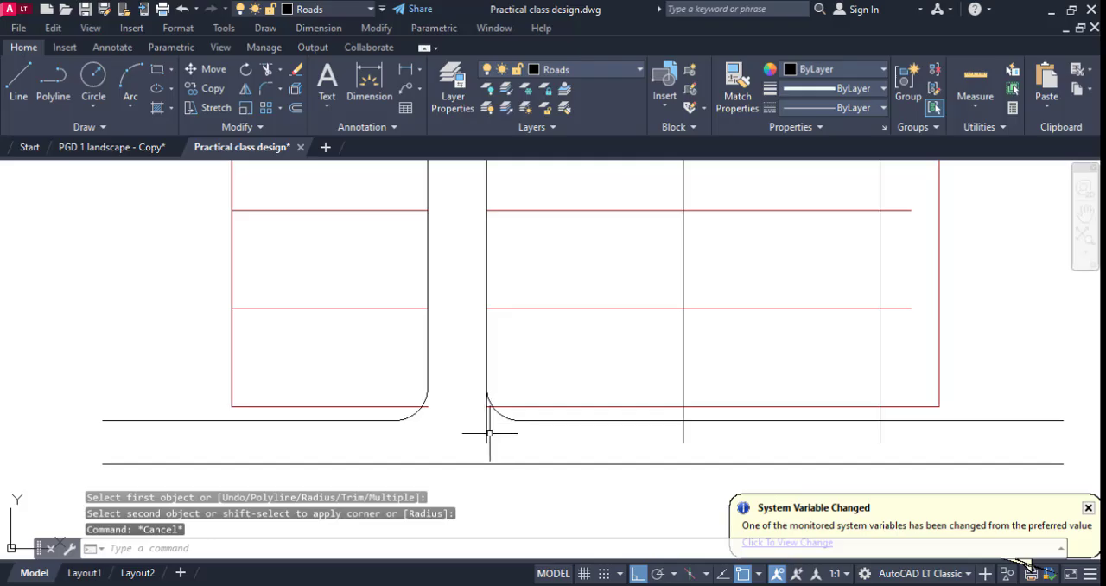
Erase the leftover duplicate vertical line on the right edge of the internal road.
left_click(470, 435)
scroll(476, 441, "down", 3)
key("Delete")
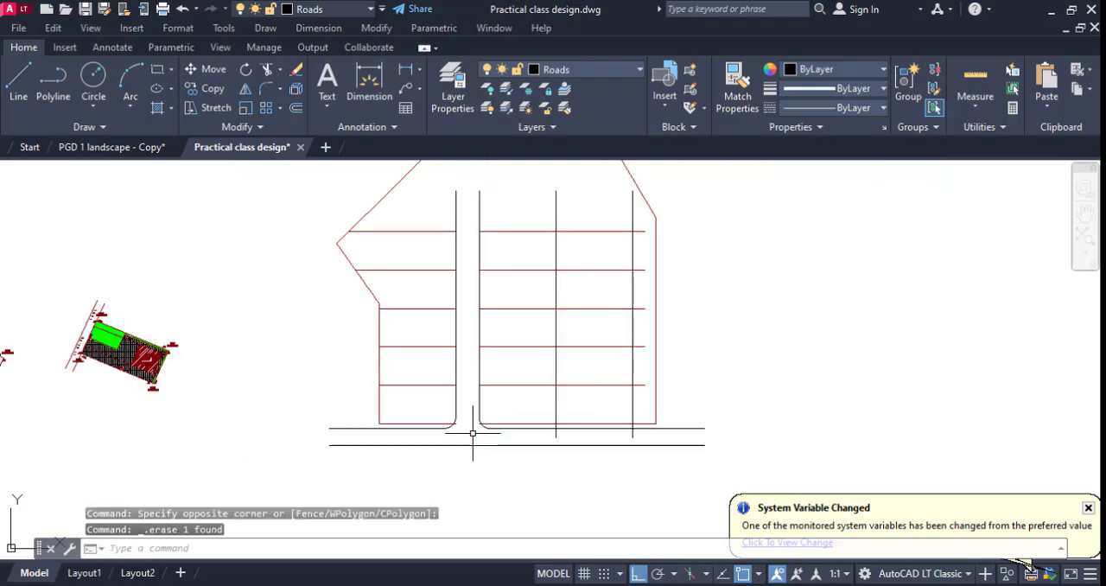
Trim the ends of the plot's bottom boundary that project past the two filleted road corners.
scroll(467, 436, "up", 5)
key("Return")
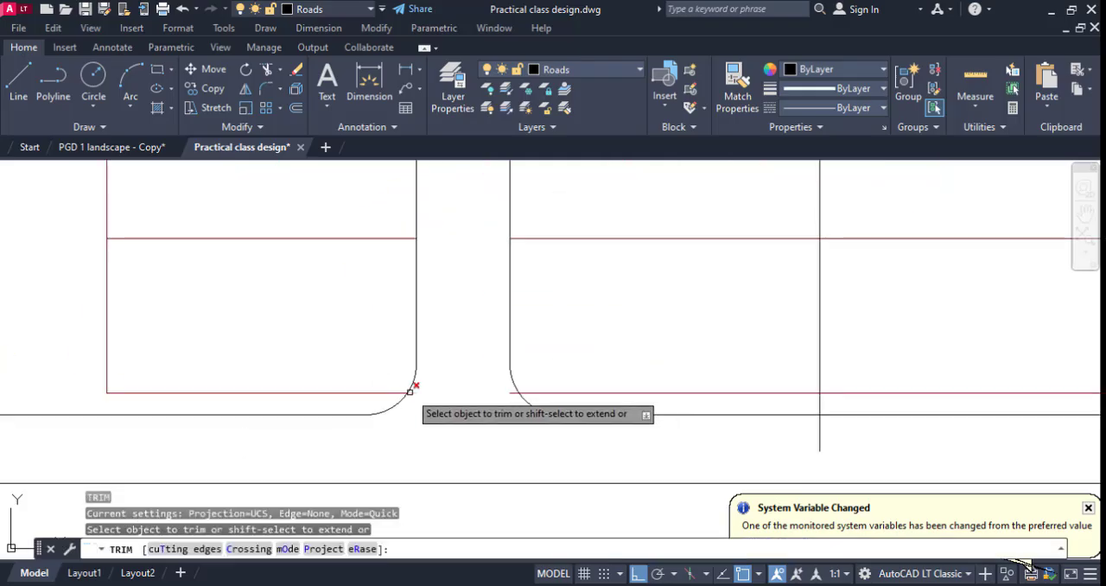
left_click(417, 395)
key("Return")
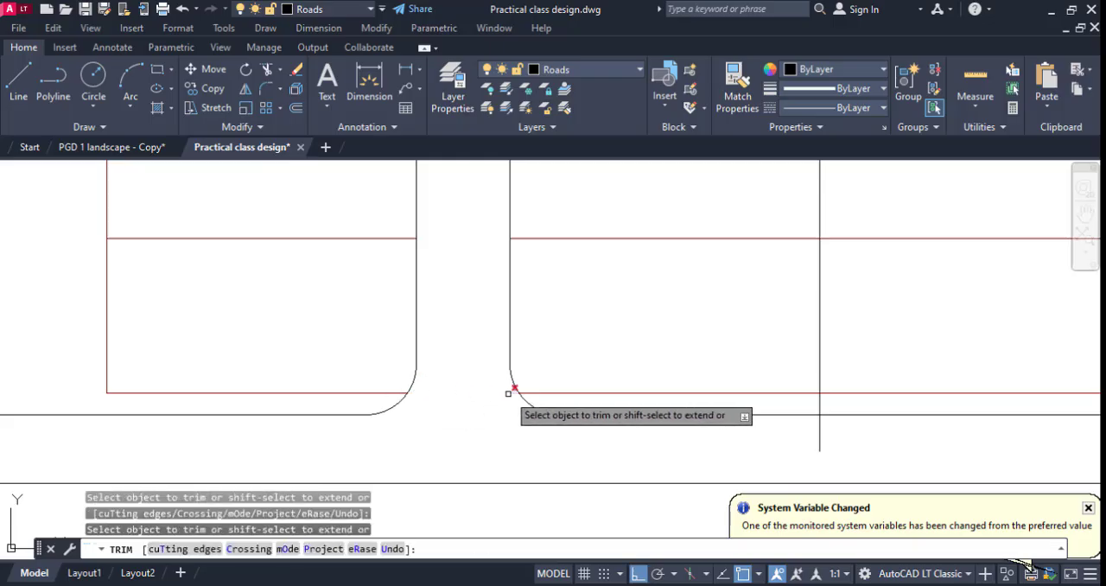
key("Escape")
Trim the middle vertical plot line where it projects below the plot's bottom boundary.
scroll(494, 398, "down", 5)
scroll(564, 419, "up", 5)
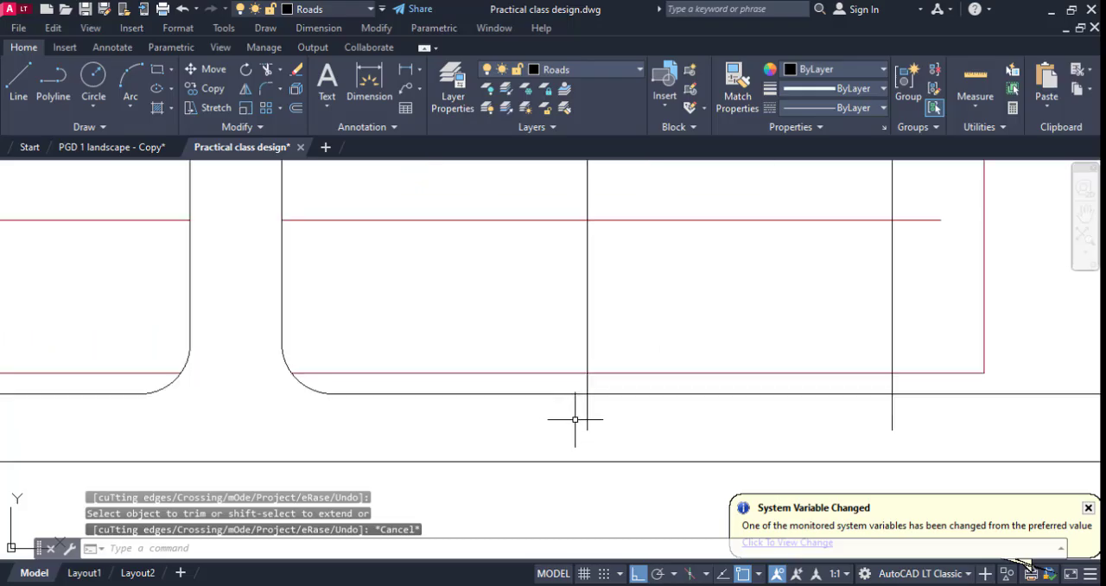
type("tr")
key("Return")
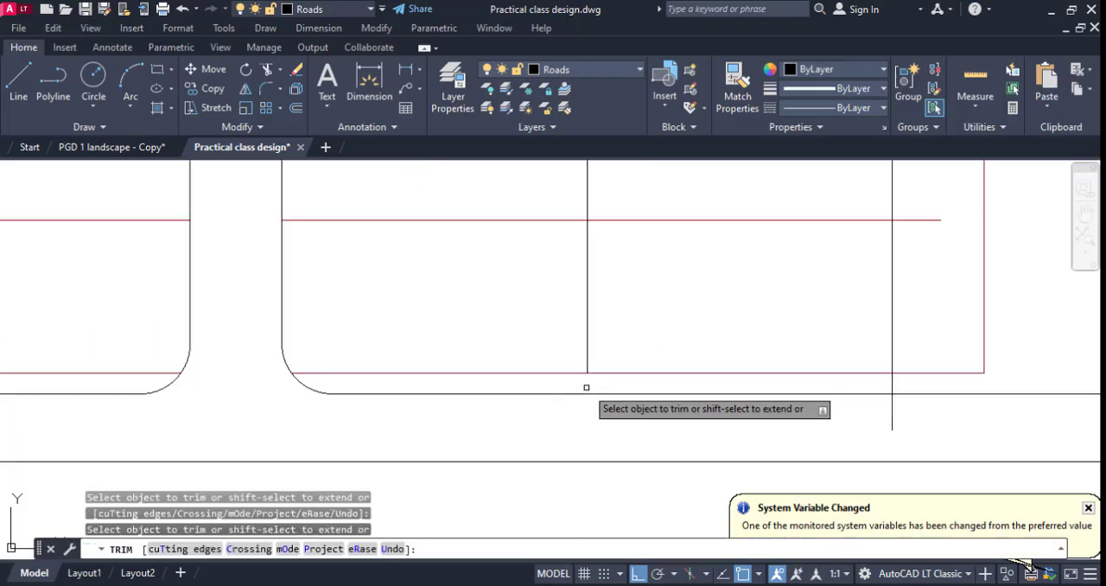
key("Escape")
Offset the uppermost horizontal line on the right of the internal road 9000 upward.
scroll(569, 419, "down", 5)
scroll(617, 416, "down", 2)
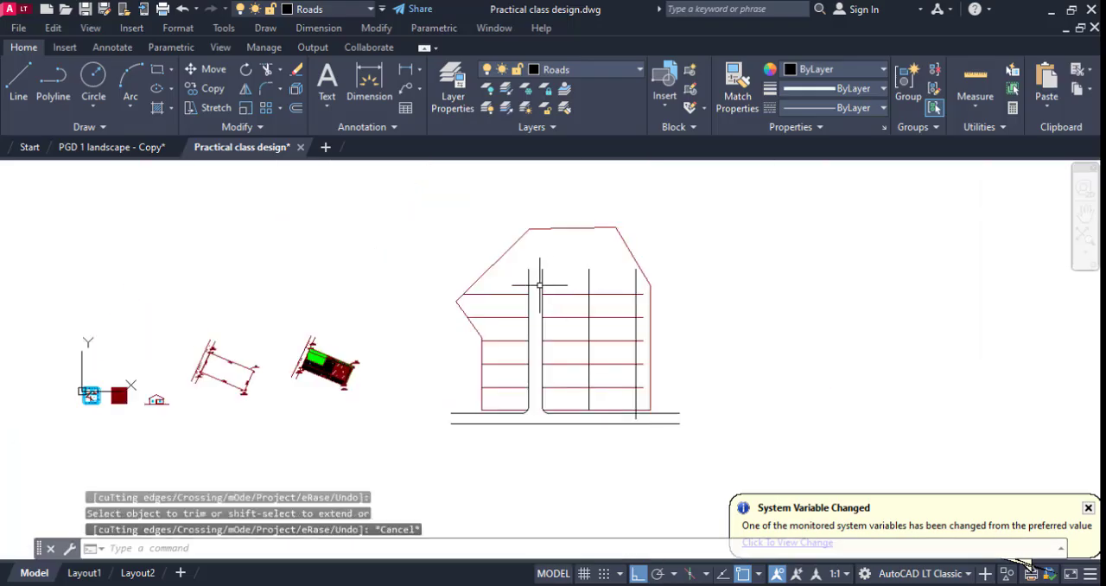
scroll(538, 277, "up", 4)
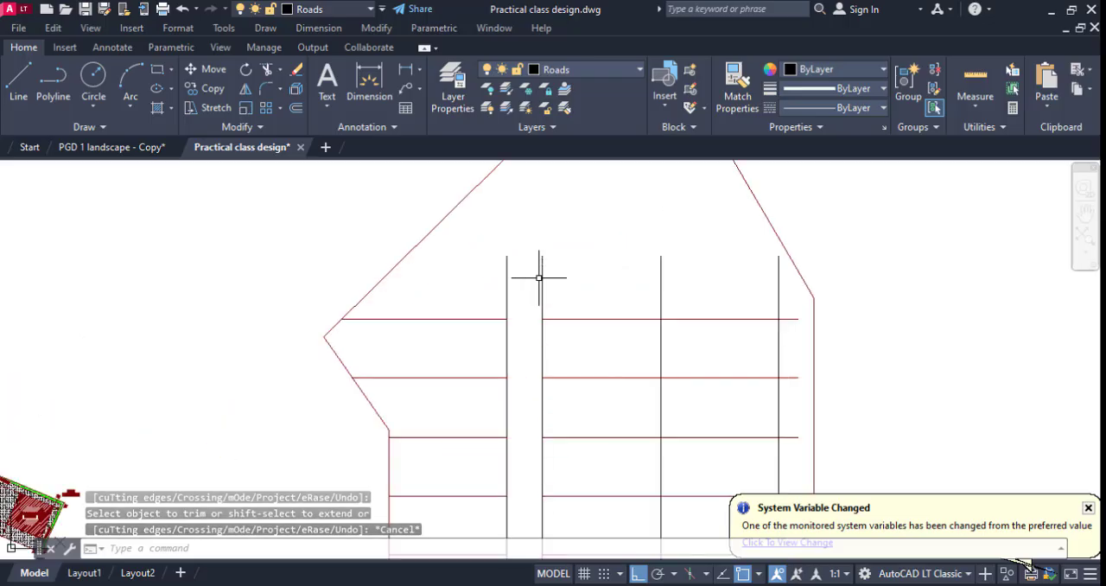
scroll(540, 278, "down", 2)
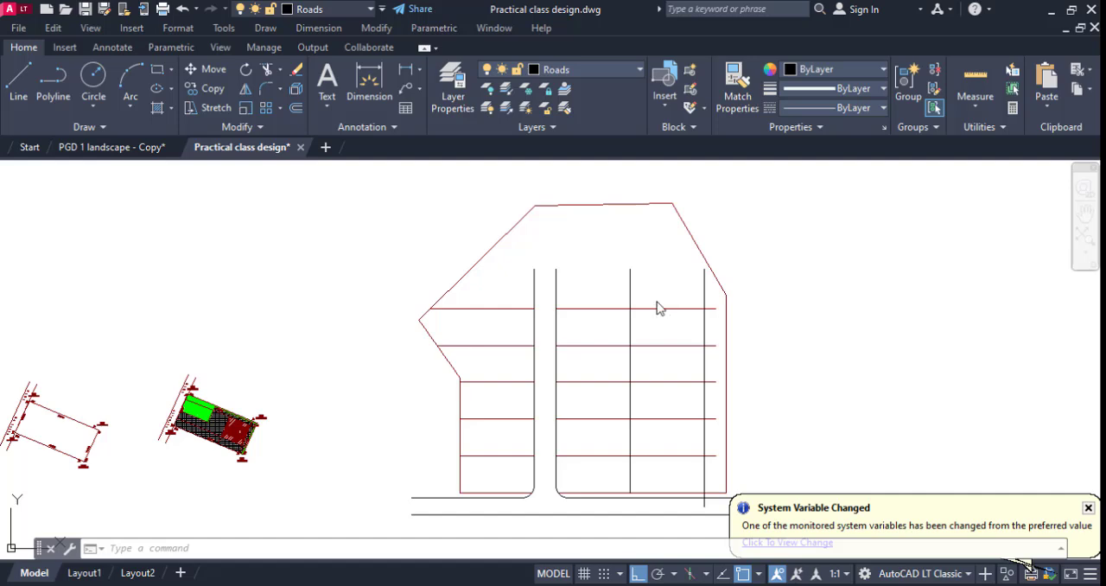
type("o")
key("Return")
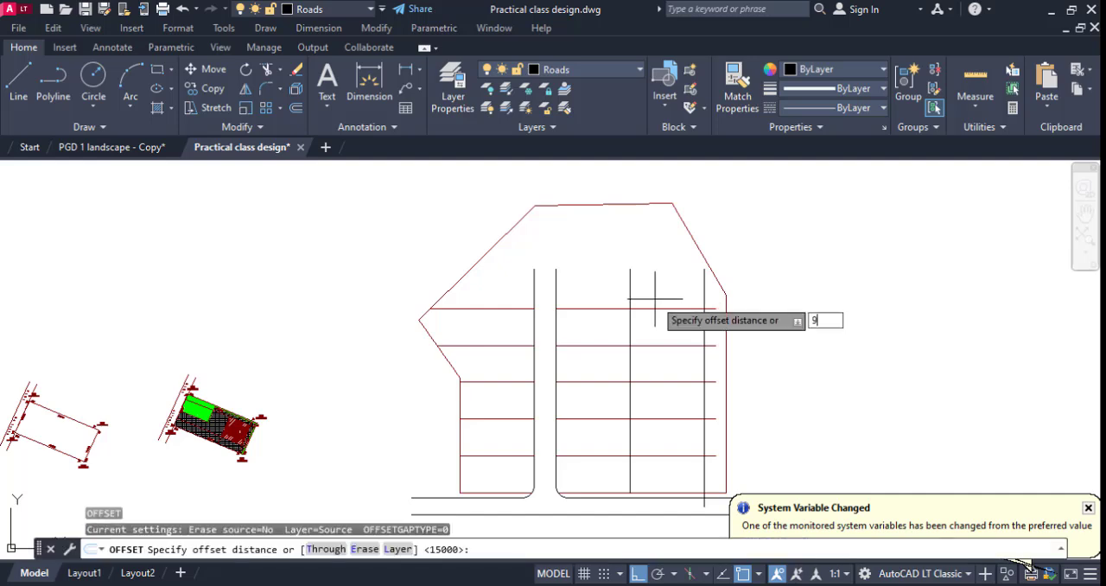
key("Return")
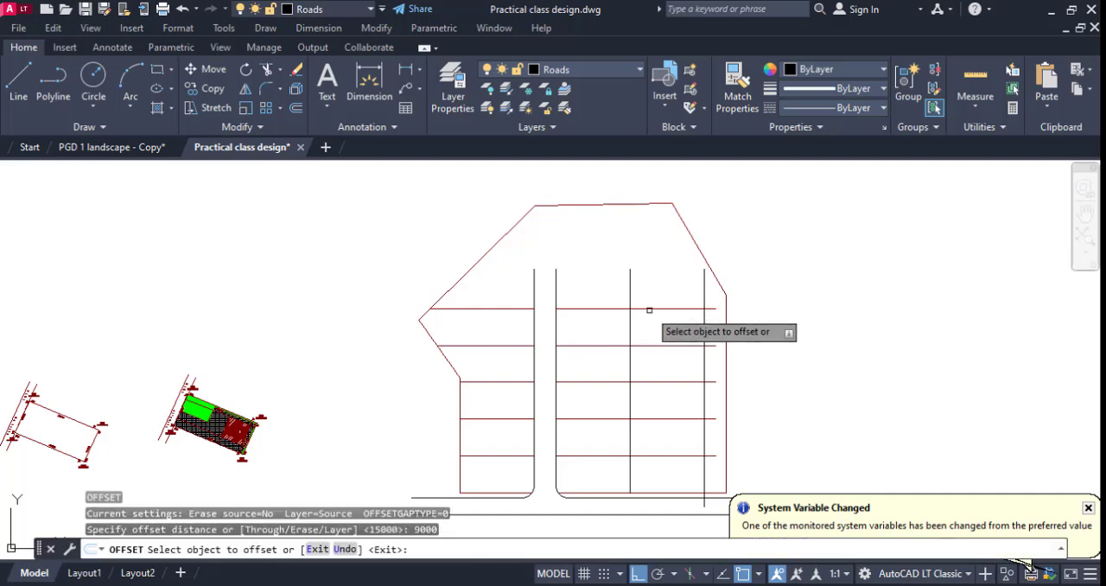
left_click(648, 309)
left_click(616, 280)
key("Escape")
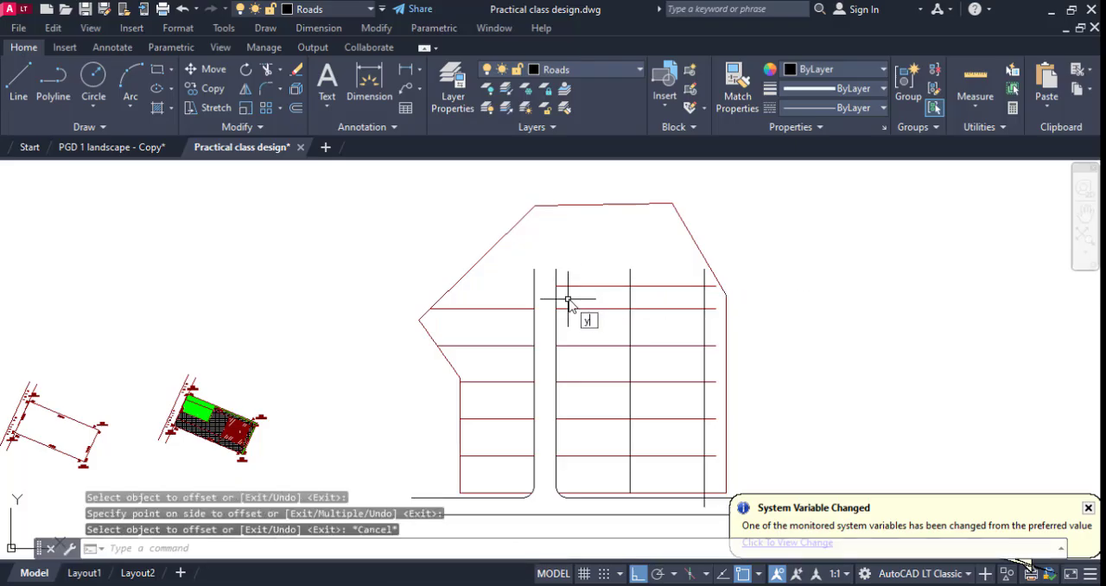
key("Escape")
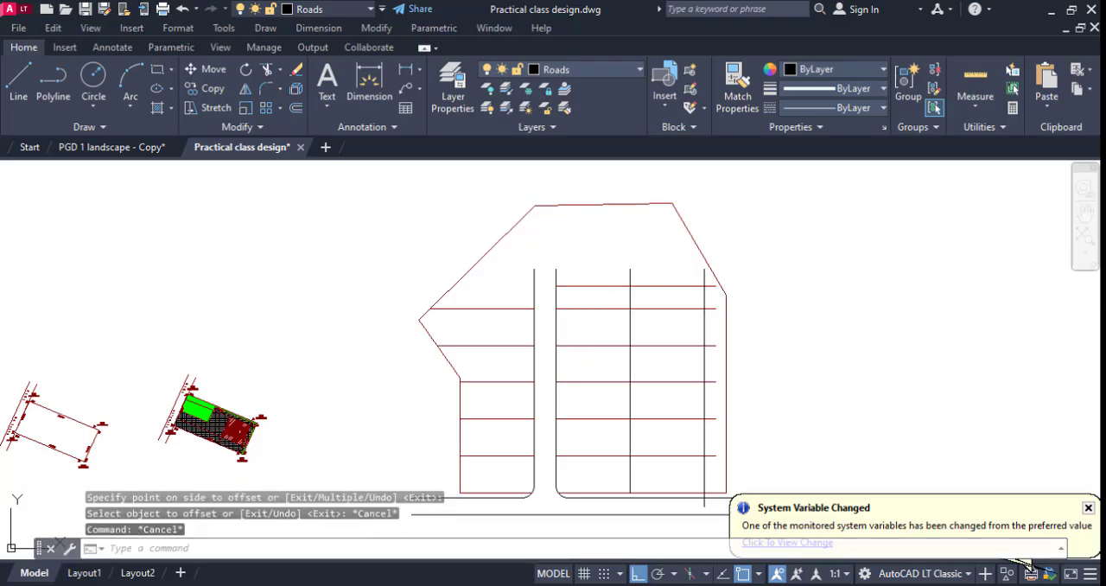
Trim the three vertical lines across the gap between the two uppermost horizontal lines beside the internal road.
type("tr")
key("Return")
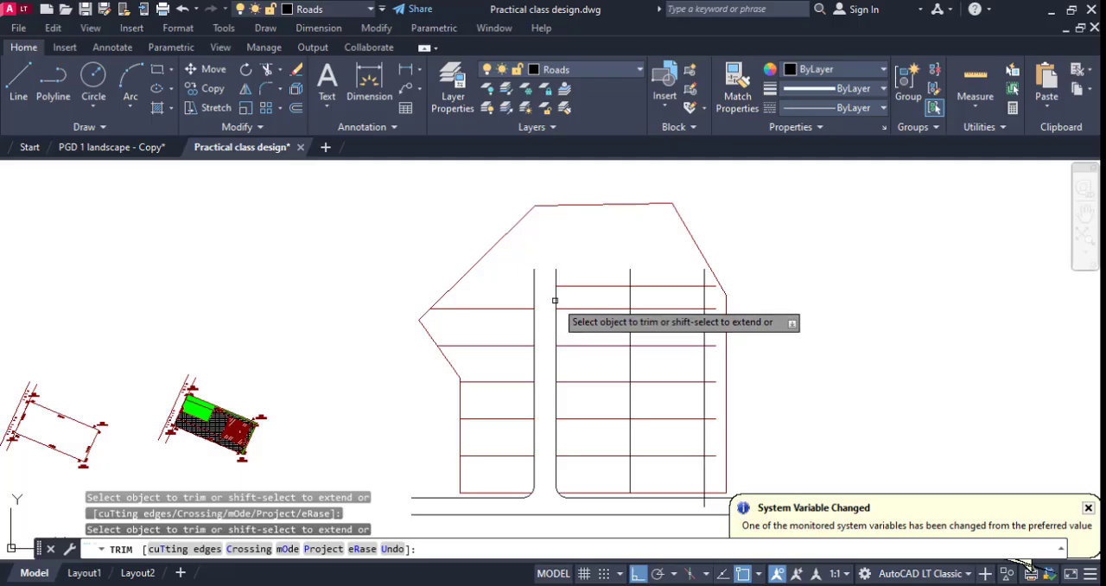
left_click(630, 303)
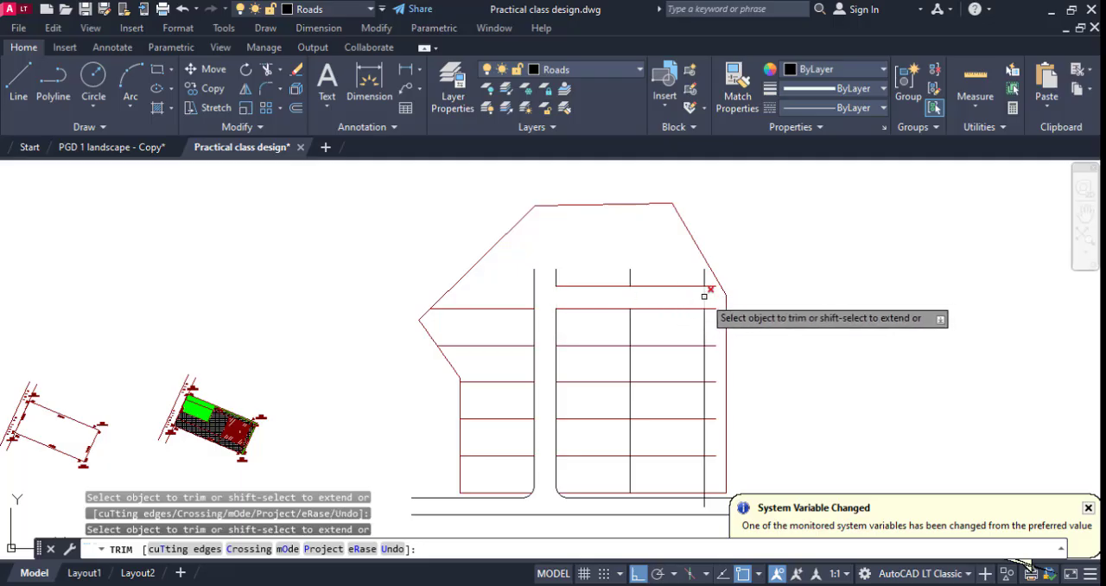
left_click(705, 297)
key("Escape")
Extend the two uppermost horizontal road lines to the plot's right boundary.
type("e")
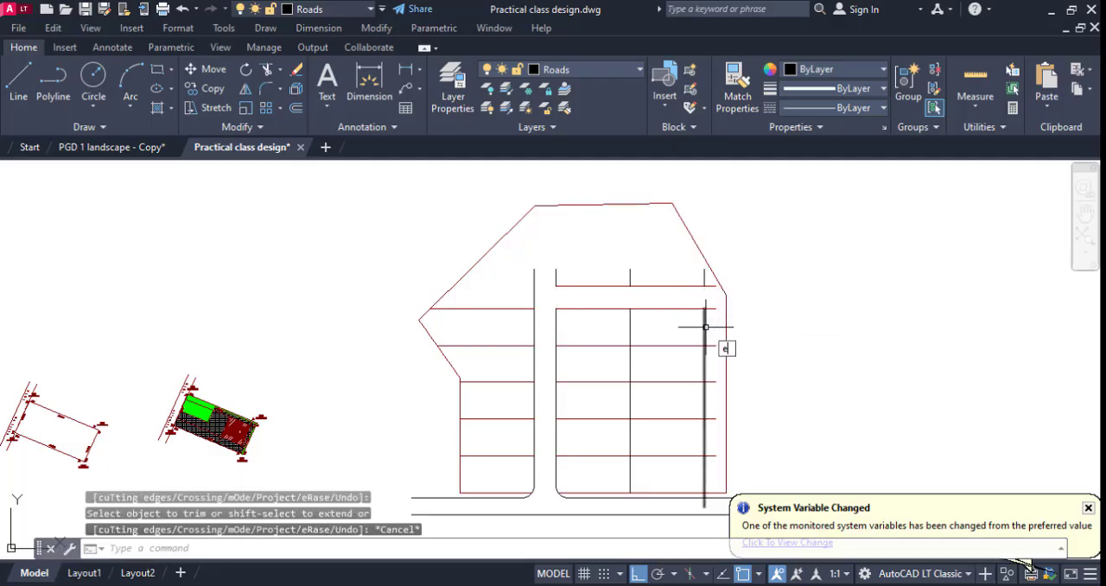
type("x")
key("Return")
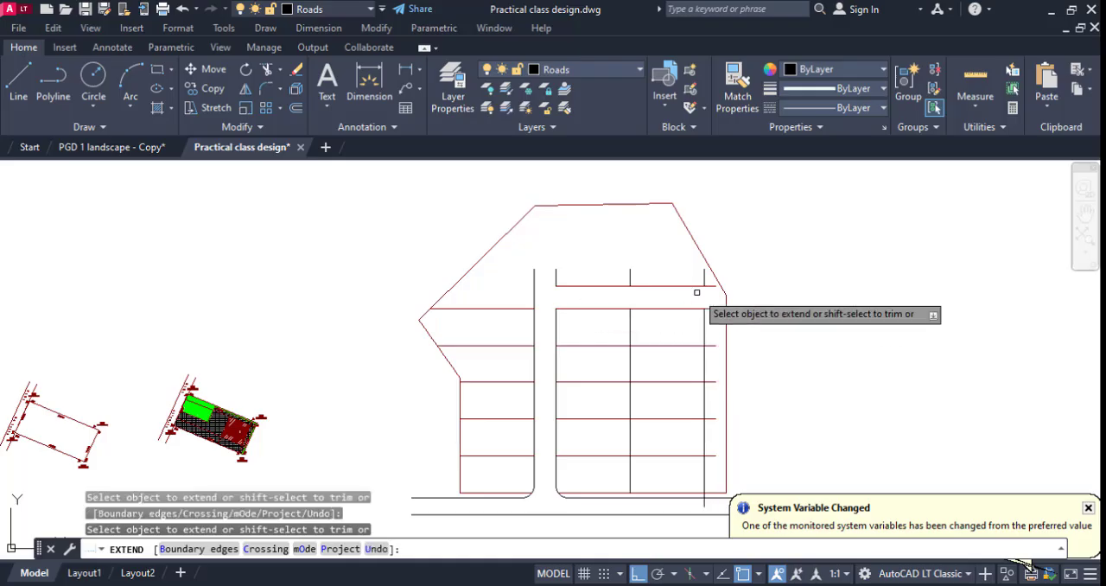
left_click(624, 287)
key("Escape")
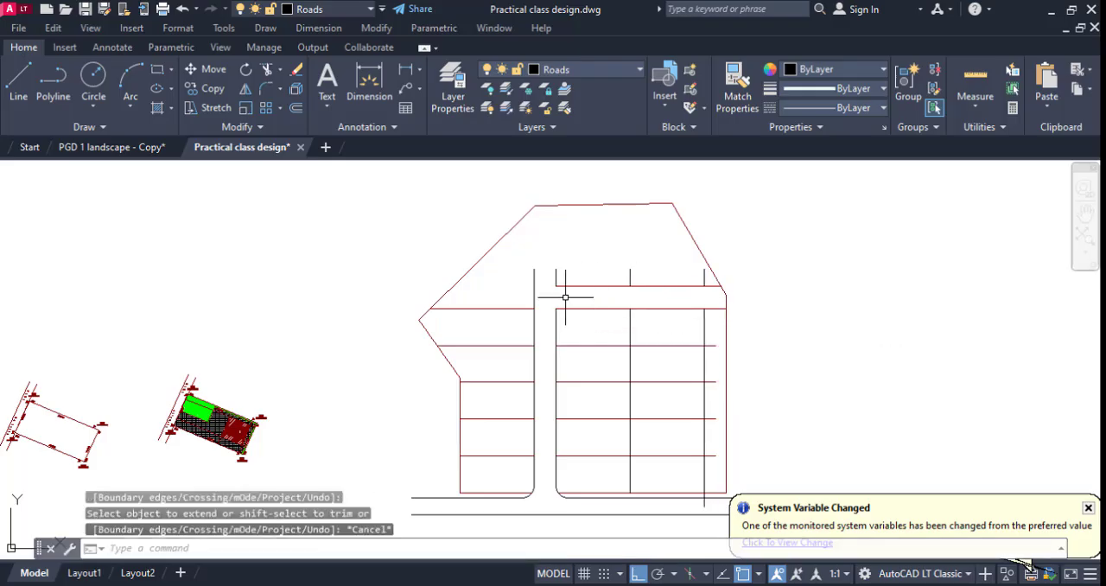
Fillet the outer and inner corners where the vertical internal road meets the upper horizontal road, using radius 5000.
type("f")
key("Return")
left_click(535, 304)
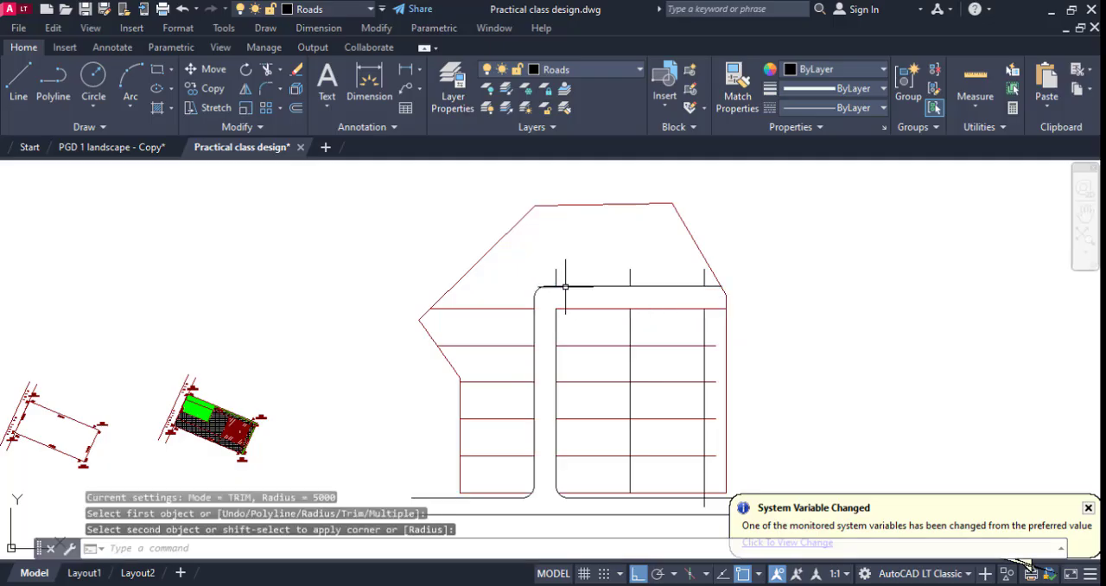
left_click(565, 286)
key("Return")
left_click(568, 308)
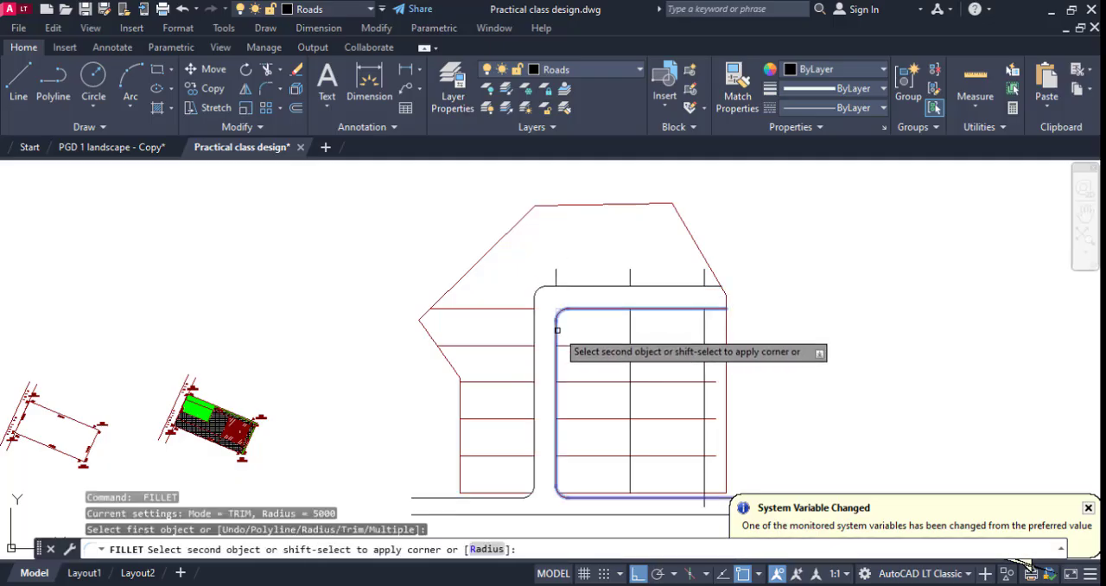
left_click(558, 316)
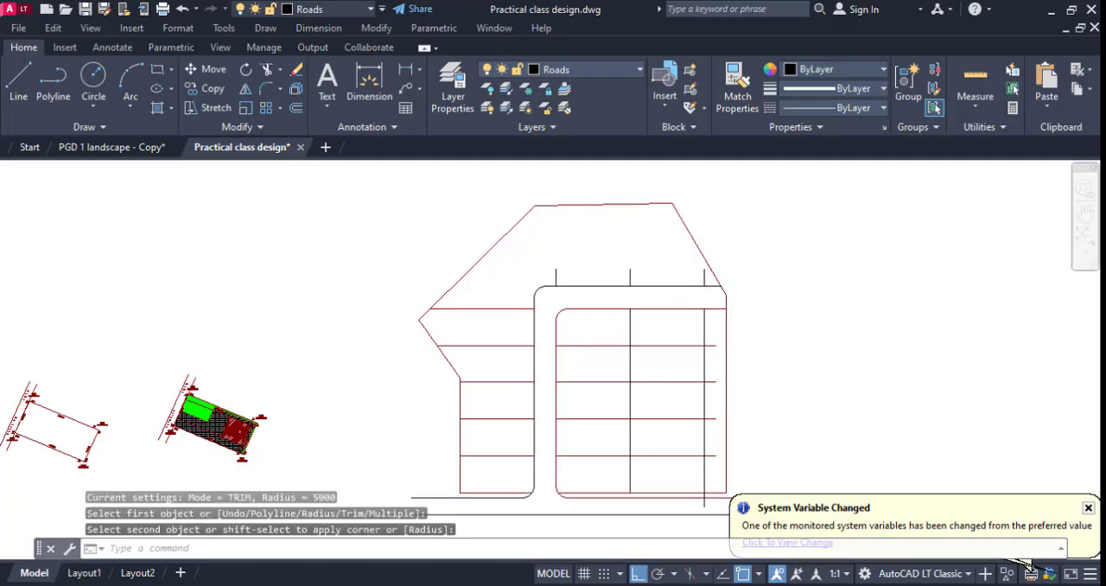
Offset the rightmost vertical plot line 9000 to the right.
scroll(725, 387, "up", 2)
type("o")
key("Return")
key("Return")
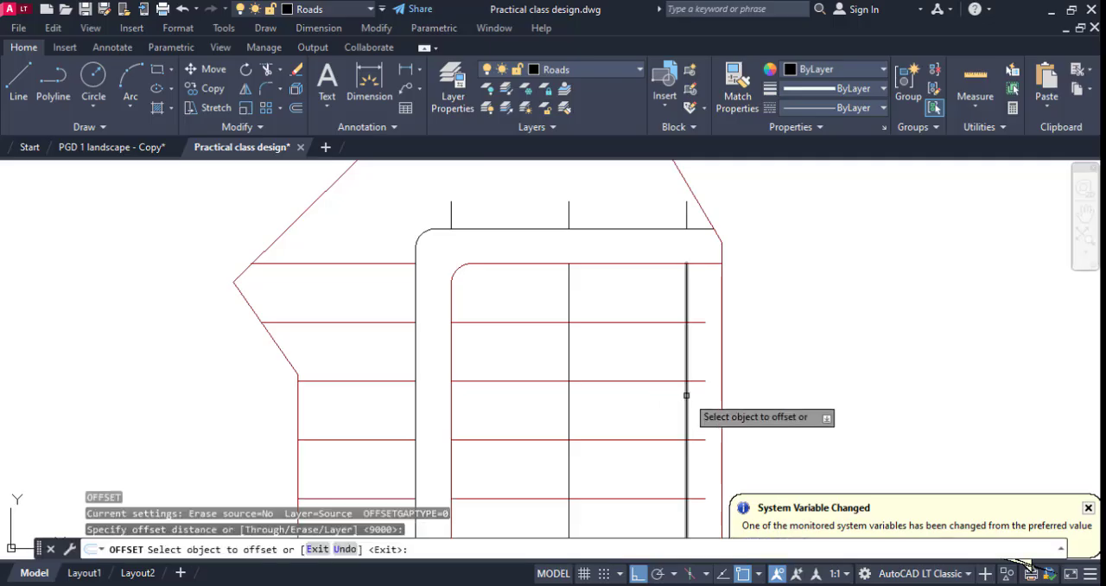
left_click(687, 403)
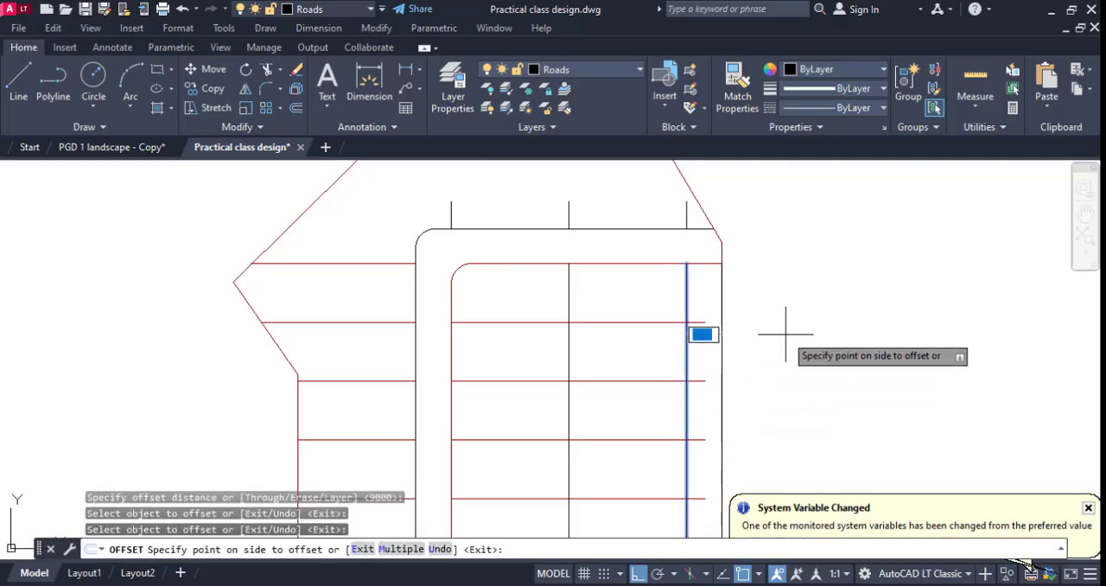
scroll(785, 320, "down", 2)
left_click(785, 321)
scroll(739, 472, "up", 2)
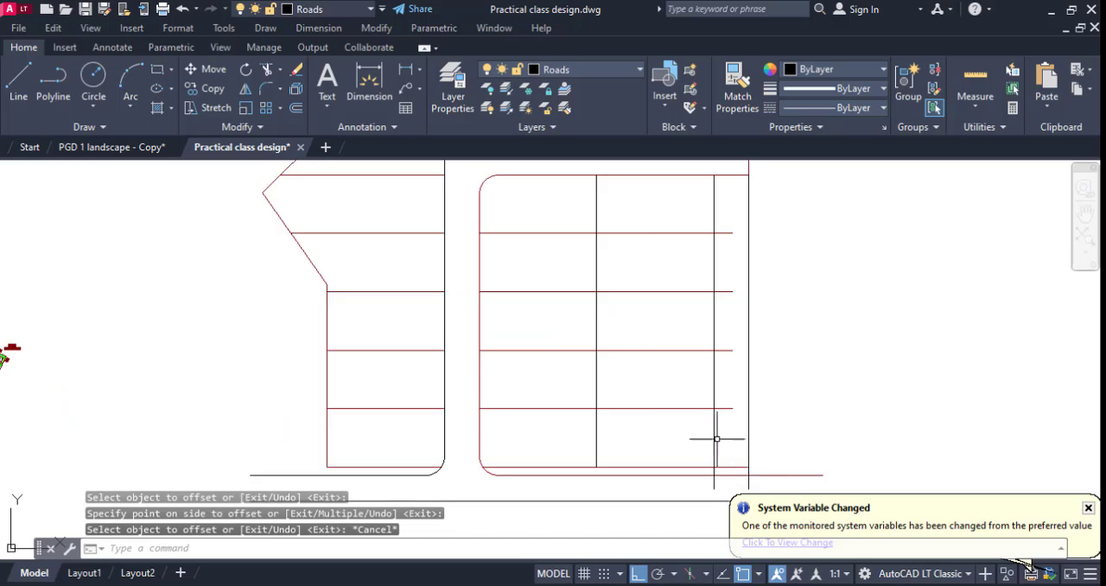
Erase the offset line that overlaps the plot's right boundary.
left_click(747, 478)
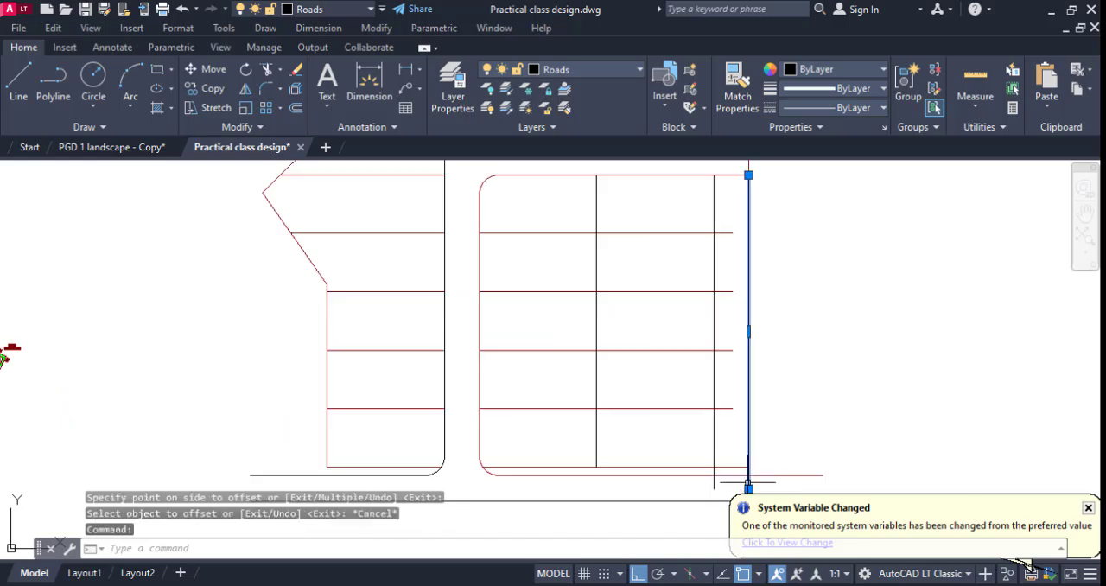
key("Delete")
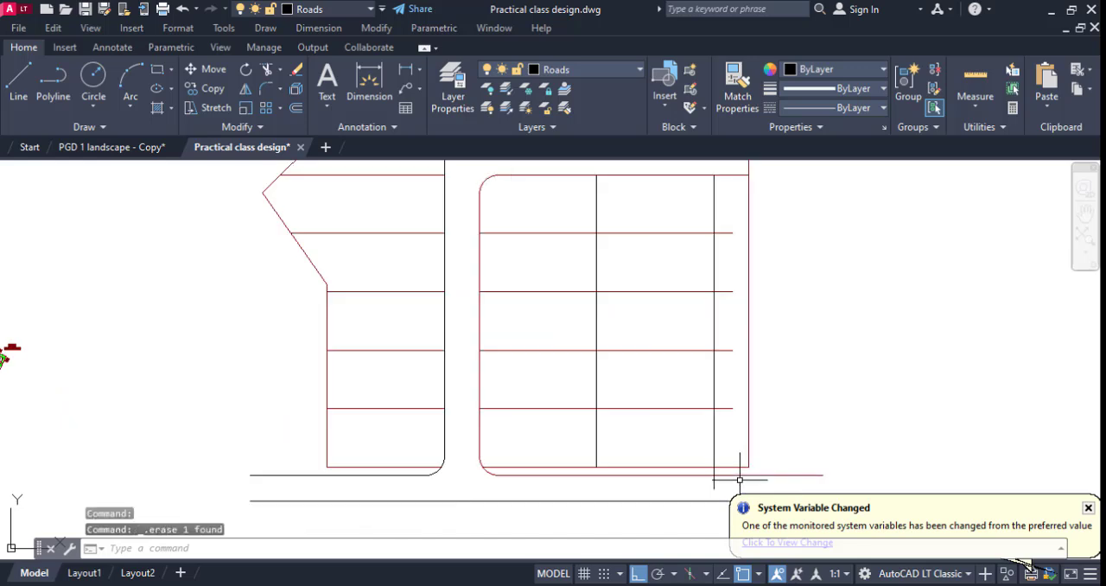
key("ctrl+z")
key("Escape")
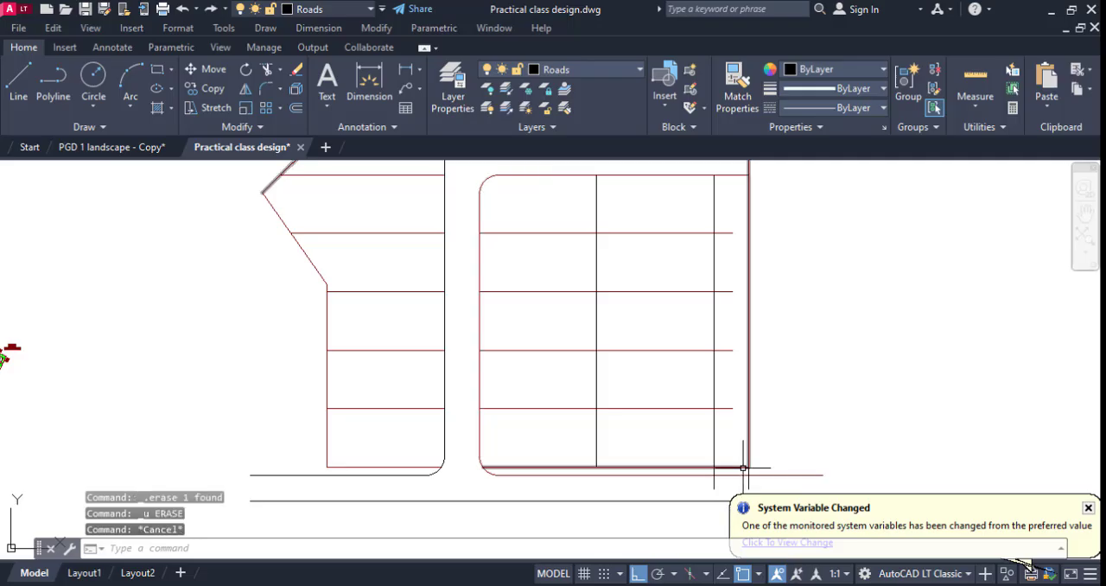
key("Delete")
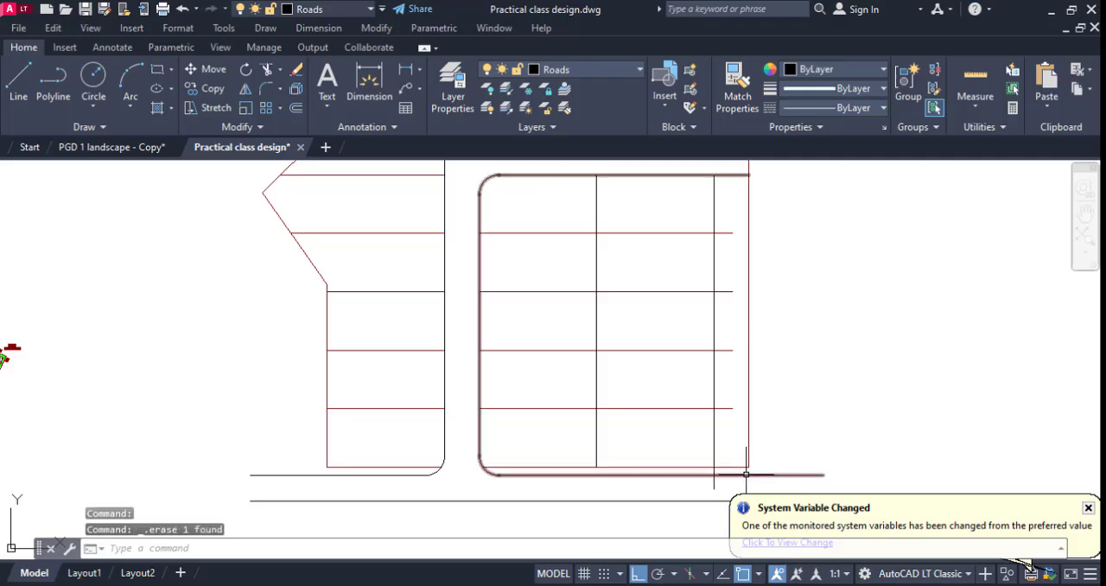
Trim the plot's bottom boundary between the rightmost vertical plot line and the right boundary.
type("tr")
key("Return")
left_click(742, 464)
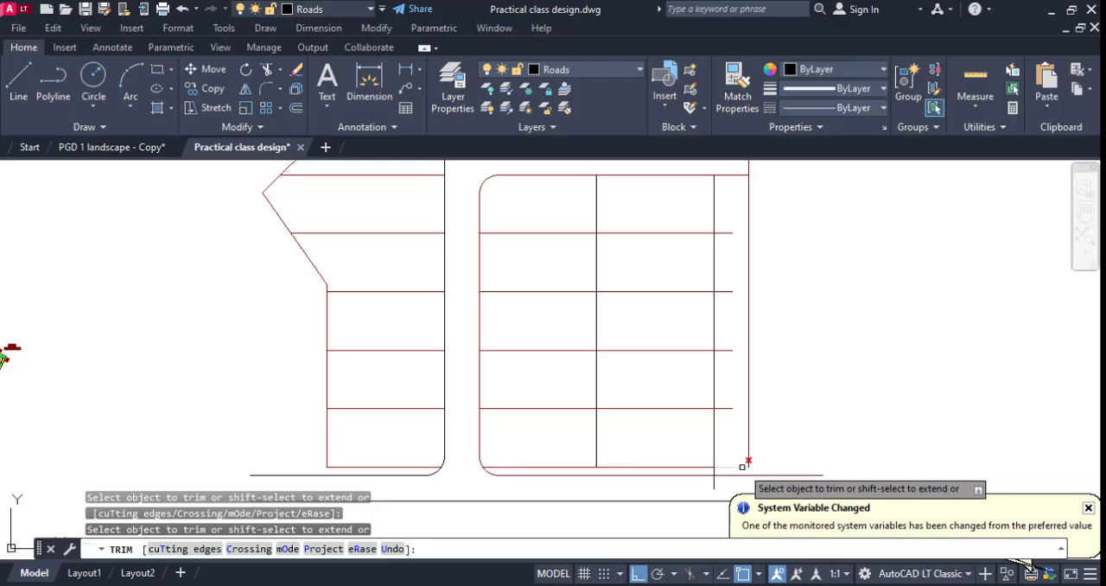
left_click(742, 459)
key("Escape")
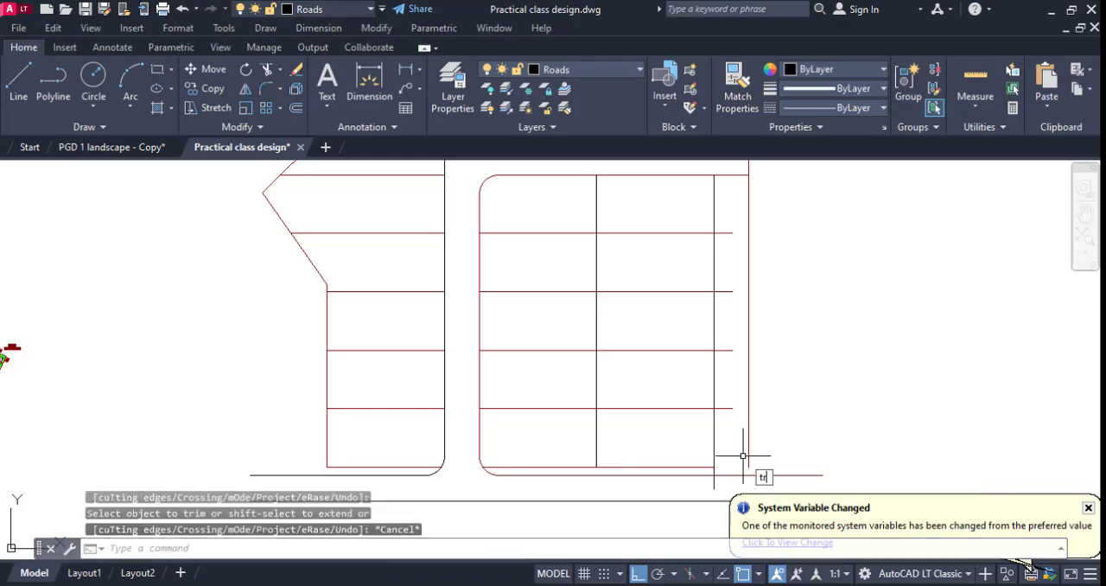
Extend the plot's right boundary down to the main road's upper edge and trim that edge across the new road opening.
key("Return")
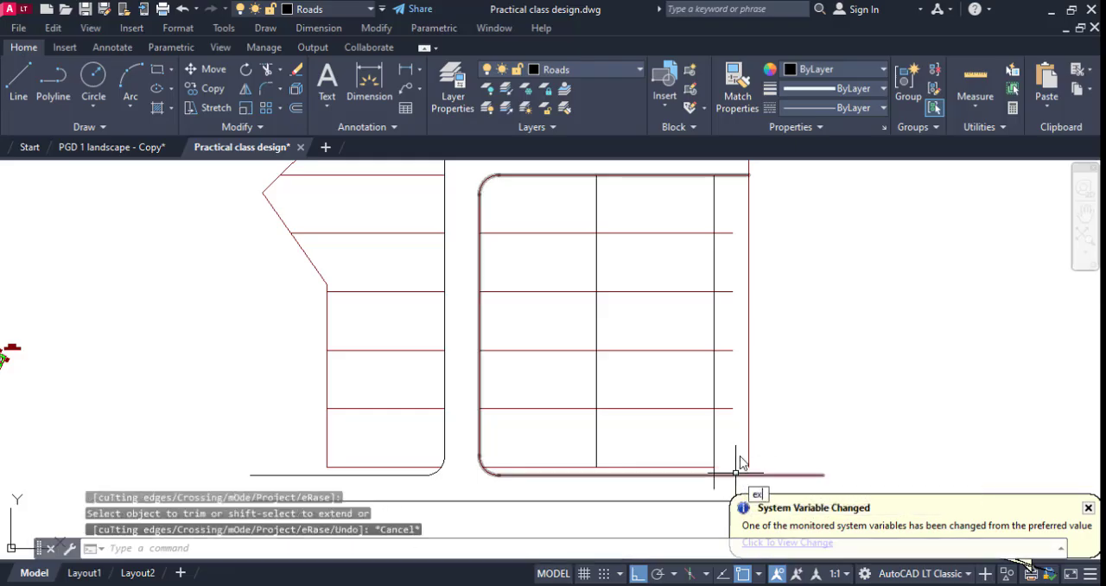
key("Return")
left_click(748, 461)
key("Escape")
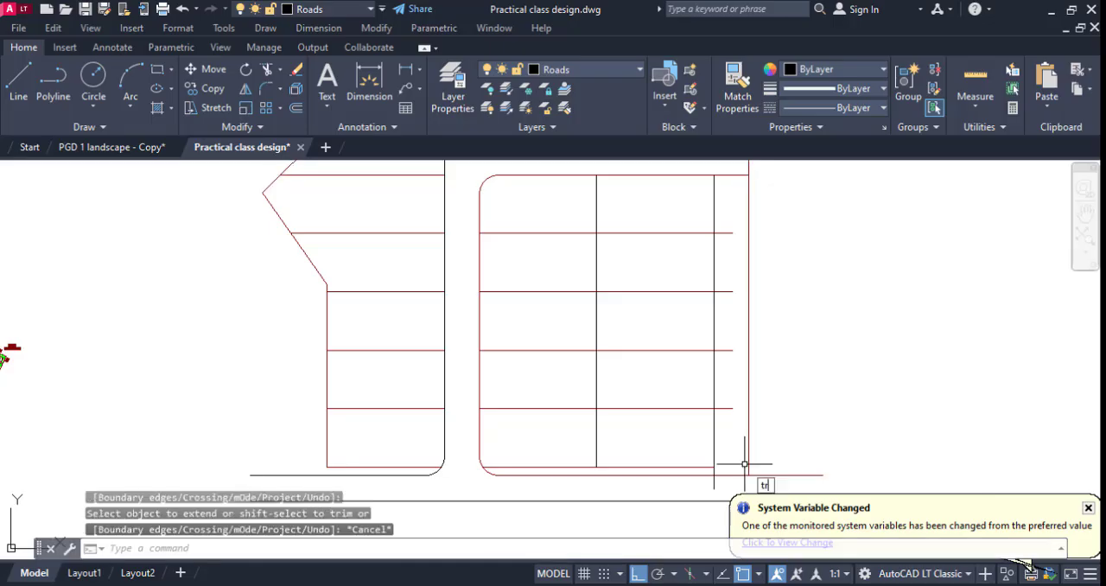
key("Return")
left_click(732, 469)
key("Escape")
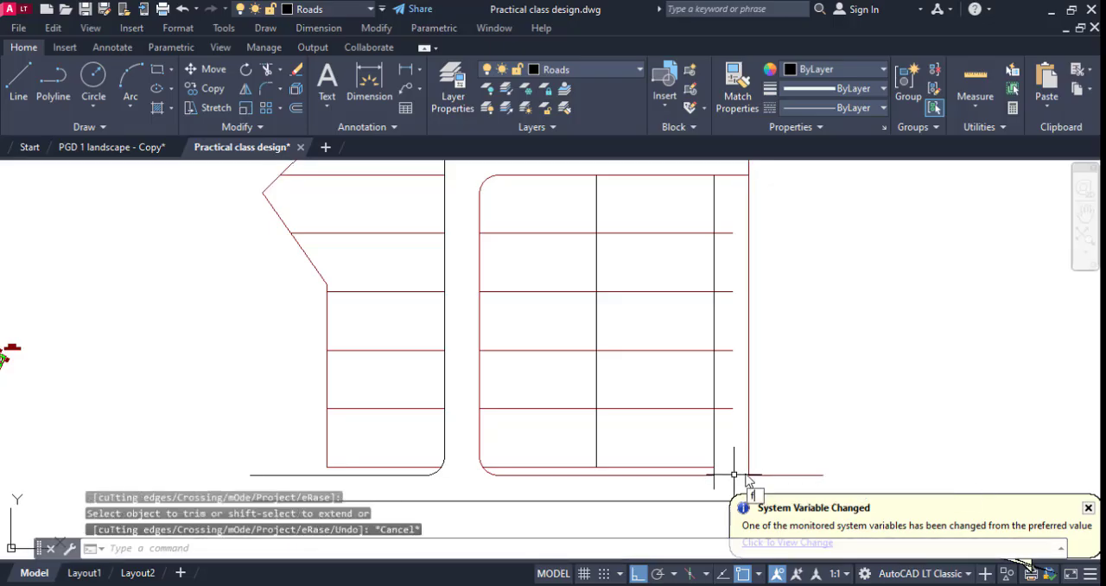
Fillet both corners where the right-hand internal road meets the main road, using radius 5000.
key("Return")
left_click(766, 475)
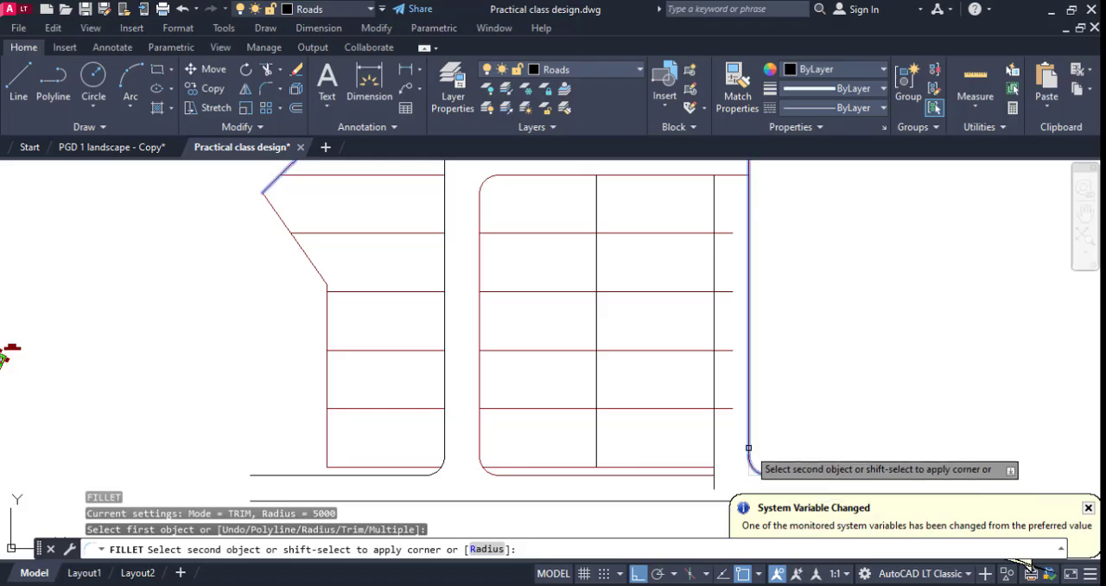
left_click(748, 459)
key("Return")
left_click(708, 474)
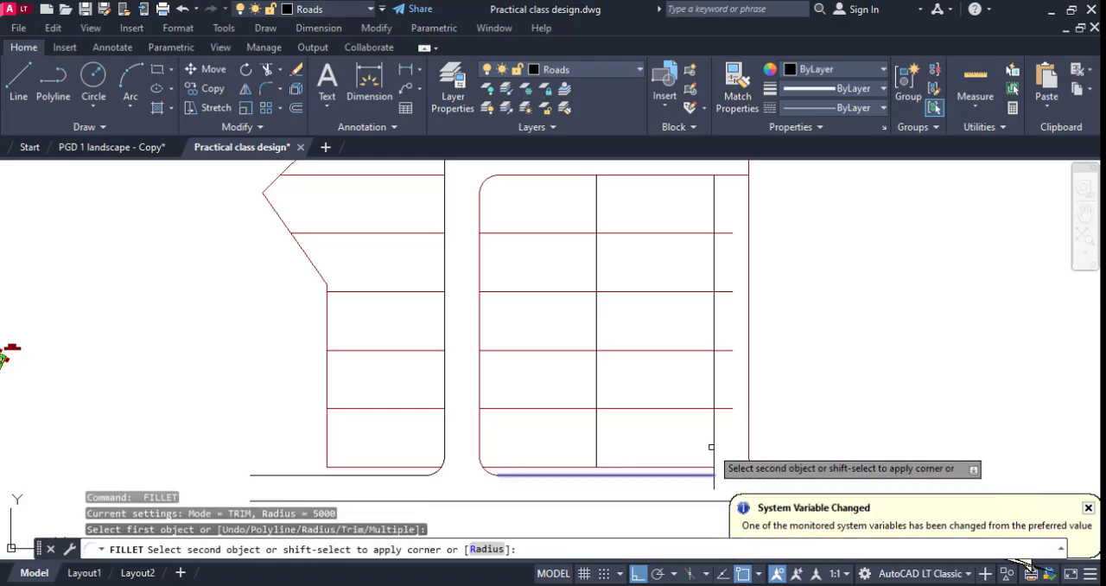
left_click(713, 449)
key("Escape")
Trim the bottom boundary's end past the filleted corner and the horizontal plot lines projecting into the right-hand road.
scroll(717, 467, "up", 4)
type("tr")
key("Return")
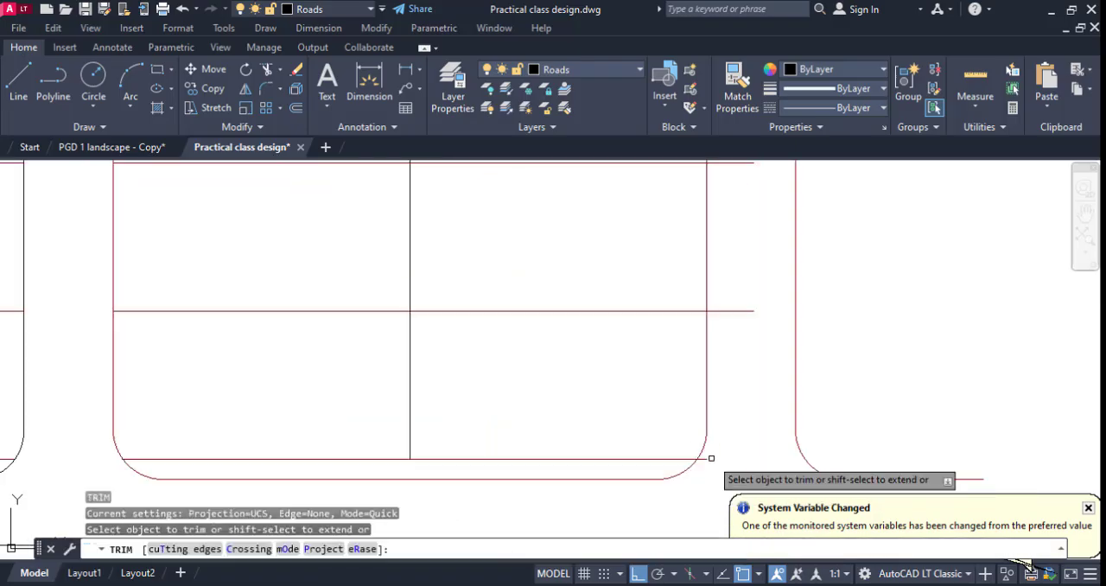
left_click(708, 458)
left_click_drag(749, 313, 734, 311)
scroll(733, 337, "down", 6)
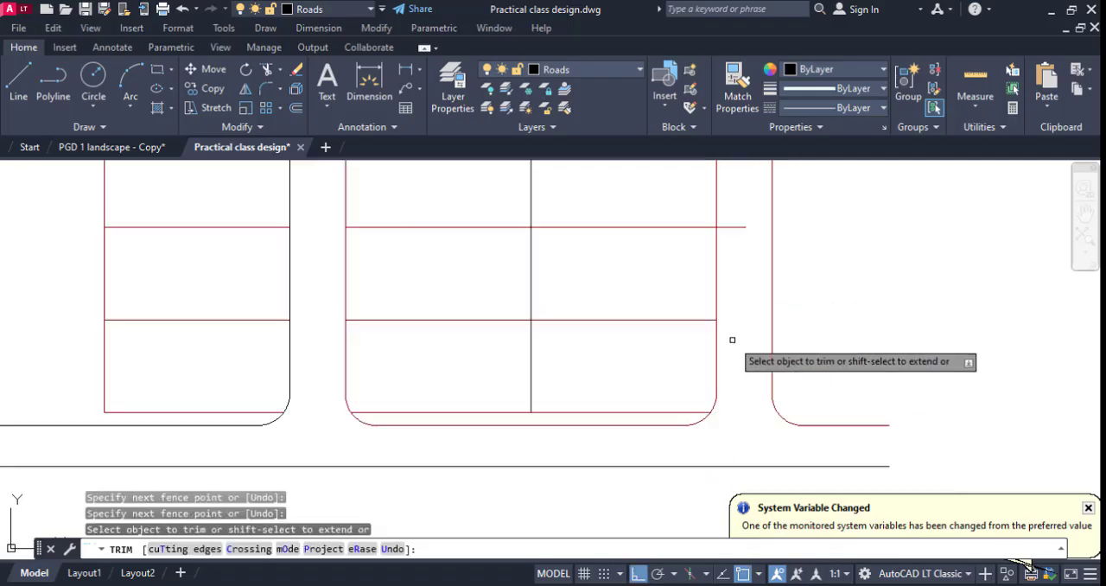
scroll(740, 195, "up", 4)
left_click_drag(725, 210, 723, 449)
scroll(729, 306, "down", 2)
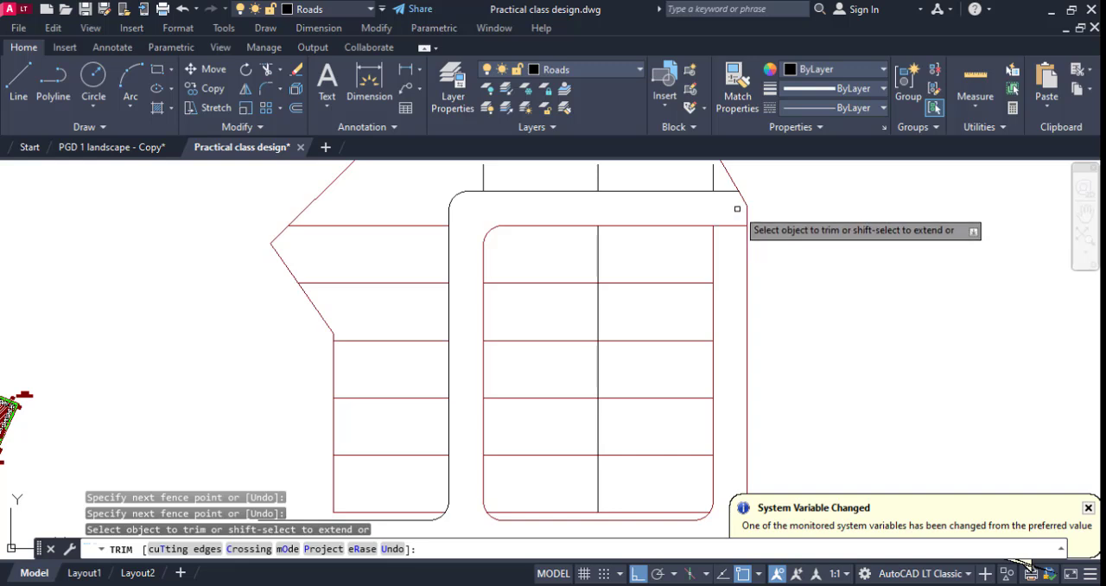
key("Escape")
Stretch the right ends of both upper horizontal road lines out beyond the plot's right boundary.
middle_click_drag(729, 216, 719, 252)
left_click(713, 229)
left_click(733, 227)
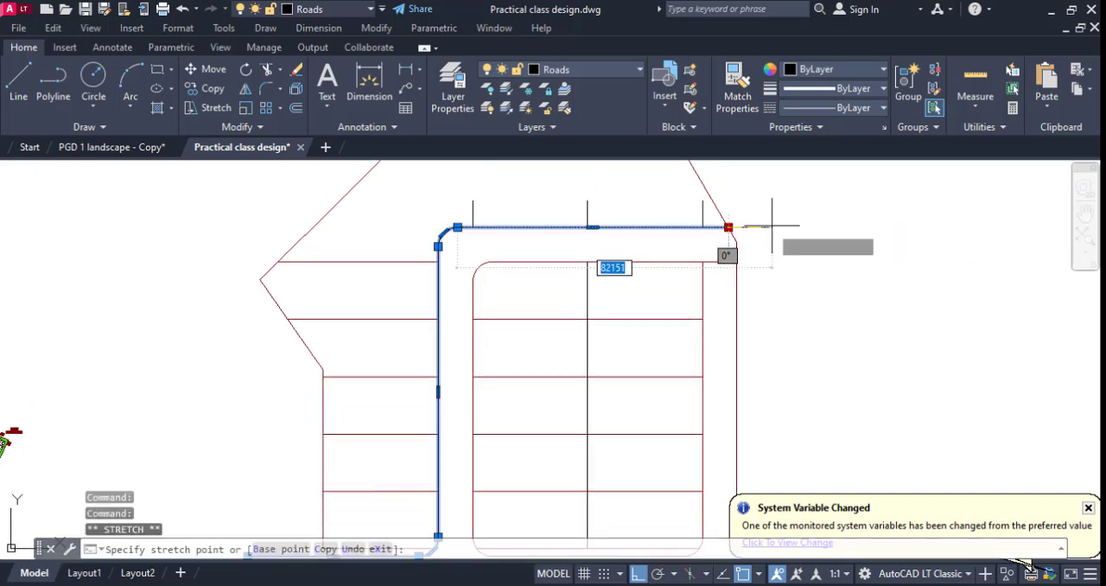
left_click(730, 259)
left_click(734, 261)
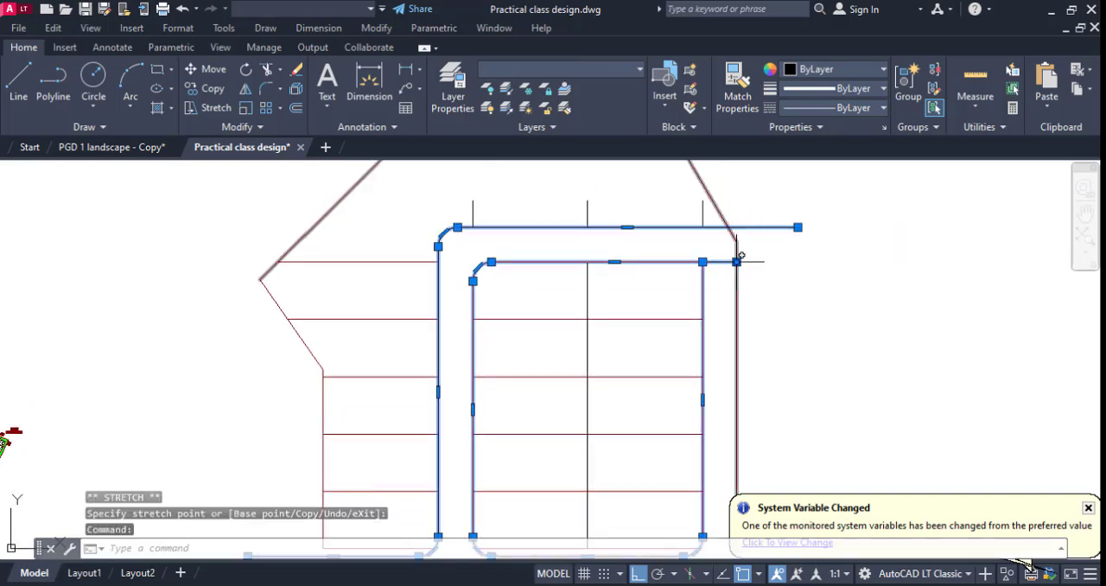
left_click(819, 261)
key("Escape")
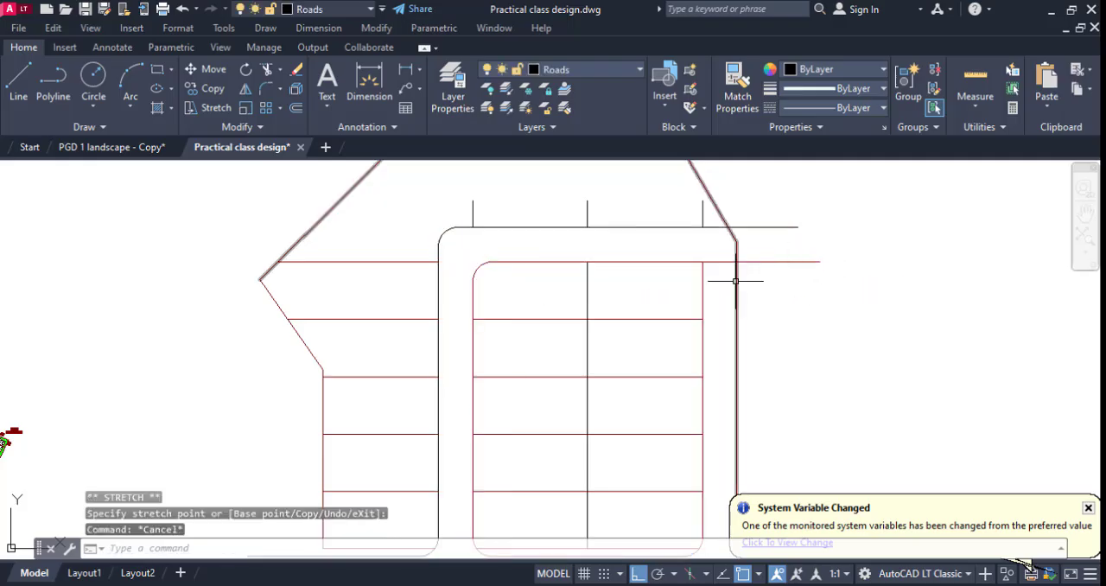
Trim the lower horizontal road line across the right-hand road and the right boundary piece between the two horizontal road lines.
type("tr")
key("Return")
left_click(723, 259)
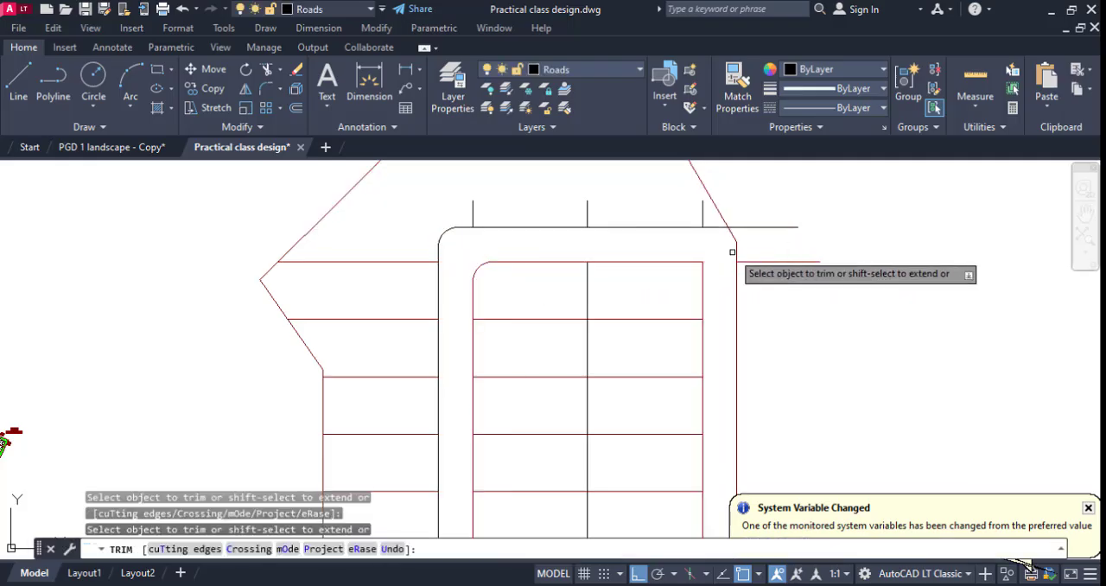
key("Escape")
scroll(731, 242, "down", 3)
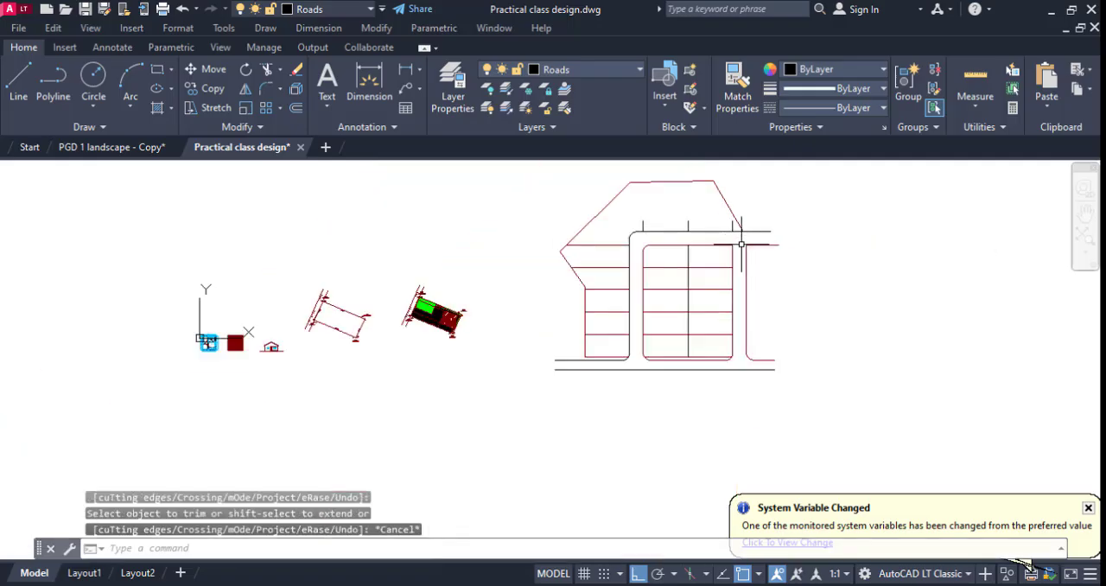
Fillet both lower corners where the right-hand vertical road meets the upper horizontal road, using radius 5000.
scroll(731, 241, "up", 3)
type("f")
key("Return")
left_click(701, 241)
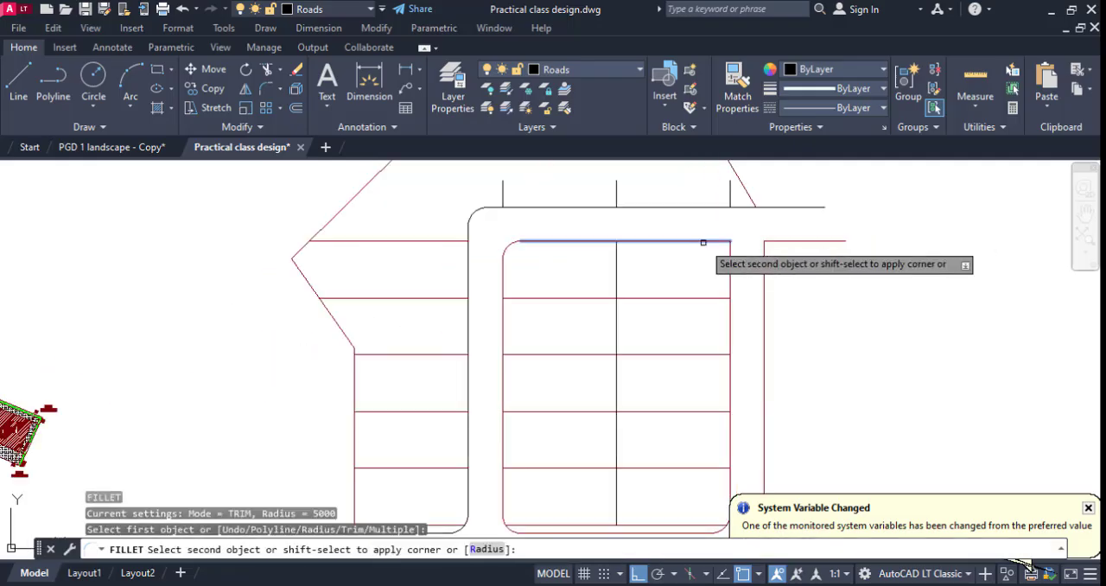
left_click(730, 254)
key("Return")
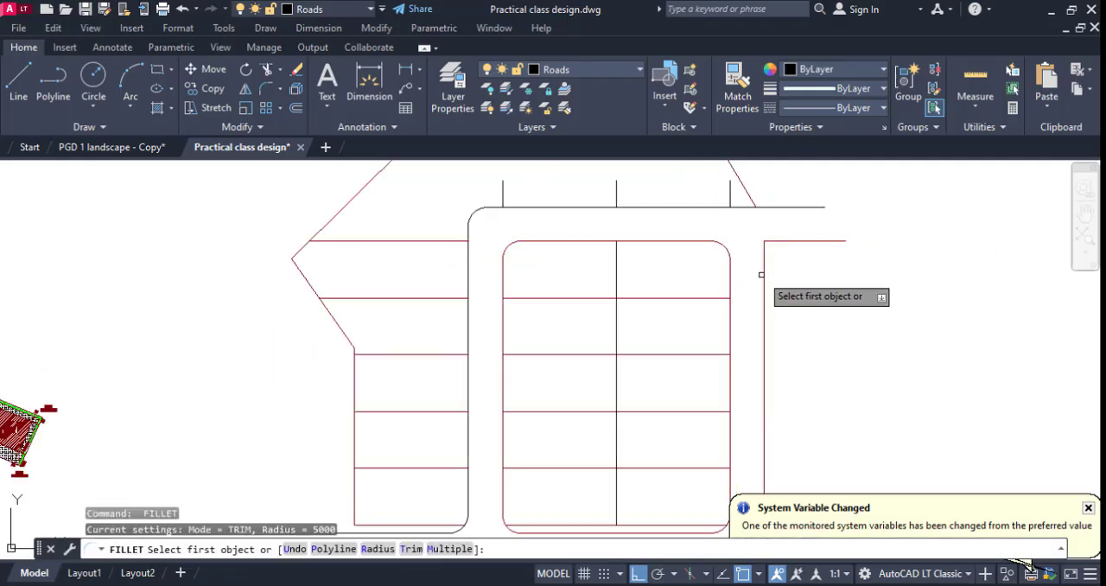
left_click(764, 250)
left_click(779, 241)
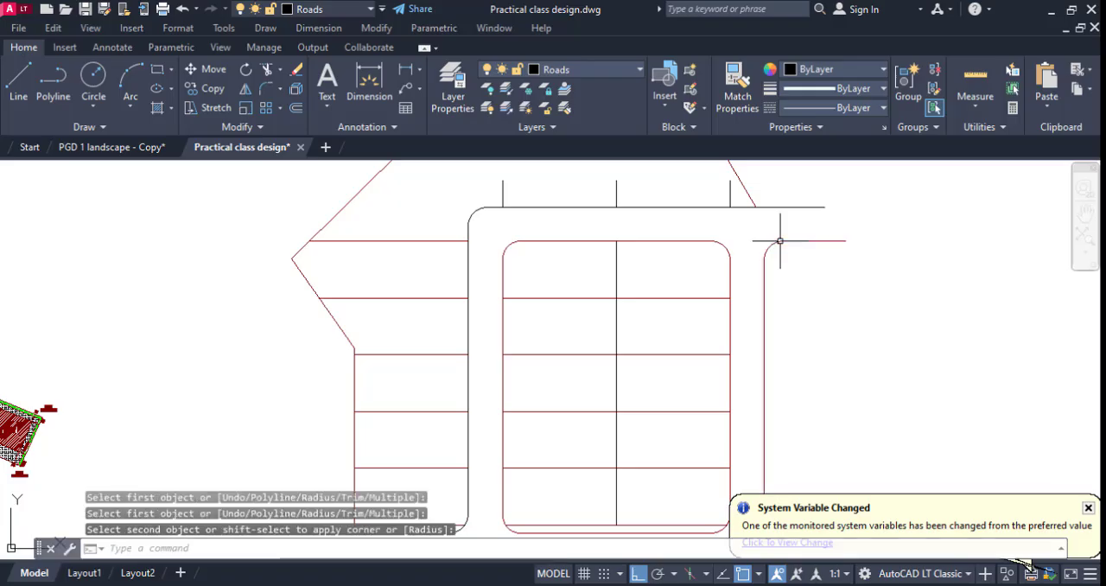
scroll(779, 241, "down", 2)
scroll(659, 418, "down", 2)
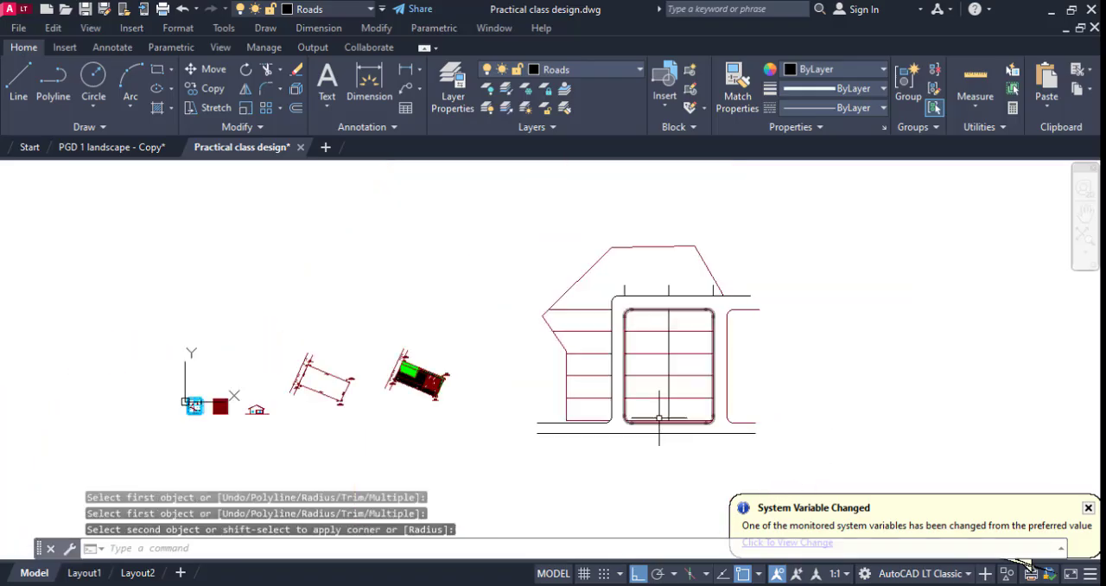
scroll(562, 420, "up", 4)
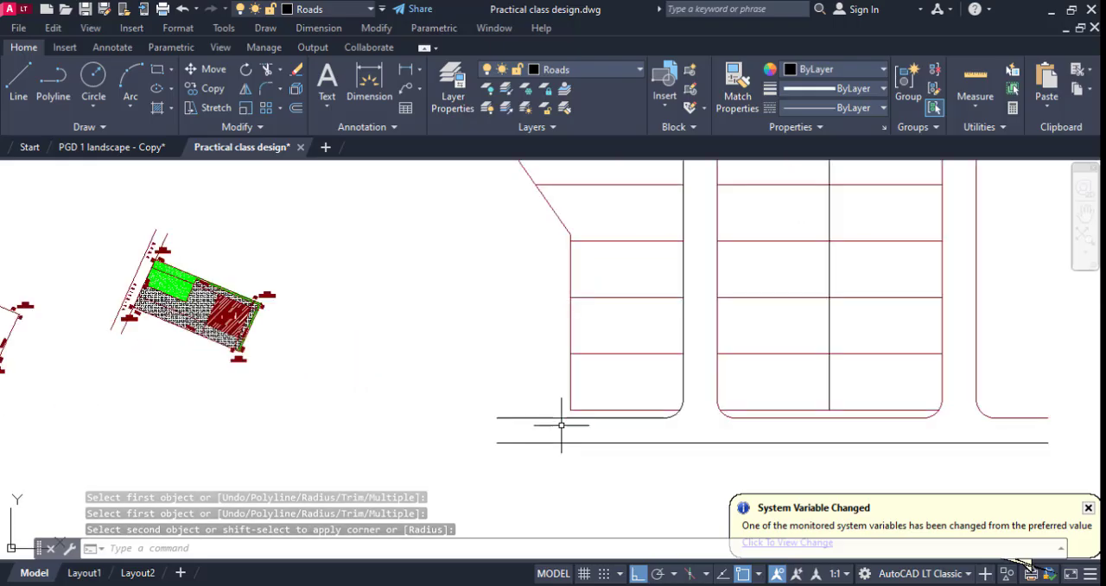
Move the two leftmost short vertical lines above the upper horizontal road left, so the first sits near the left road's outer edge.
key("Escape")
middle_click_drag(714, 283, 639, 365)
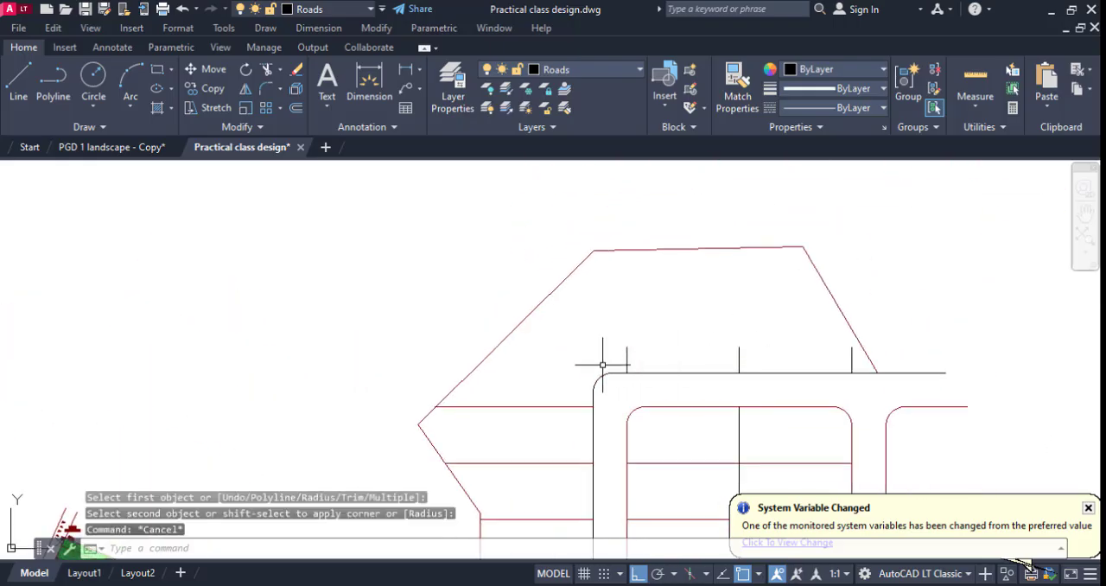
left_click(740, 377)
left_click(602, 336)
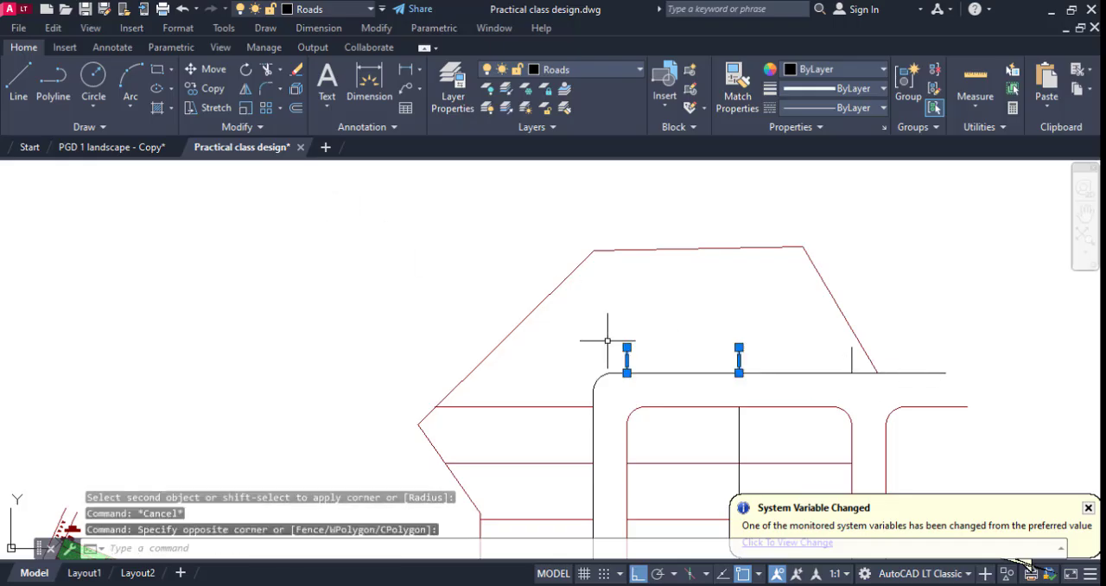
right_click(607, 336)
left_click(648, 326)
left_click(752, 307)
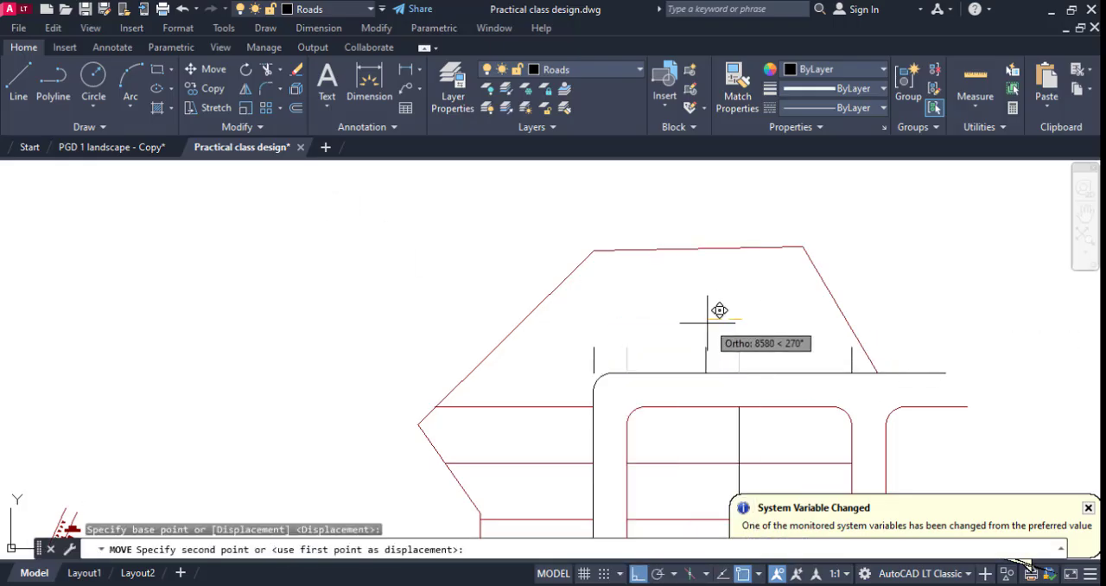
key("Escape")
Extend the leftmost short vertical line up to the plot's top boundary and down to the filleted road corner.
type("e")
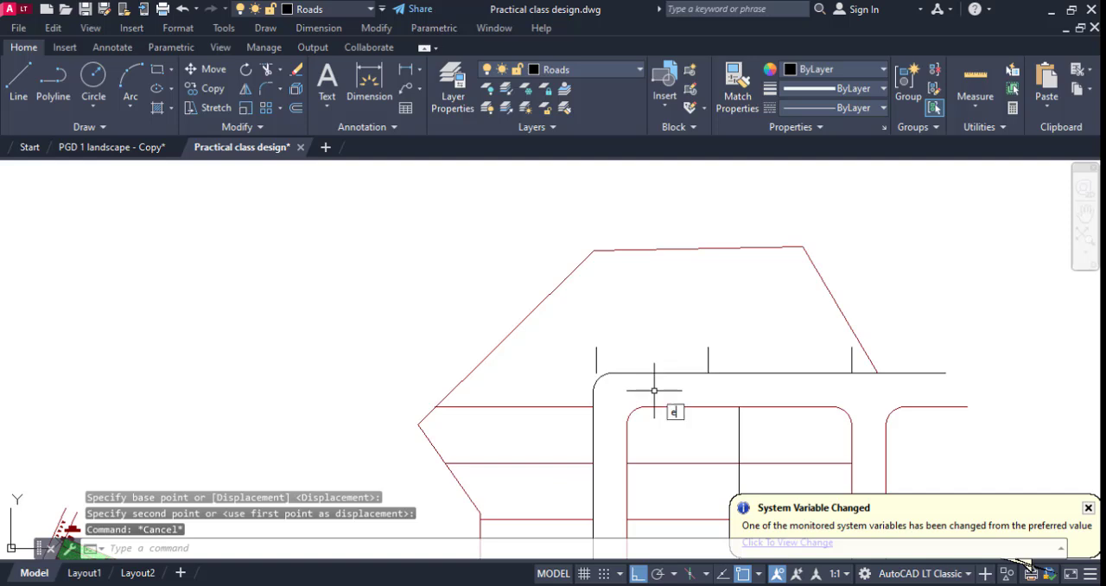
type("x")
key("Return")
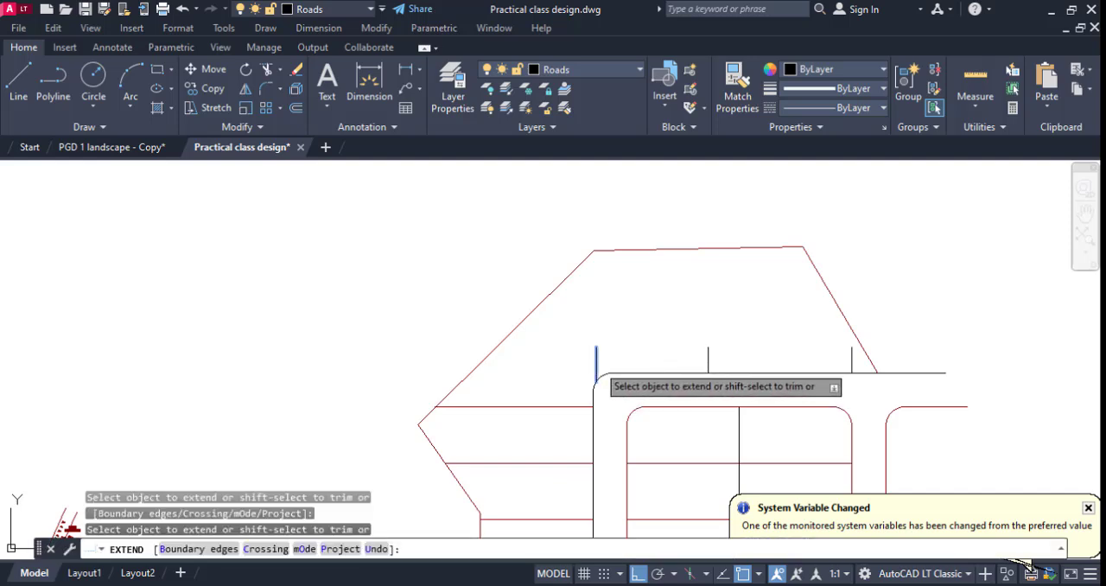
left_click(596, 365)
left_click(596, 360)
key("Escape")
Move the extended vertical line by its lower end onto the fillet arc's end at the left road's outer edge.
left_click(594, 369)
right_click(593, 369)
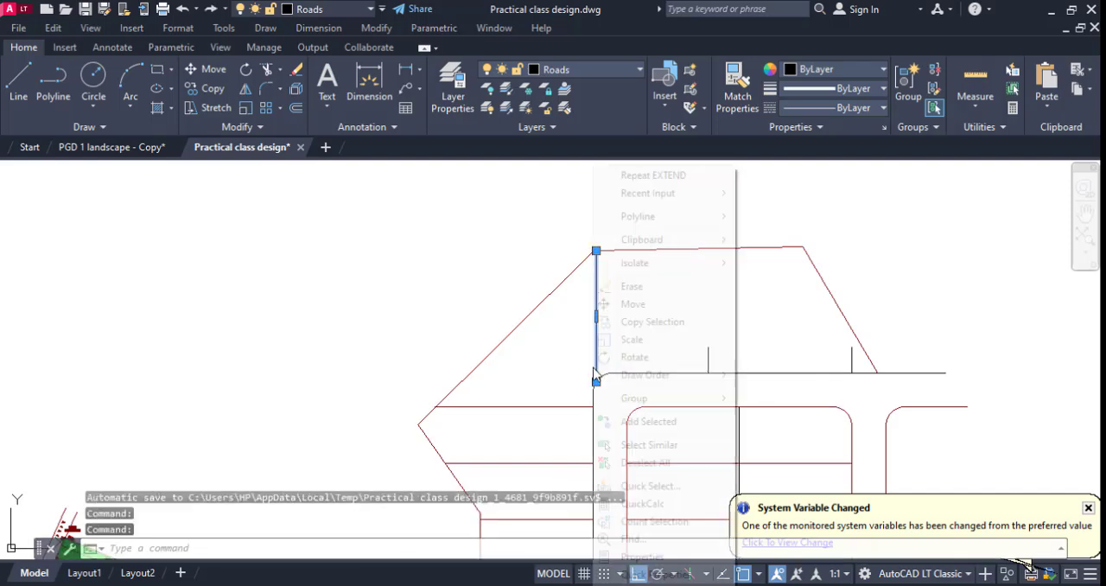
left_click(613, 303)
scroll(617, 382, "up", 2)
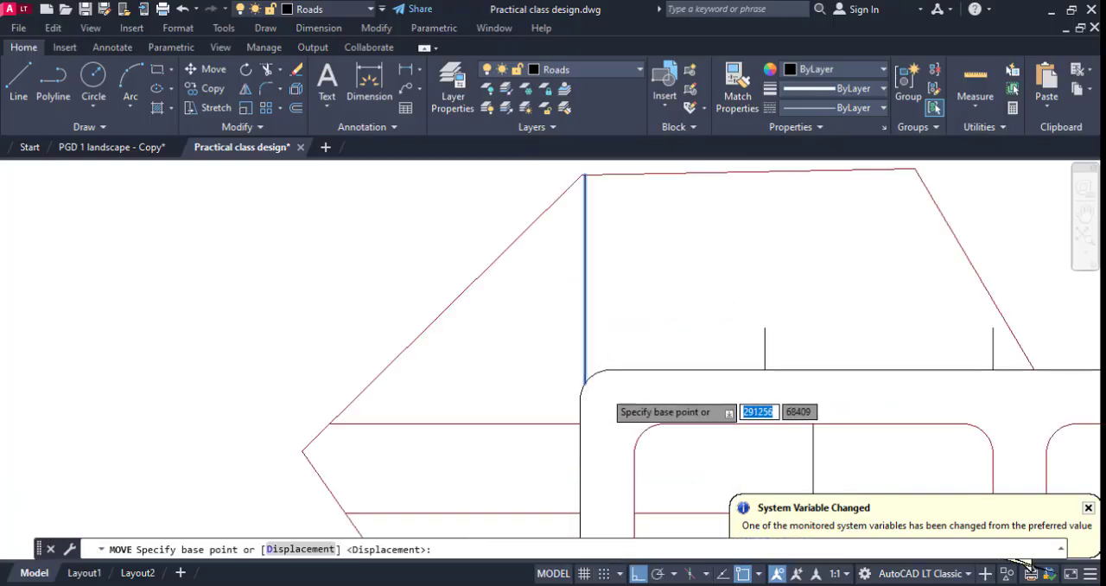
scroll(606, 388, "up", 4)
left_click(554, 373)
left_click(537, 400)
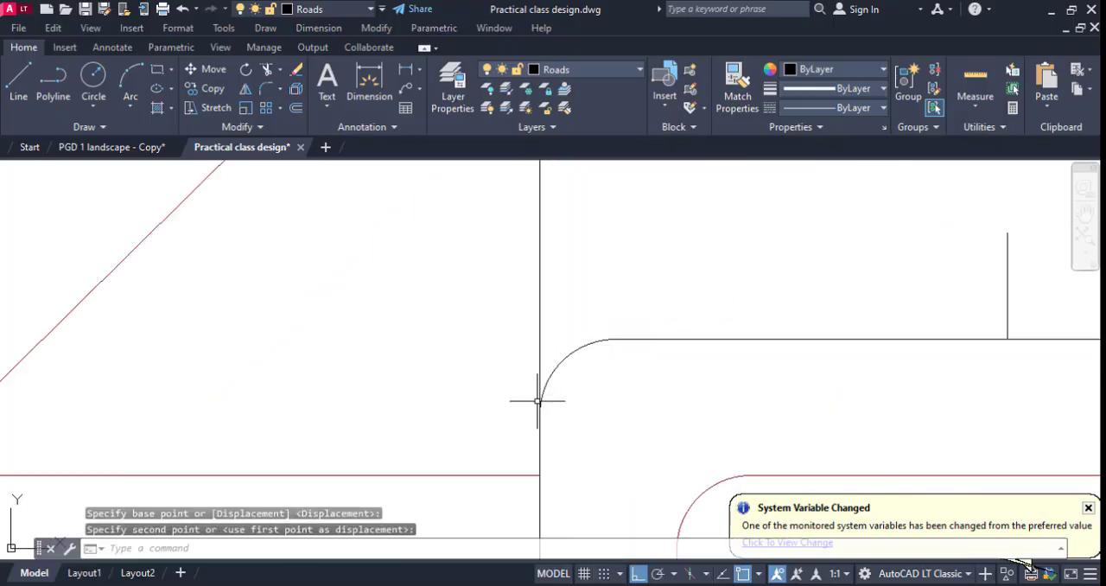
key("Escape")
Extend the moved vertical line up to the plot's top-left boundary corner and erase the short line beside it.
scroll(552, 432, "down", 6)
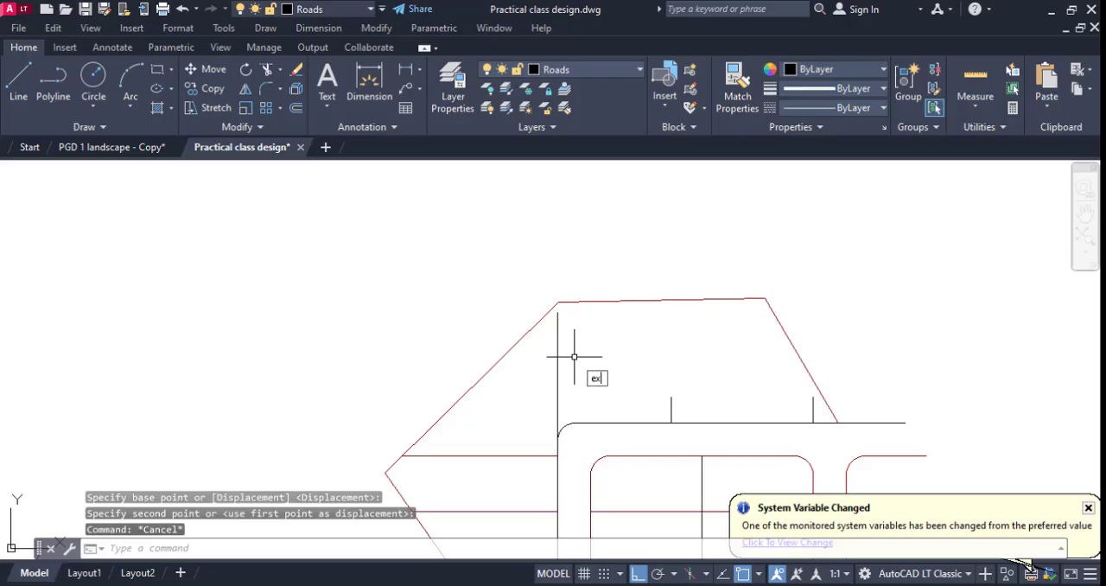
key("Return")
key("Escape")
scroll(646, 388, "down", 1)
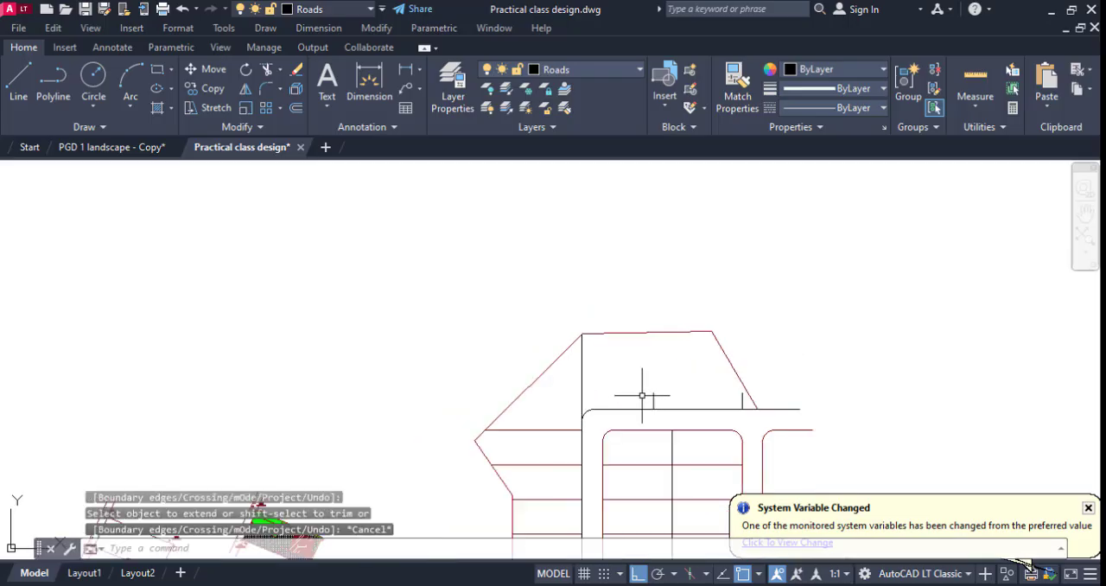
scroll(649, 400, "up", 1)
left_click(659, 402)
key("Delete")
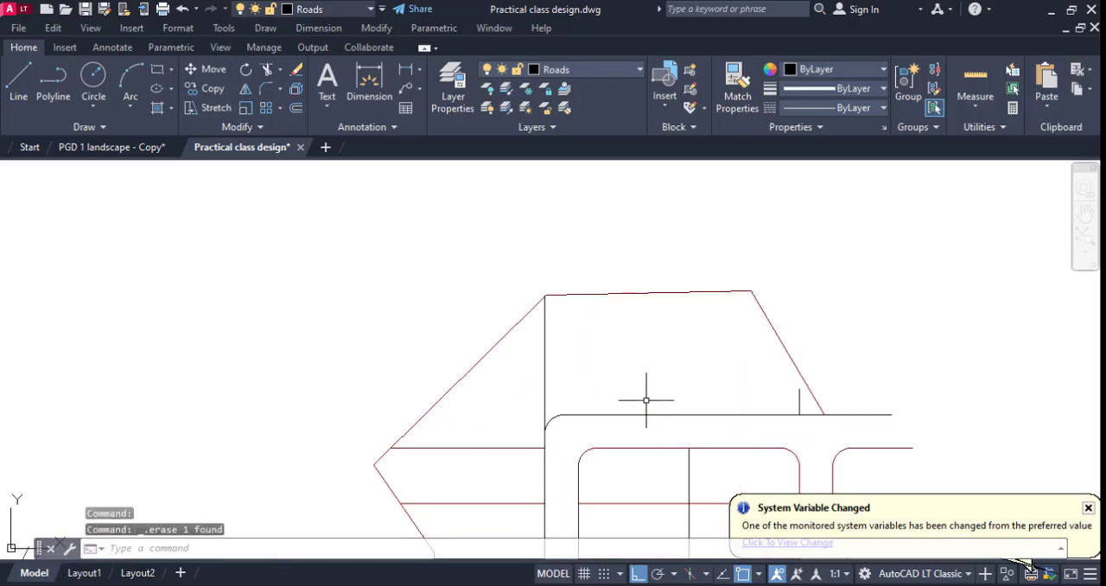
Offset the full-height vertical line rightward four times at 15000 spacing to divide the area above the upper road into plots.
type("o")
key("Return")
type("1")
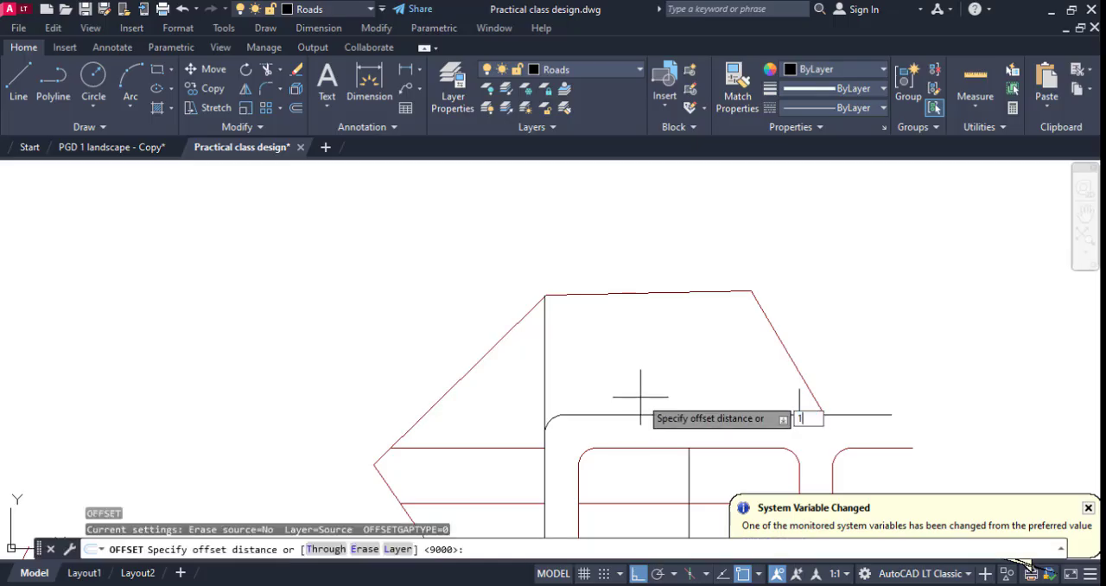
type("5000")
key("Return")
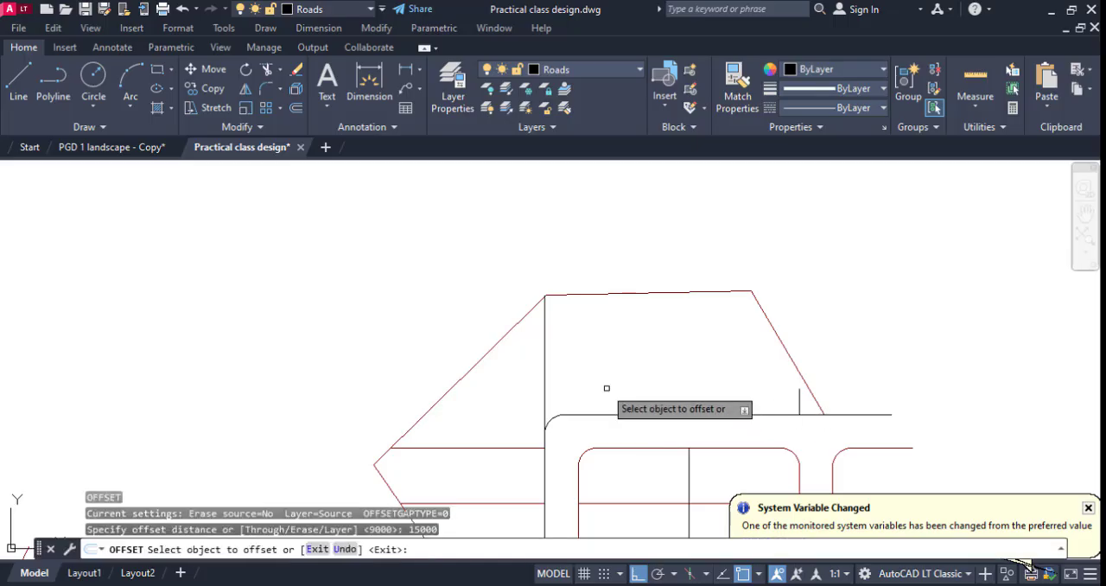
left_click(544, 380)
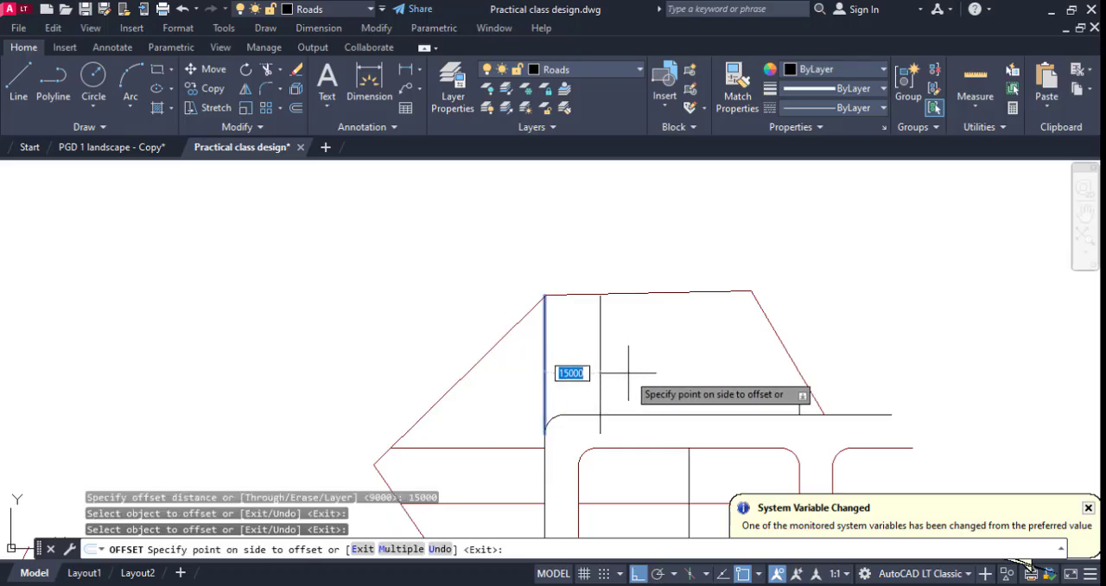
left_click(622, 363)
left_click(599, 367)
left_click(652, 358)
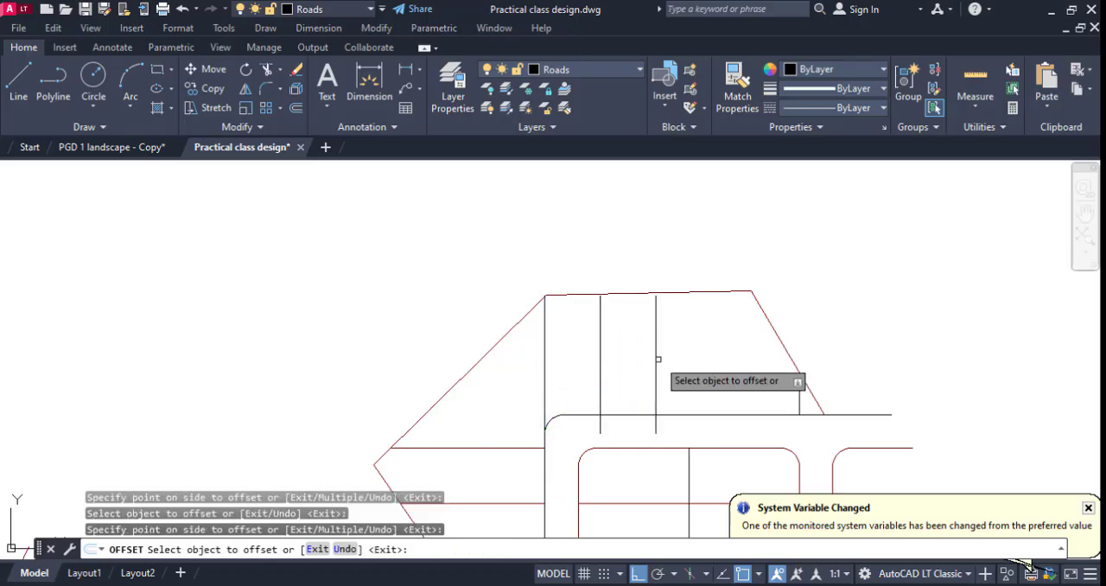
left_click(656, 361)
left_click(714, 363)
left_click(711, 363)
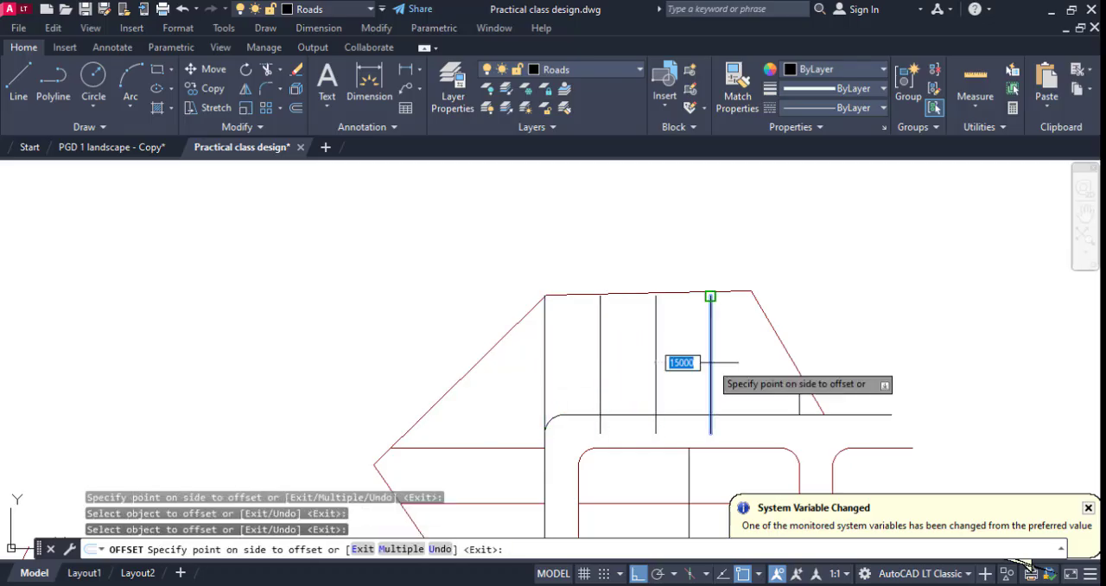
left_click(743, 380)
key("Escape")
Erase the leftover short line near the sloping right boundary and extend the new plot lines up to the top boundary.
left_click(800, 401)
key("Delete")
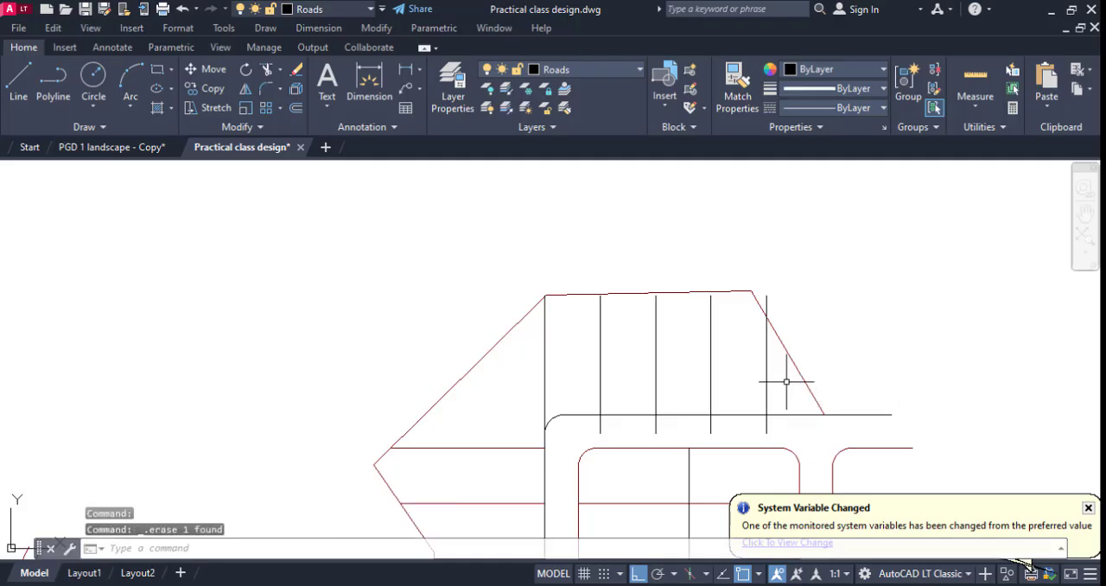
key("Return")
key("Escape")
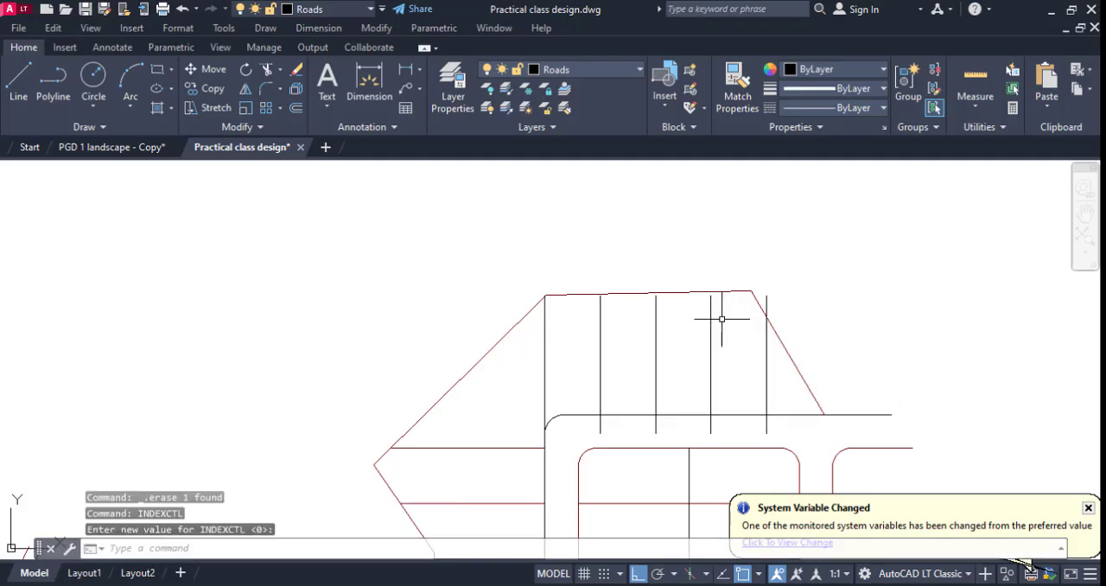
key("Return")
left_click_drag(723, 318, 589, 334)
key("Escape")
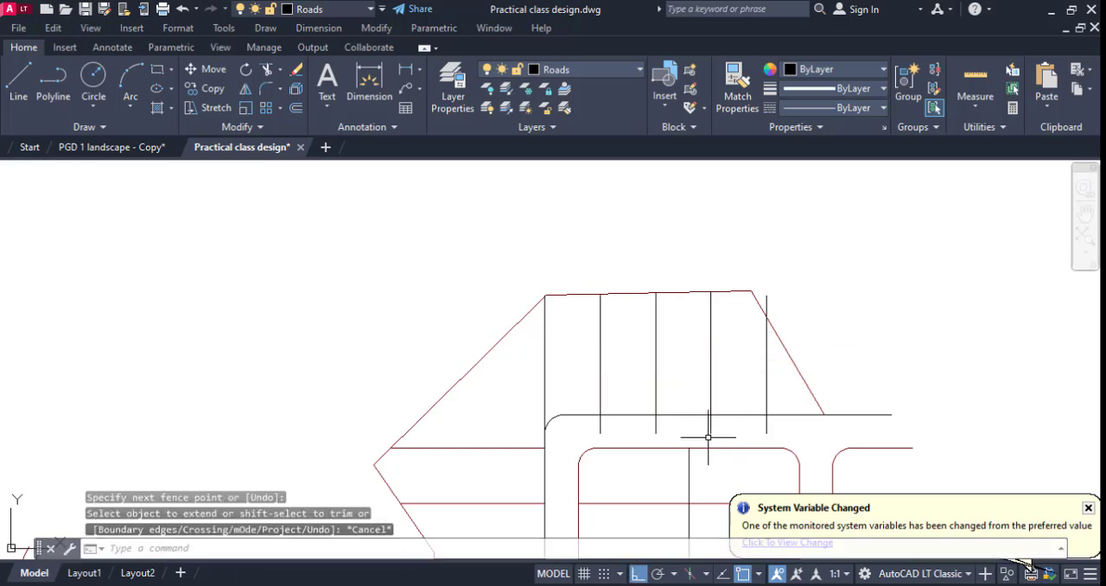
Trim the plot lines where they project into the upper road, and the rightmost one above the sloping boundary.
type("tr")
key("Return")
left_click_drag(595, 424, 821, 422)
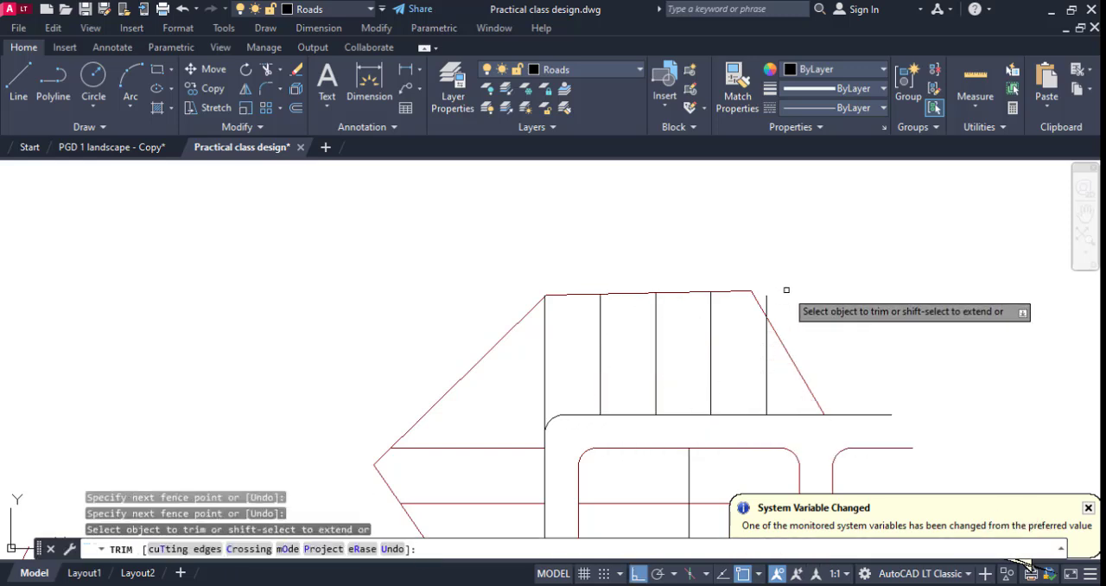
left_click(766, 302)
key("Escape")
scroll(832, 281, "down", 4)
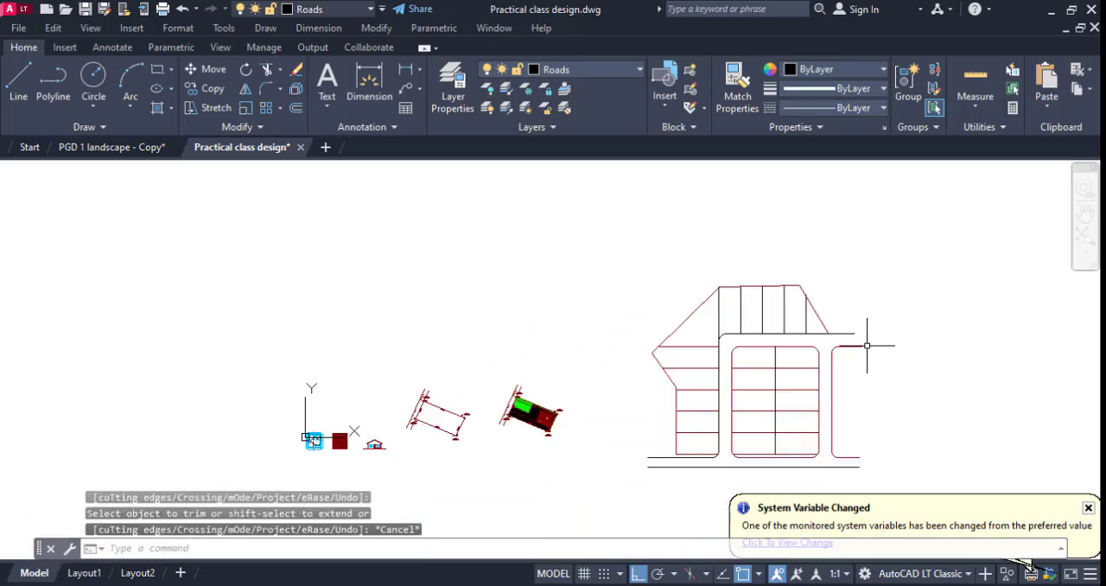
Draw a zigzag break symbol as a polyline across the bottom road's left end, turning Ortho off for the slanted segments.
middle_click_drag(864, 345, 722, 336)
type("pl")
key("Return")
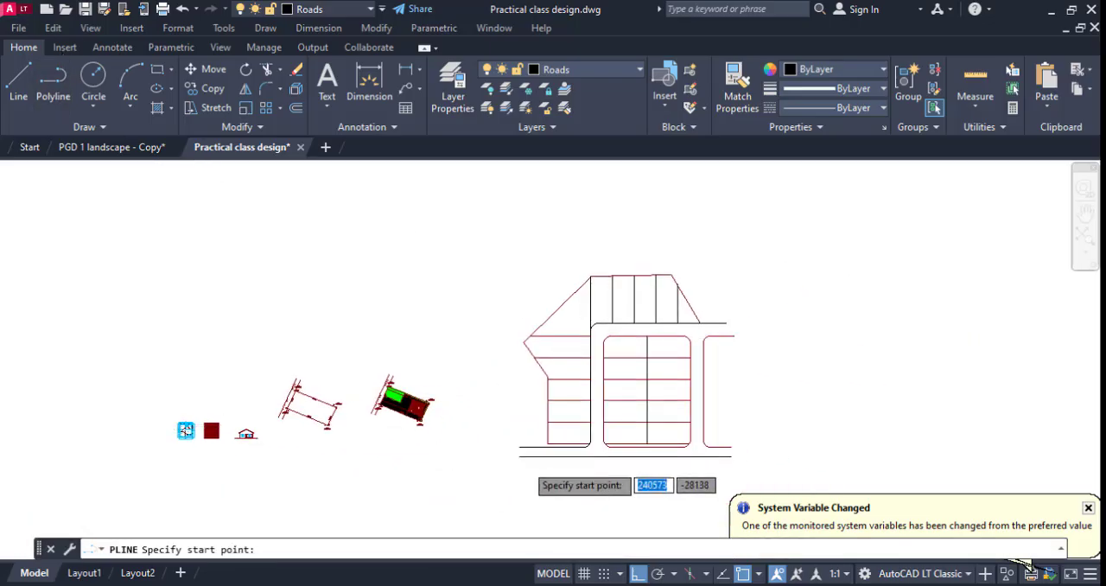
scroll(531, 406, "up", 5)
scroll(541, 421, "up", 2)
left_click(540, 421)
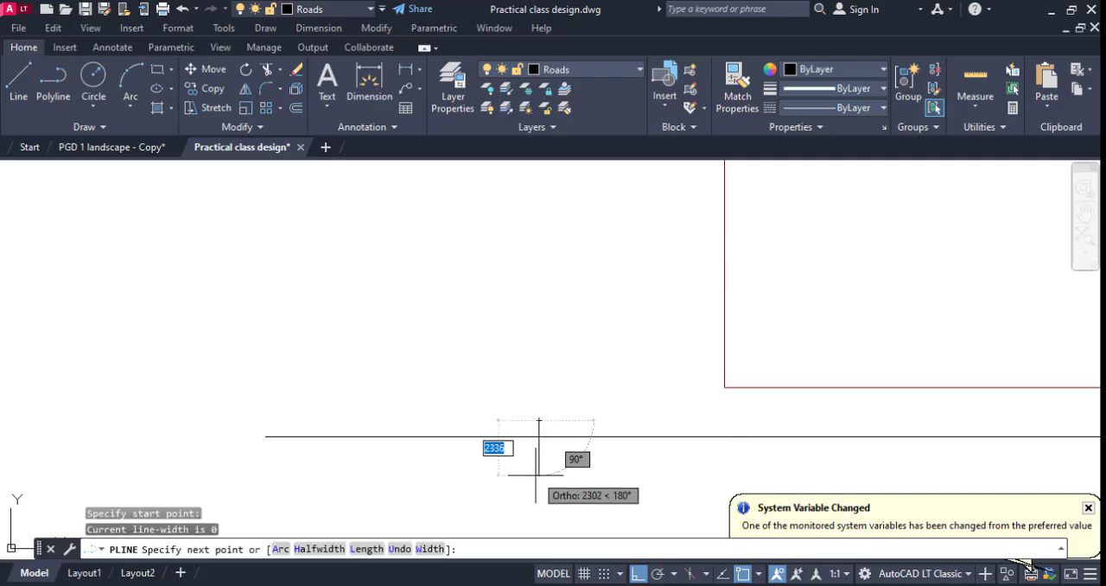
left_click(642, 575)
scroll(578, 402, "down", 3)
scroll(579, 430, "up", 1)
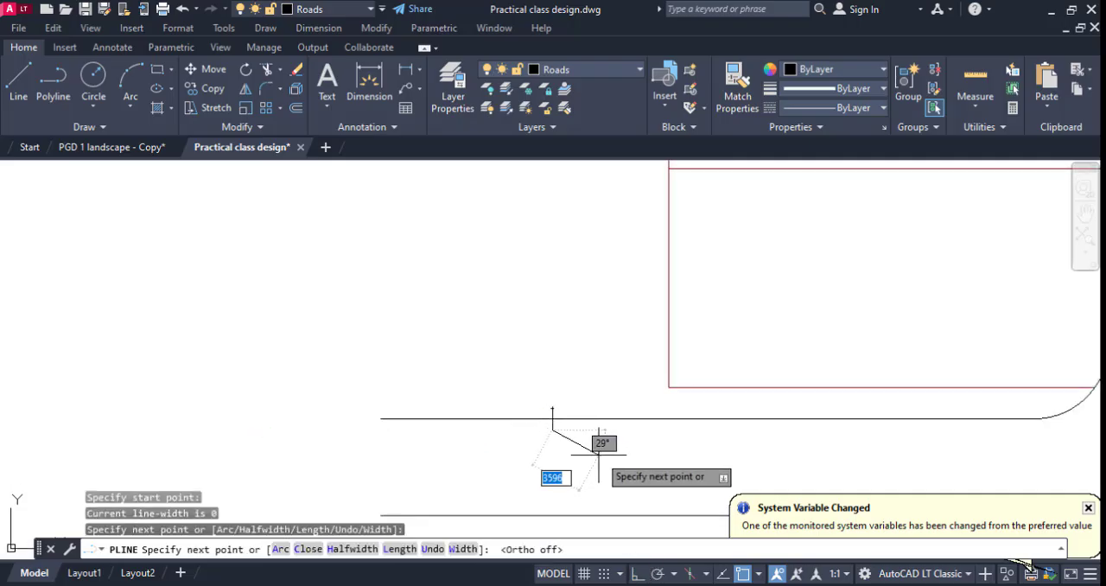
left_click(605, 456)
left_click(447, 456)
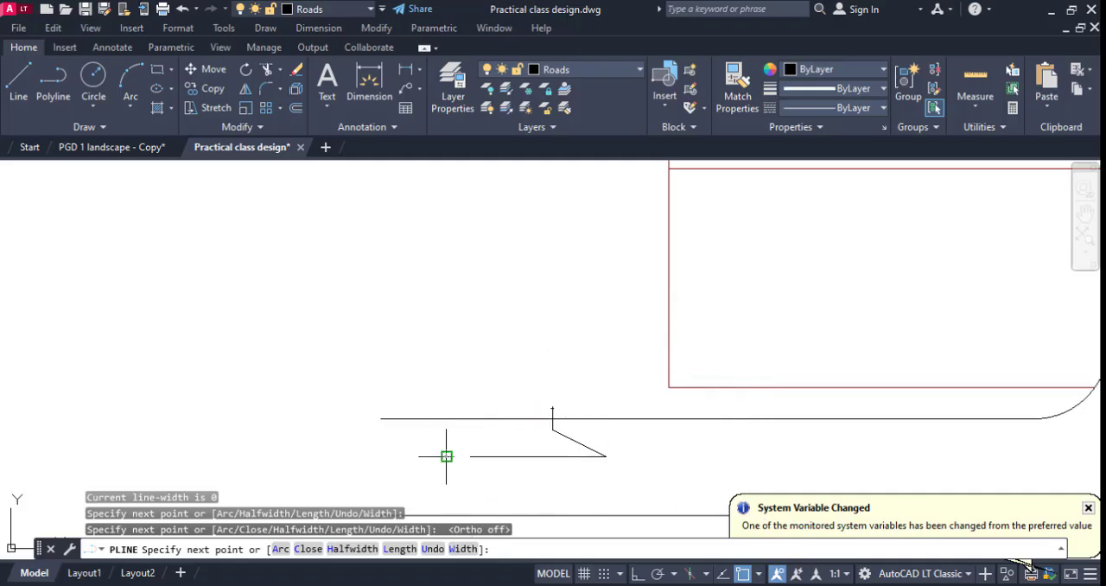
left_click(555, 491)
middle_click_drag(555, 481, 554, 440)
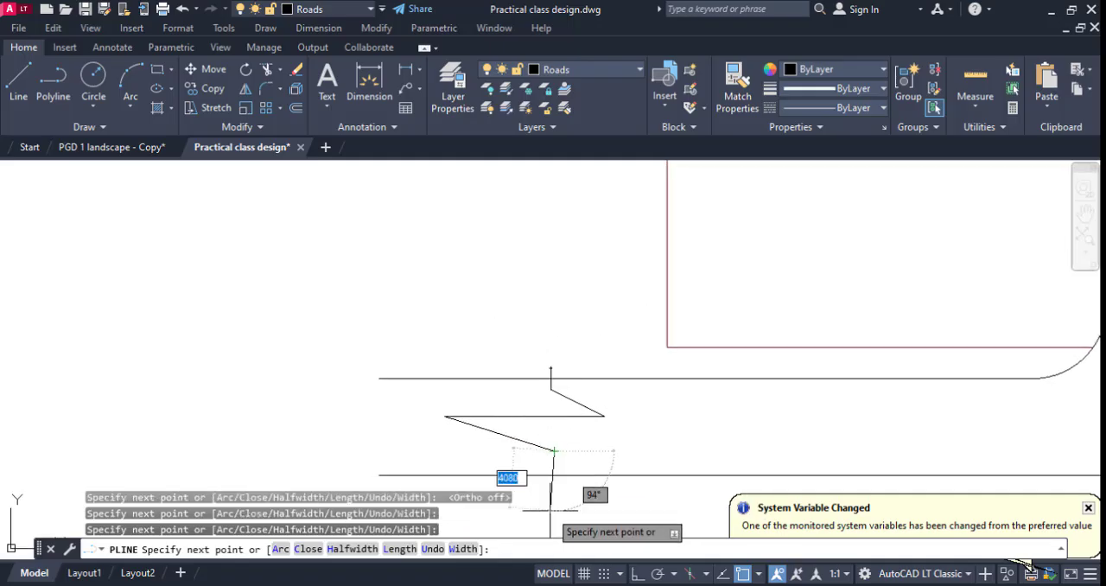
left_click(554, 507)
key("Escape")
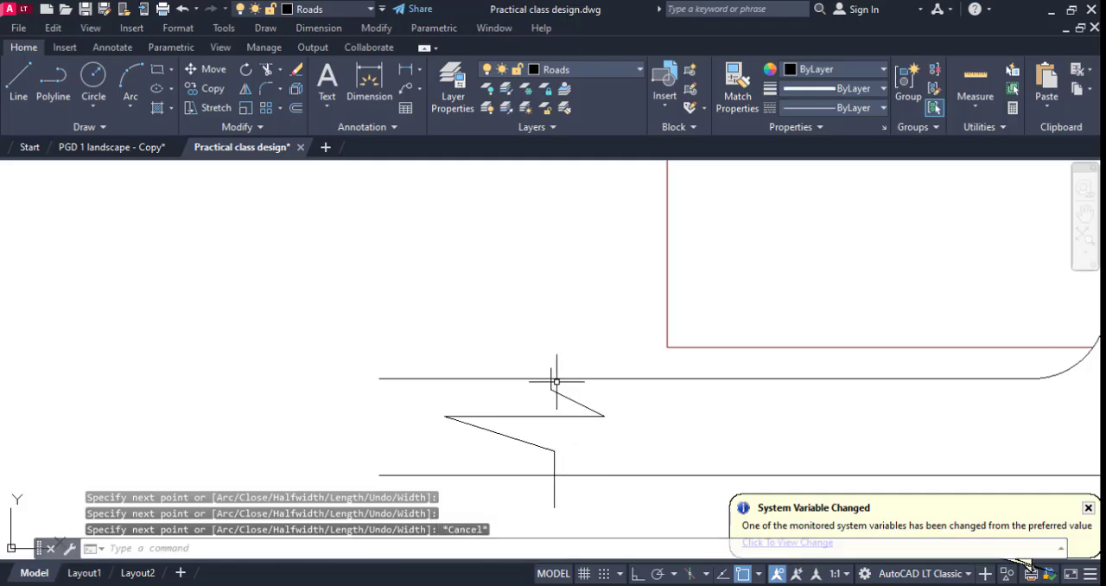
Stretch the upper end of the break symbol further up beyond the bottom road's upper edge.
left_click(550, 368)
double_click(550, 368)
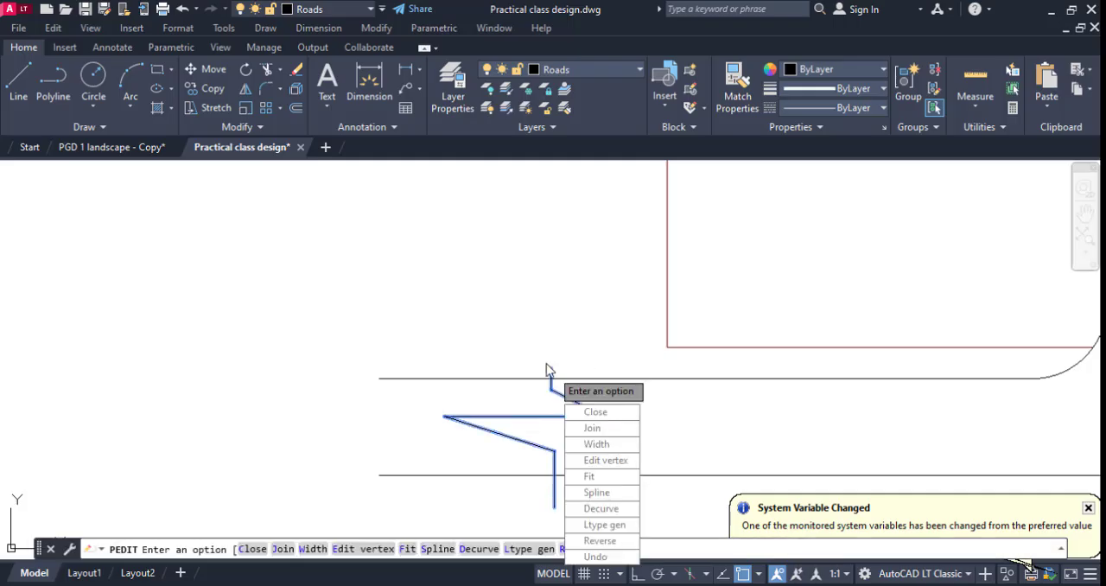
key("Escape")
double_click(551, 368)
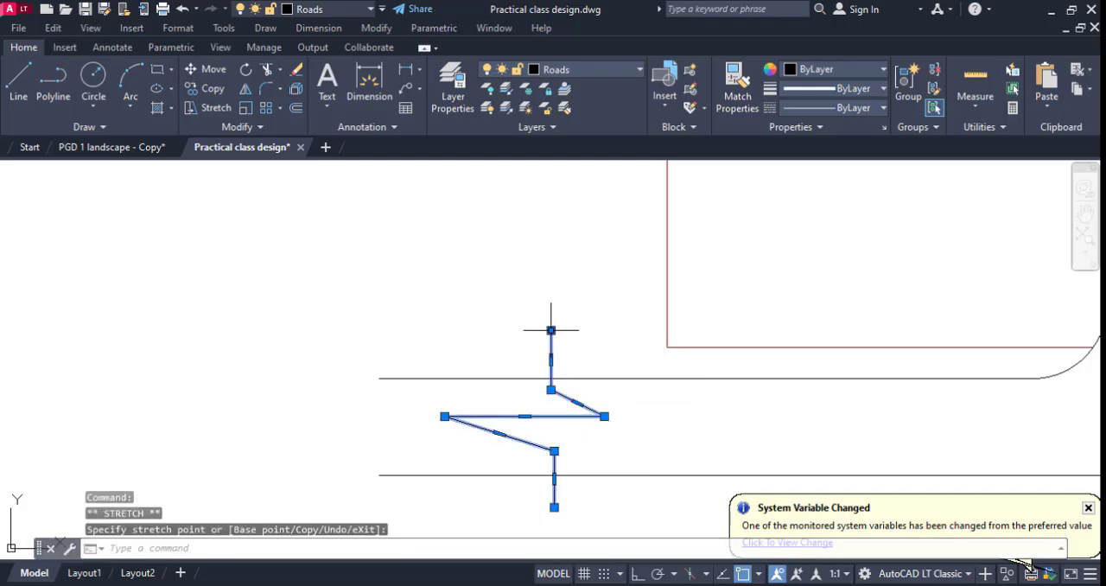
key("Escape")
Copy the break symbol to the right end of the bottom road and the right end of the upper horizontal road.
left_click(573, 459)
left_click(514, 457)
right_click(514, 458)
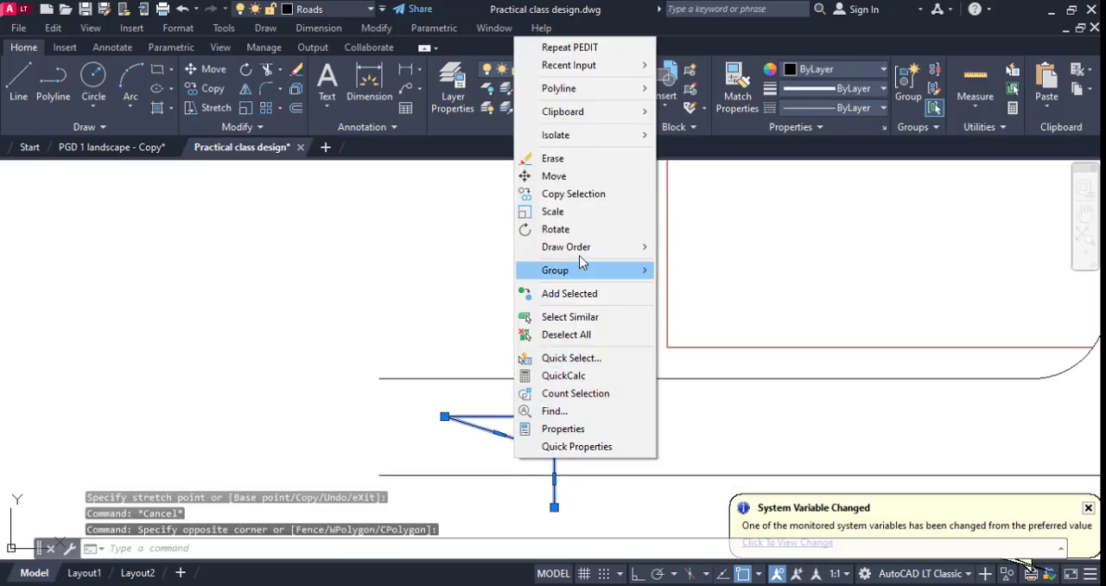
left_click(573, 193)
scroll(477, 393, "down", 6)
left_click(506, 397)
scroll(937, 391, "up", 4)
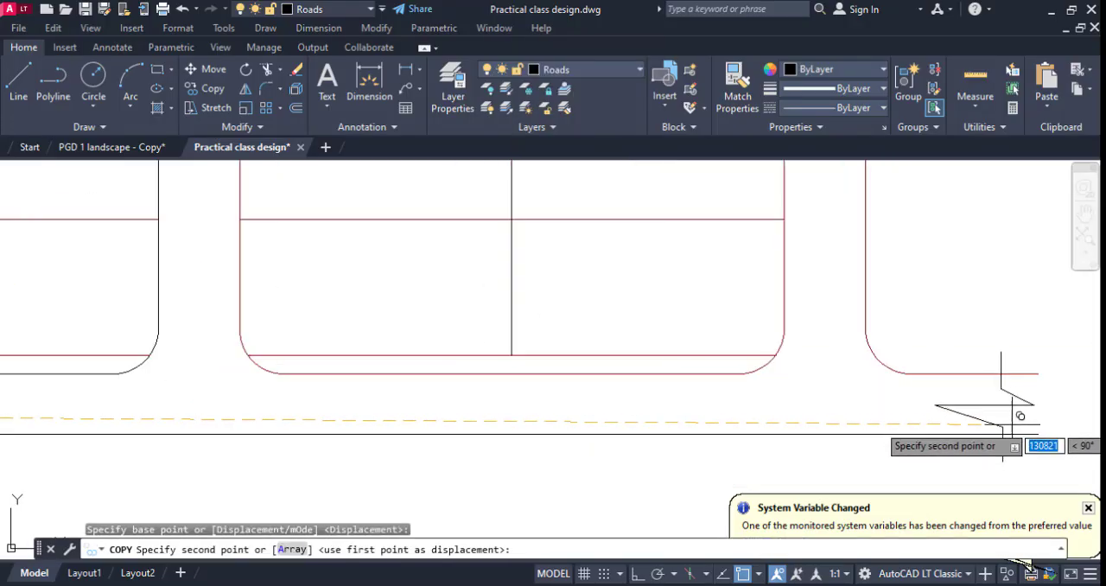
left_click(1017, 419)
scroll(957, 475, "down", 6)
scroll(978, 309, "up", 5)
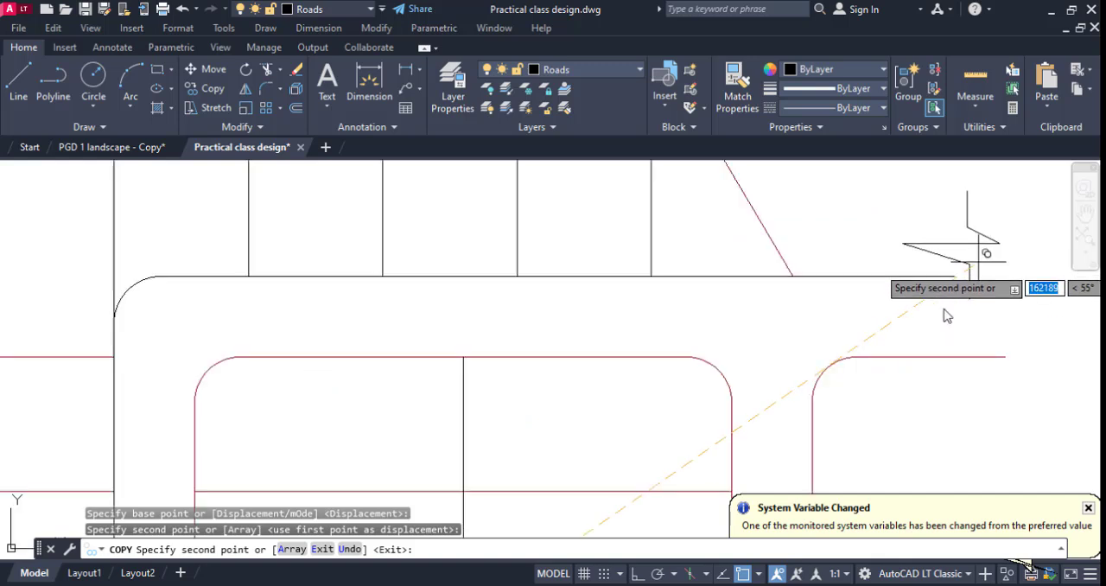
left_click(901, 332)
scroll(901, 332, "down", 6)
key("Escape")
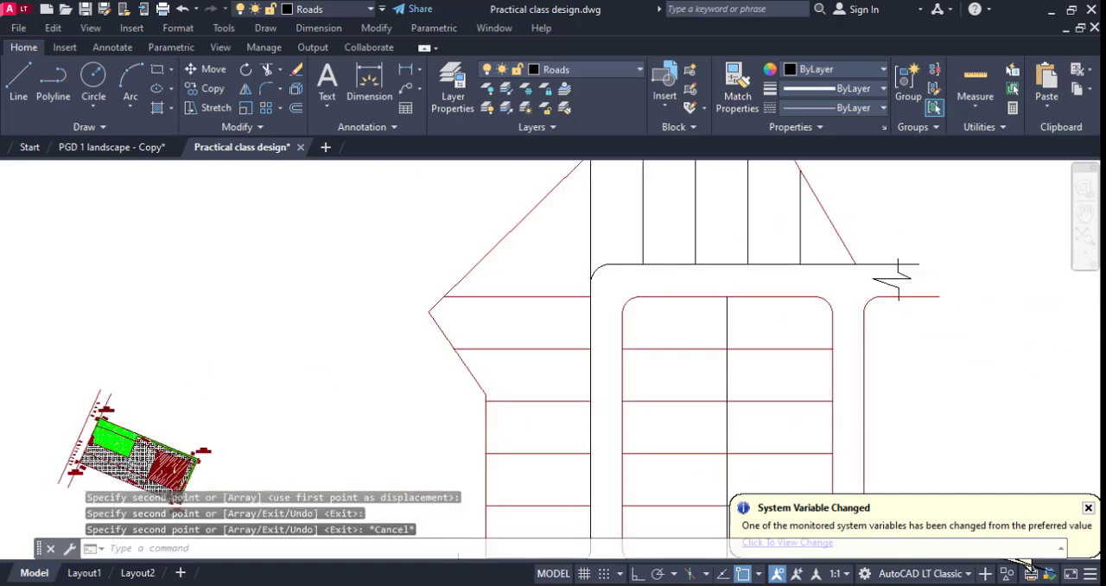
mouse_move(845, 330)
middle_mouse_down()
mouse_move(679, 363)
mouse_move(616, 360)
middle_mouse_up()
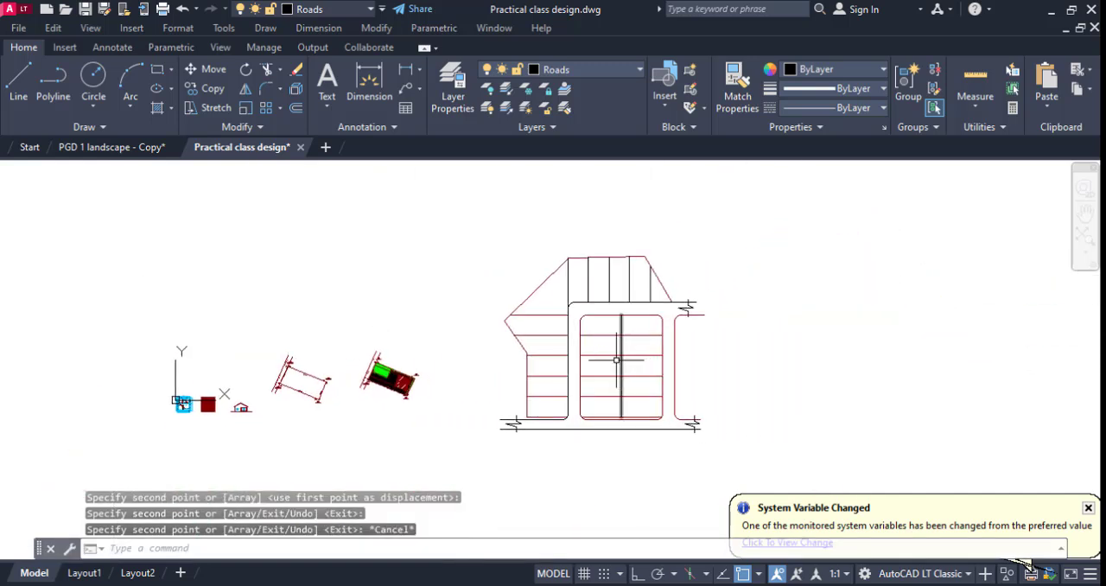
scroll(464, 167, "up", 2)
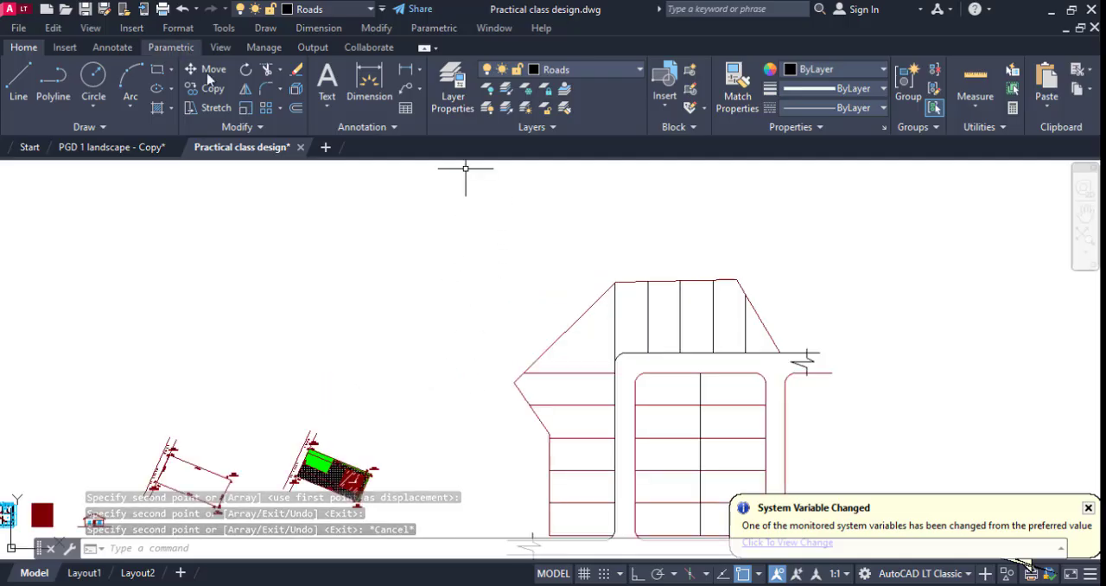
Add multiline text reading 1 in the lowest plot of the left column, with a text height of 500.
left_click(331, 81)
scroll(390, 99, "down", 1)
middle_click_drag(575, 435, 519, 293)
scroll(523, 363, "up", 3)
left_click(543, 369)
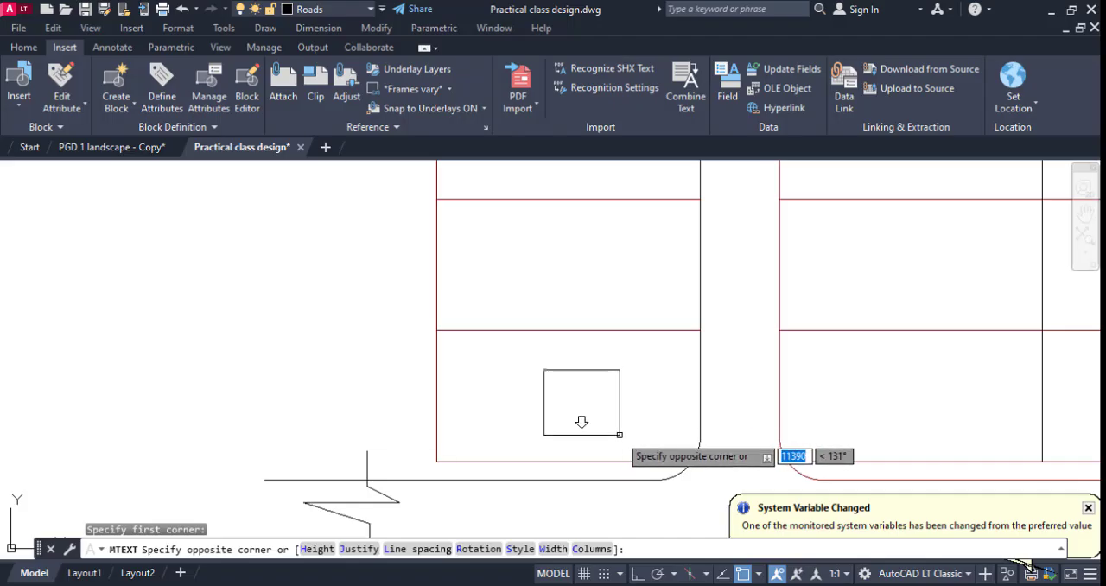
left_click(562, 403)
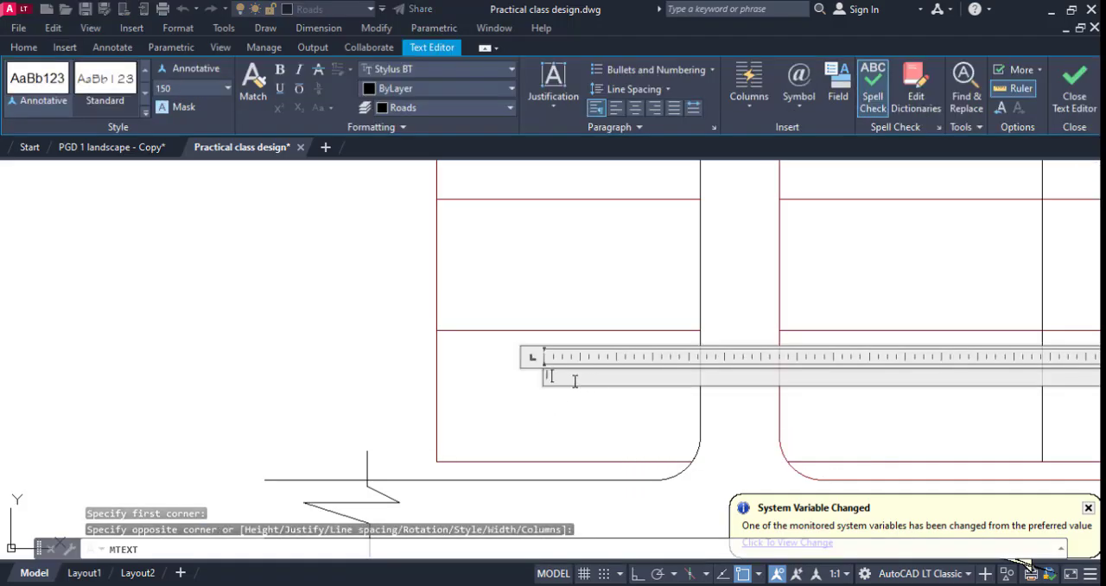
left_click(200, 88)
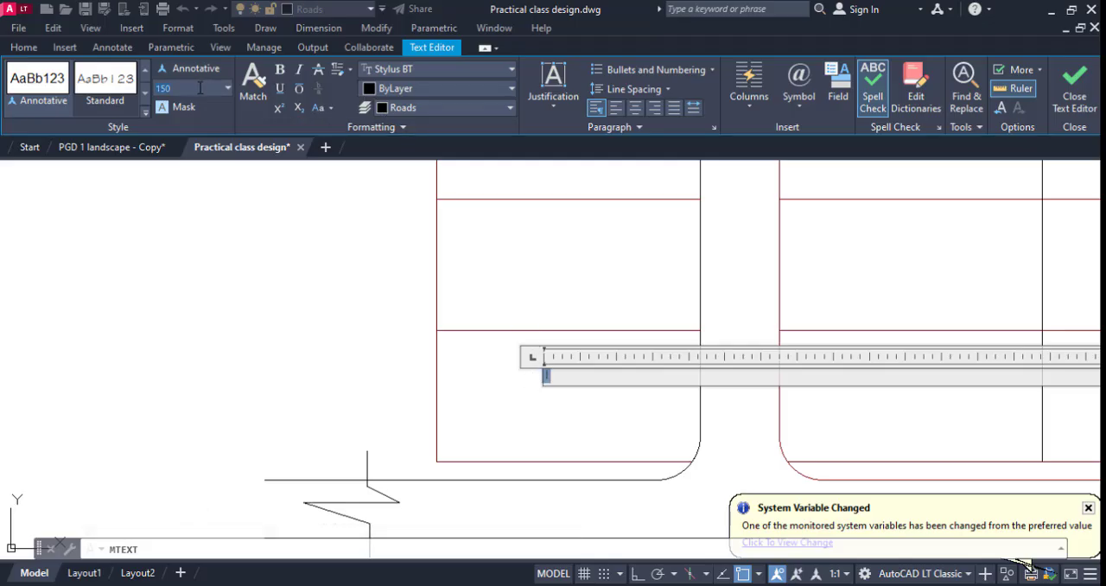
key("Return")
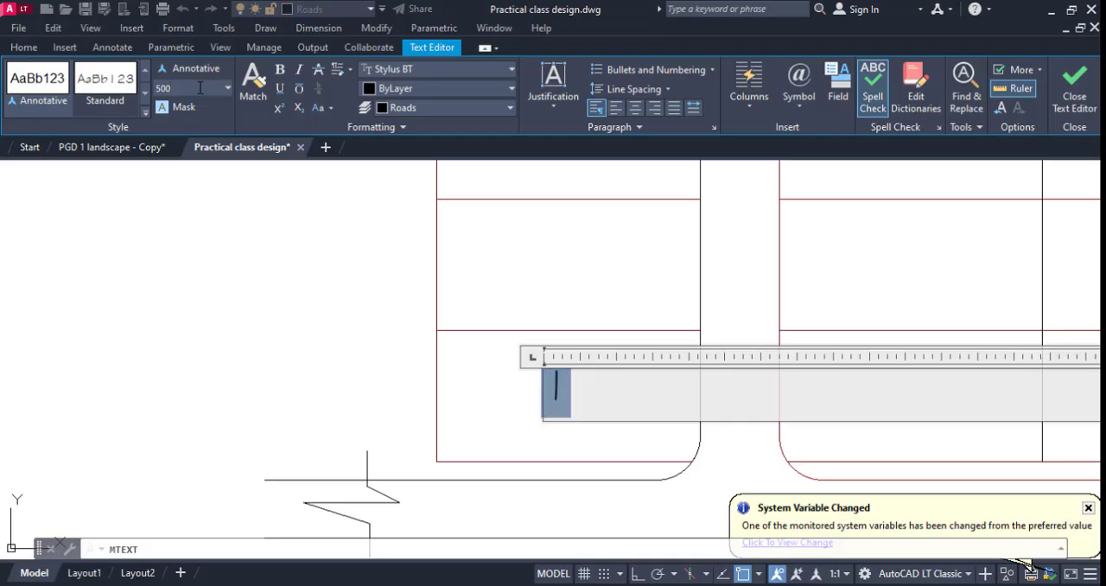
left_click(548, 438)
scroll(541, 367, "up", 4)
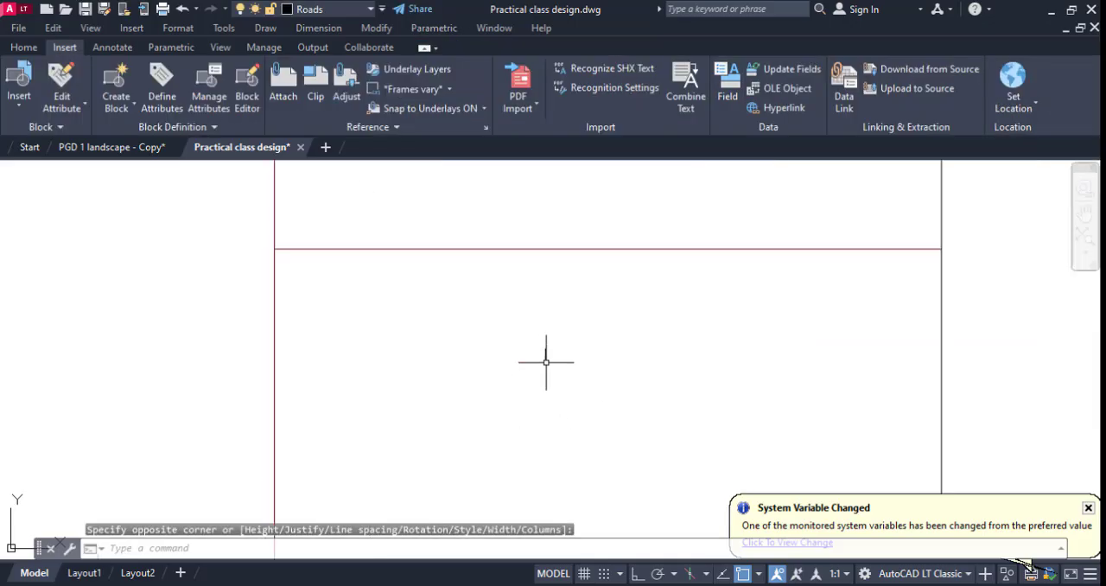
Set the text height of the plot number 1 to 3000.
double_click(552, 356)
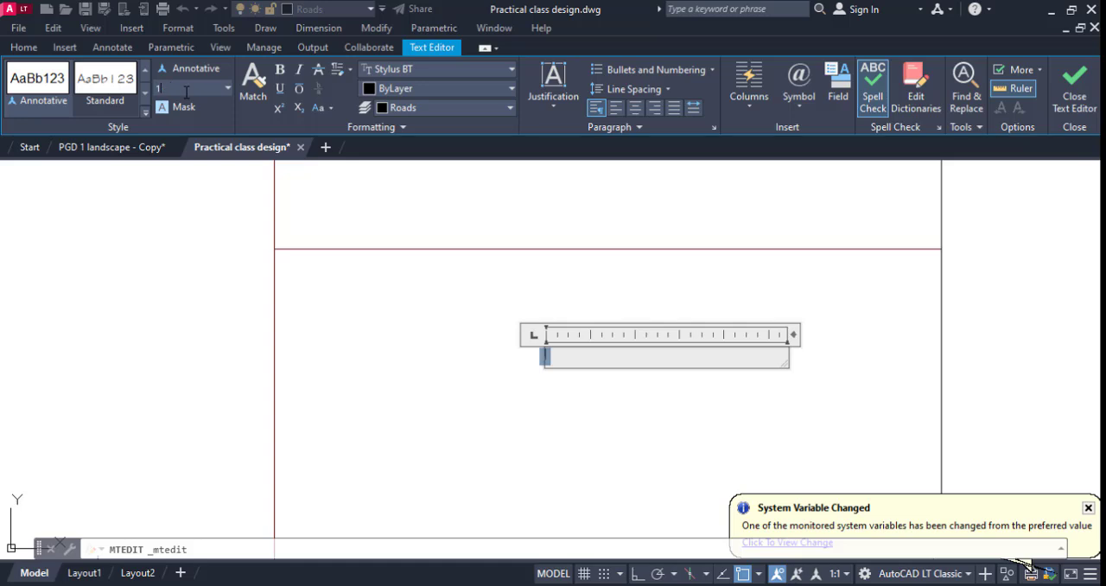
key("Return")
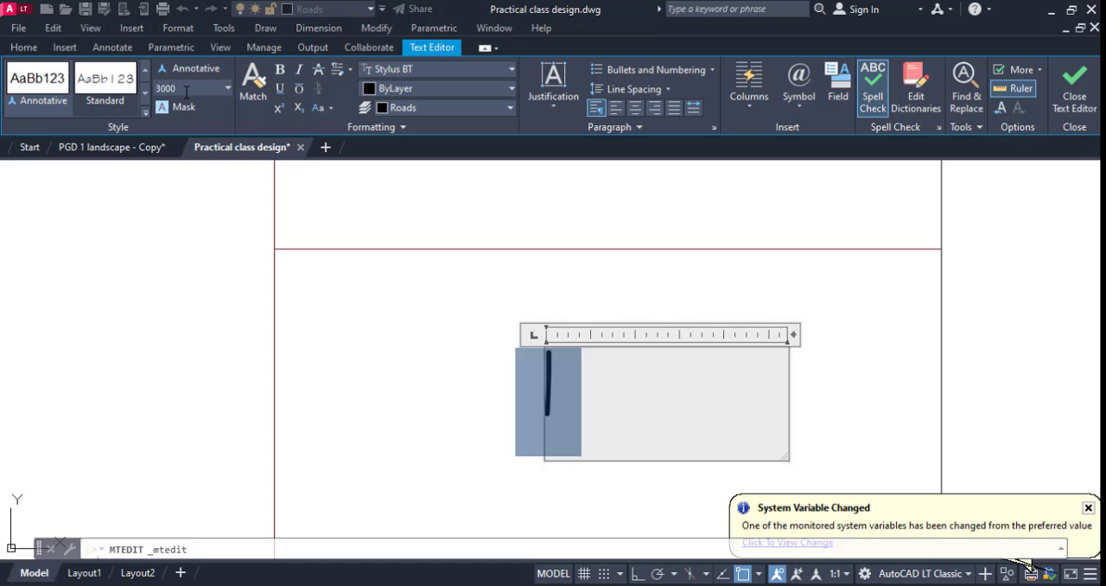
scroll(241, 160, "down", 2)
left_click(380, 328)
scroll(449, 341, "down", 6)
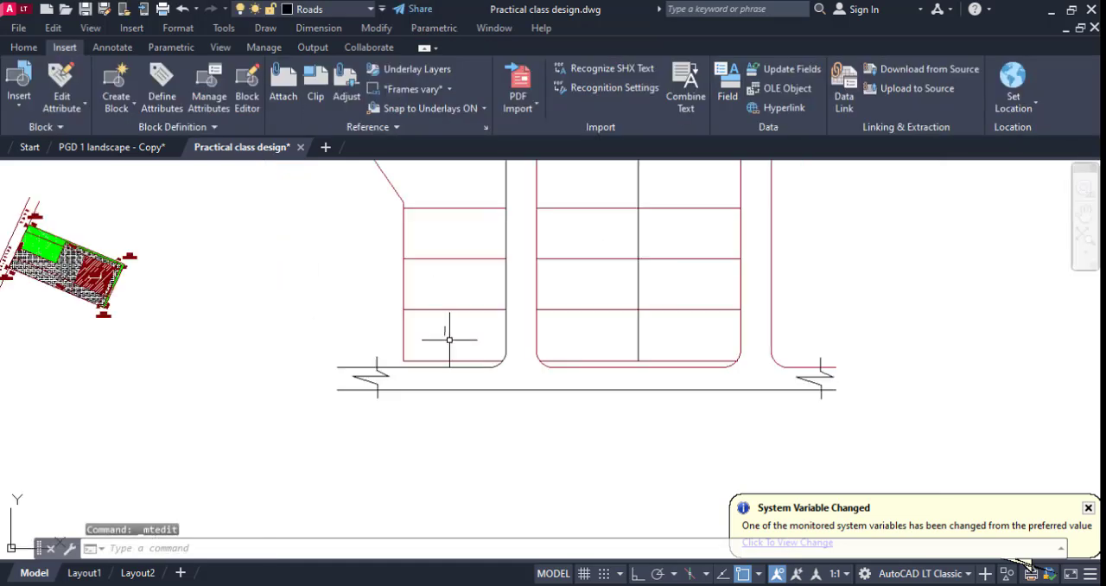
Copy the plot number 1 straight up into each of the five plots above it in the left column, with Ortho on.
scroll(442, 323, "up", 2)
left_click(442, 334)
right_click(417, 336)
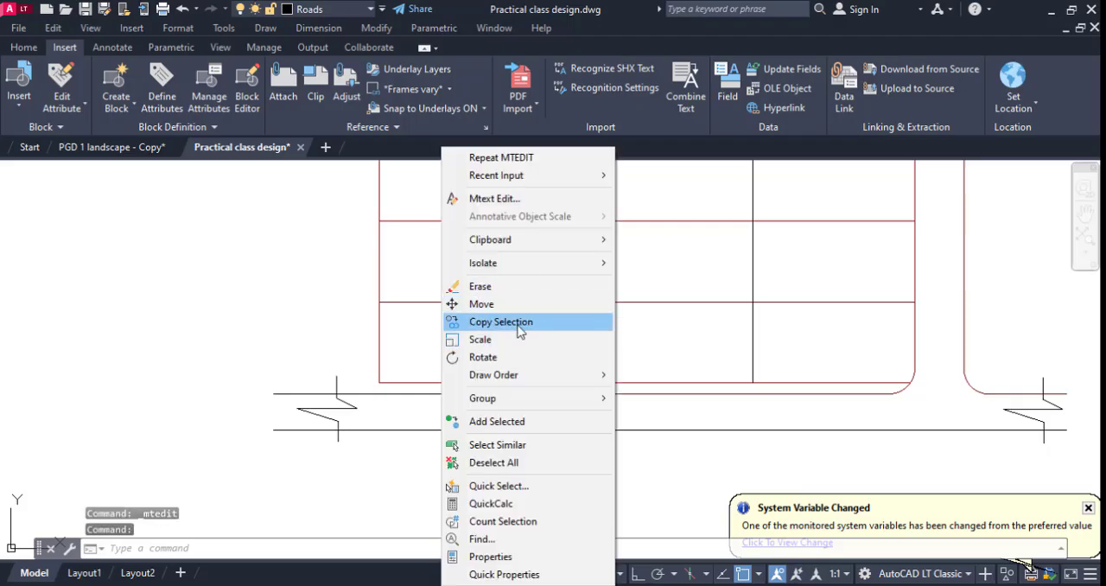
left_click(515, 321)
left_click(501, 342)
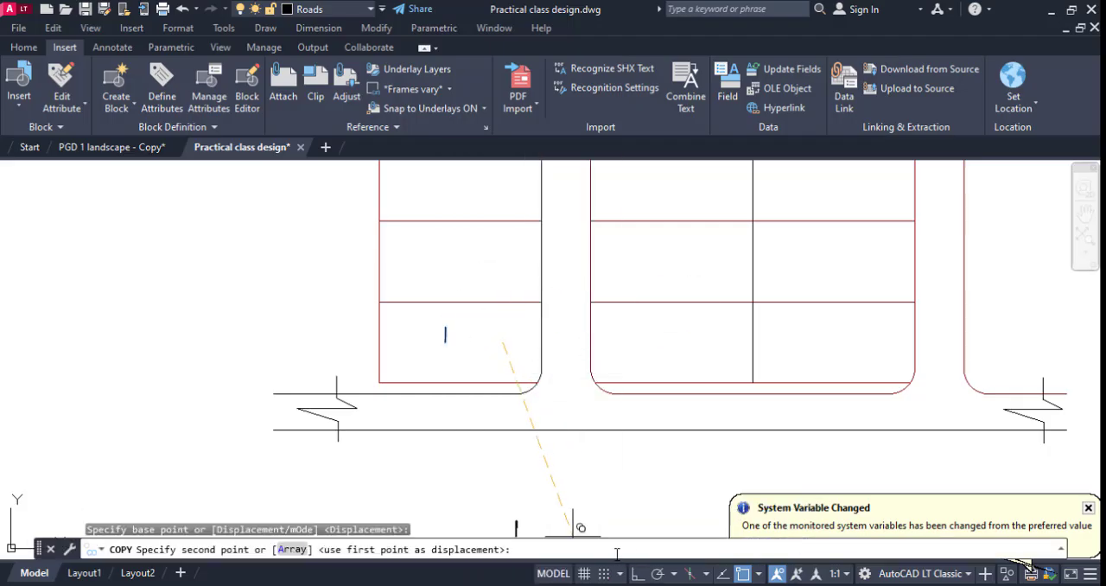
left_click(446, 257)
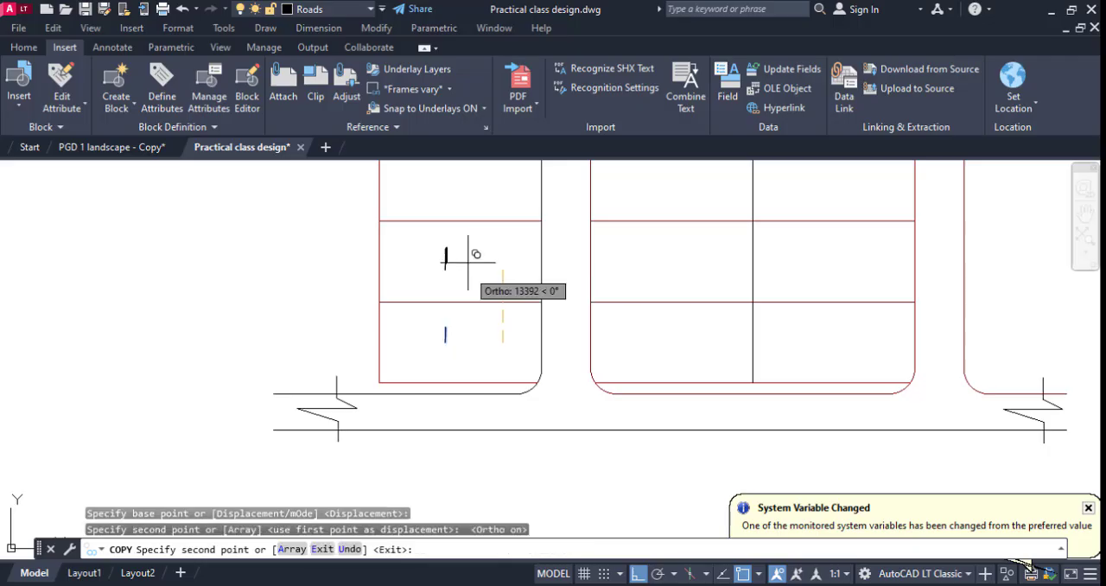
middle_click_drag(451, 263, 482, 380)
scroll(490, 364, "up", 2)
left_click(493, 305)
scroll(494, 305, "down", 4)
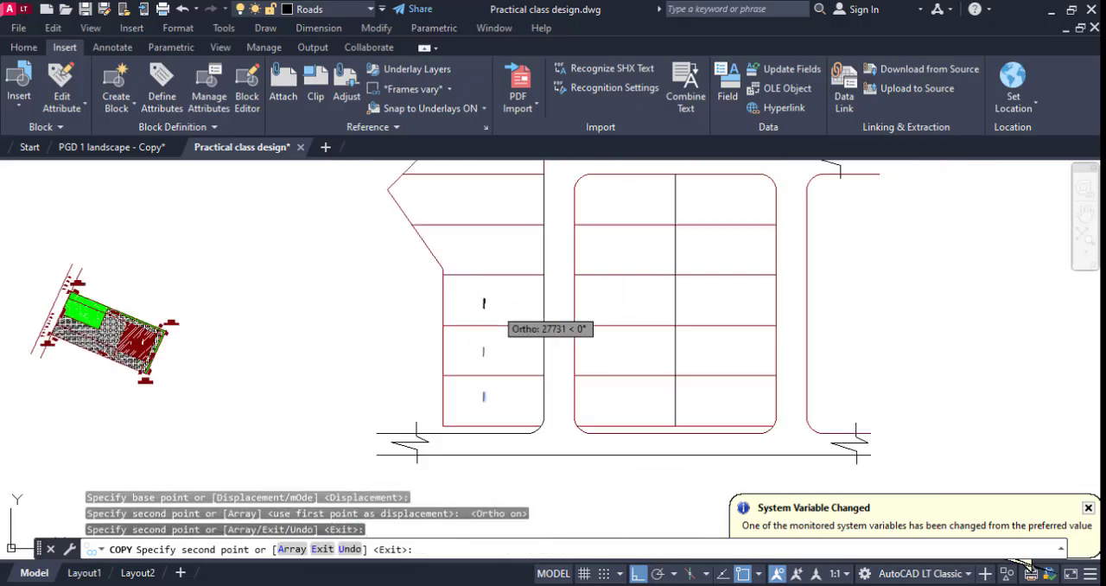
scroll(495, 238, "up", 4)
left_click(490, 269)
scroll(491, 269, "down", 4)
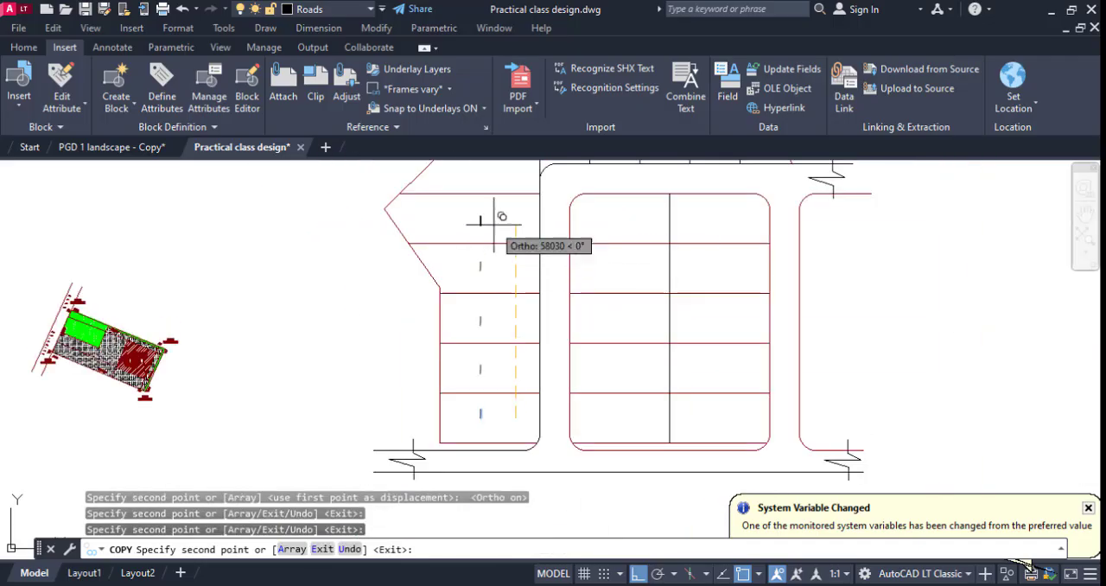
left_click(494, 225)
middle_click_drag(493, 233, 496, 348)
key("Escape")
Change the copied numbers in the second and third plots from the bottom of the left column to 2 and 3.
scroll(497, 278, "down", 4)
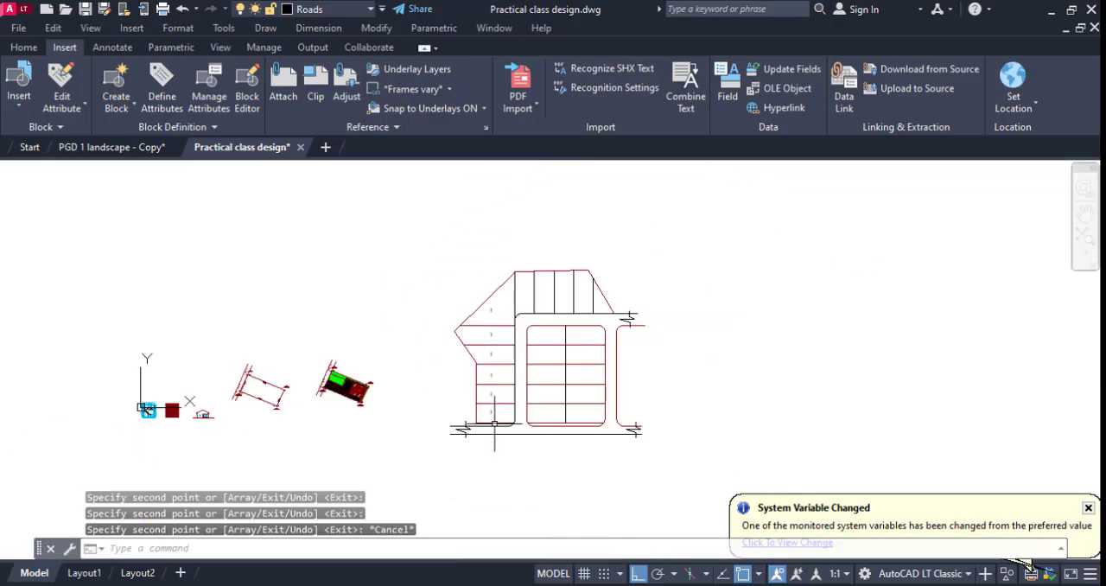
scroll(483, 313, "up", 5)
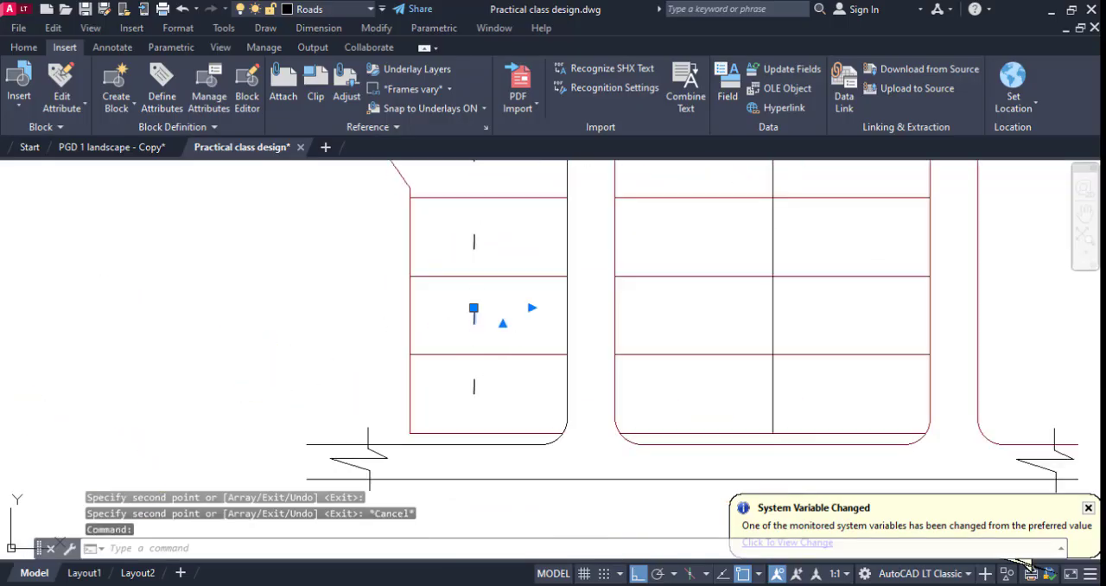
double_click(474, 315)
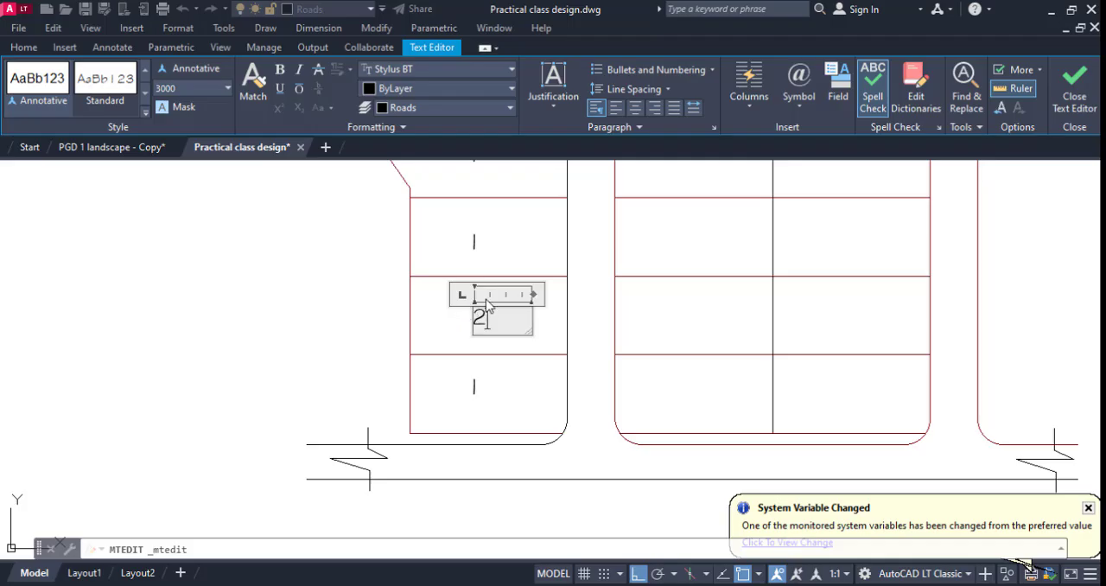
left_click(499, 253)
left_click(472, 240)
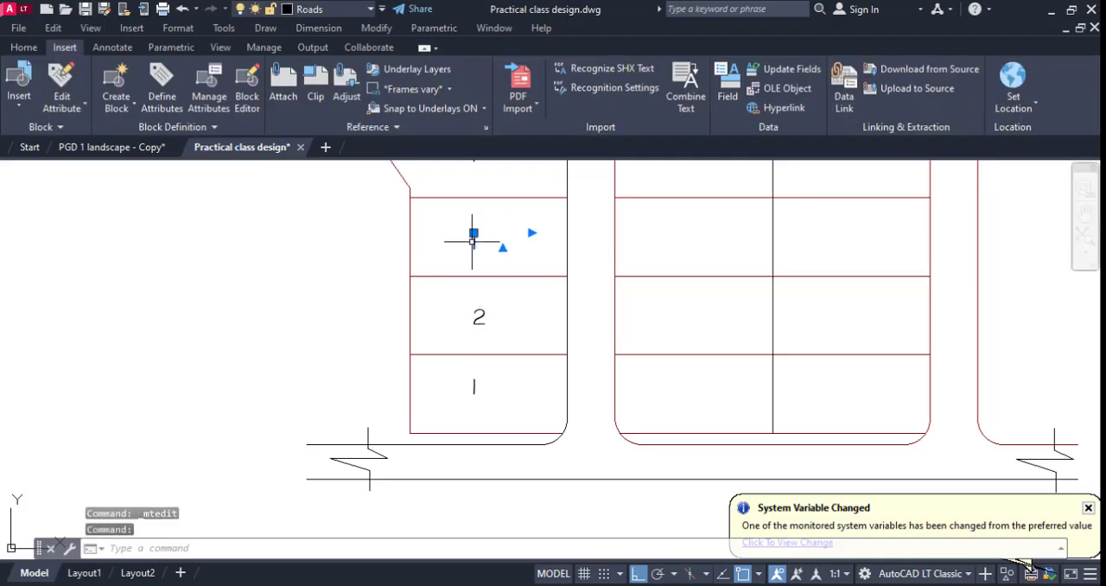
double_click(472, 239)
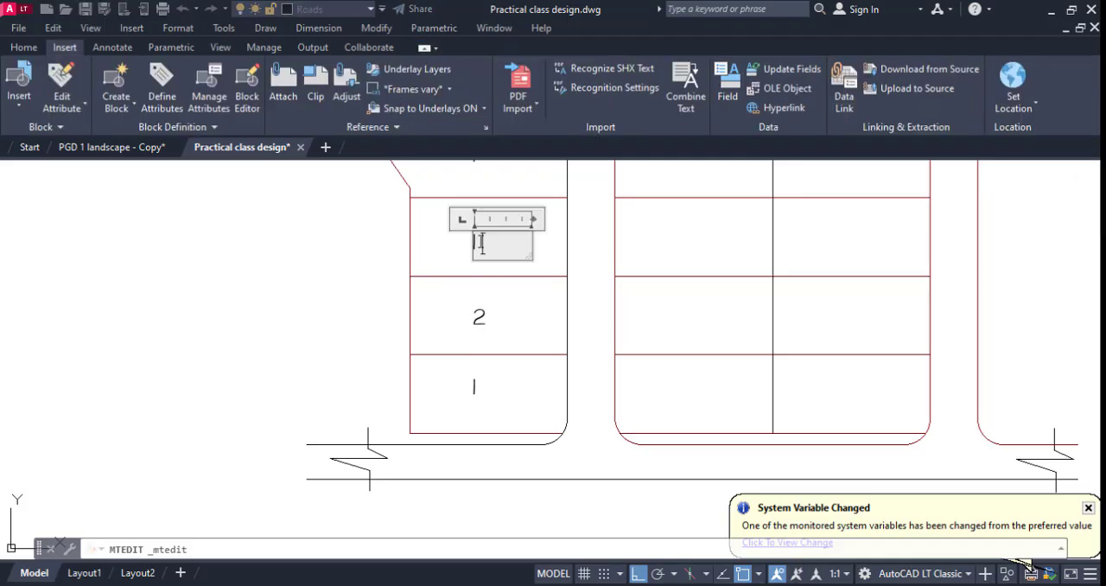
left_click(497, 287)
Change the copied numbers in the fourth and fifth plots from the bottom of the left column to 4 and 5.
scroll(496, 292, "down", 5)
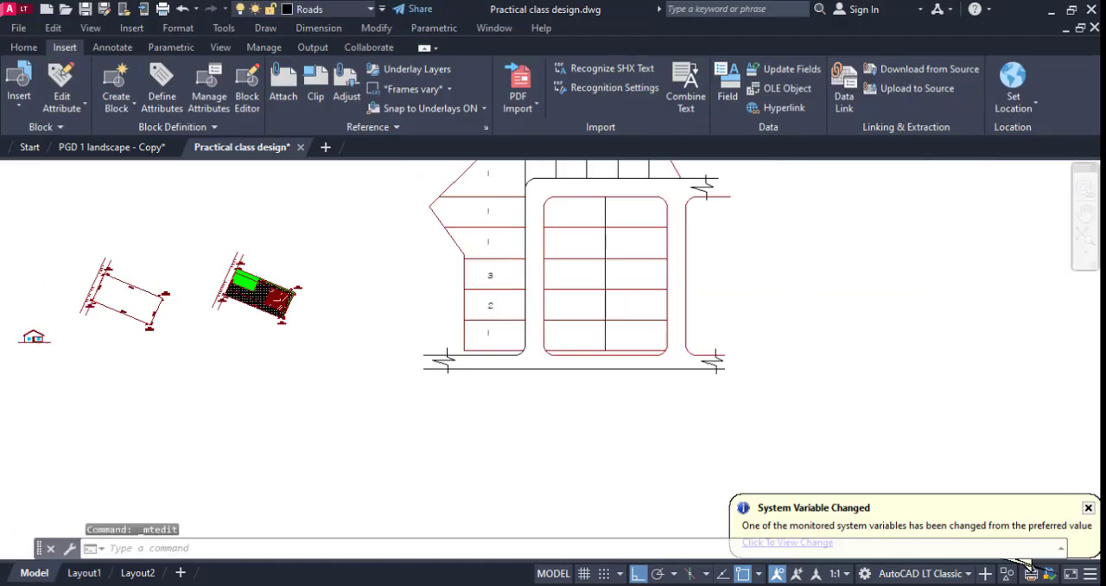
scroll(496, 248, "up", 5)
double_click(448, 258)
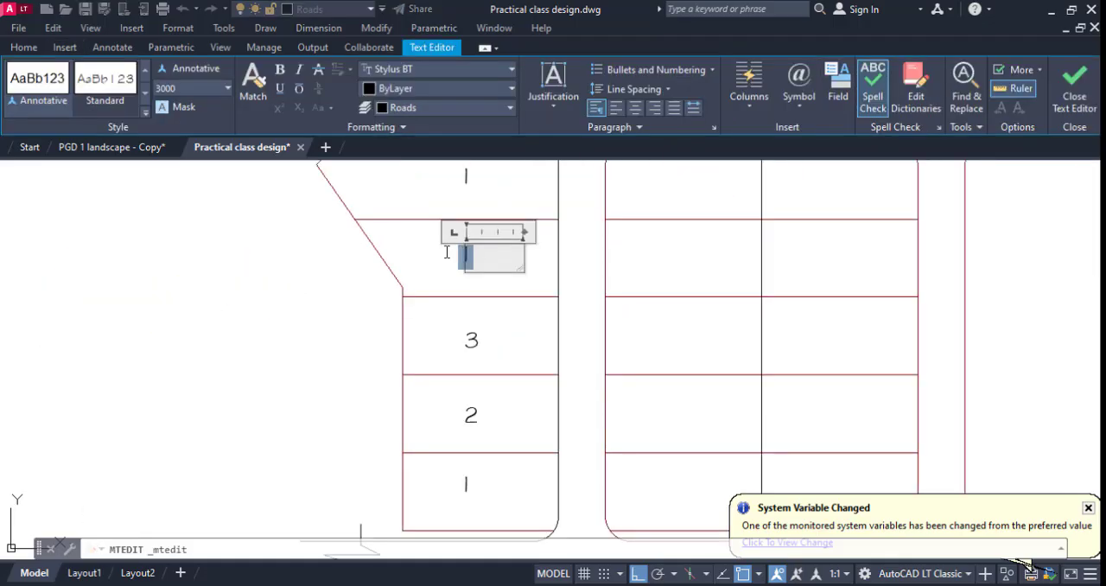
left_click(497, 318)
scroll(497, 318, "down", 5)
scroll(488, 268, "up", 5)
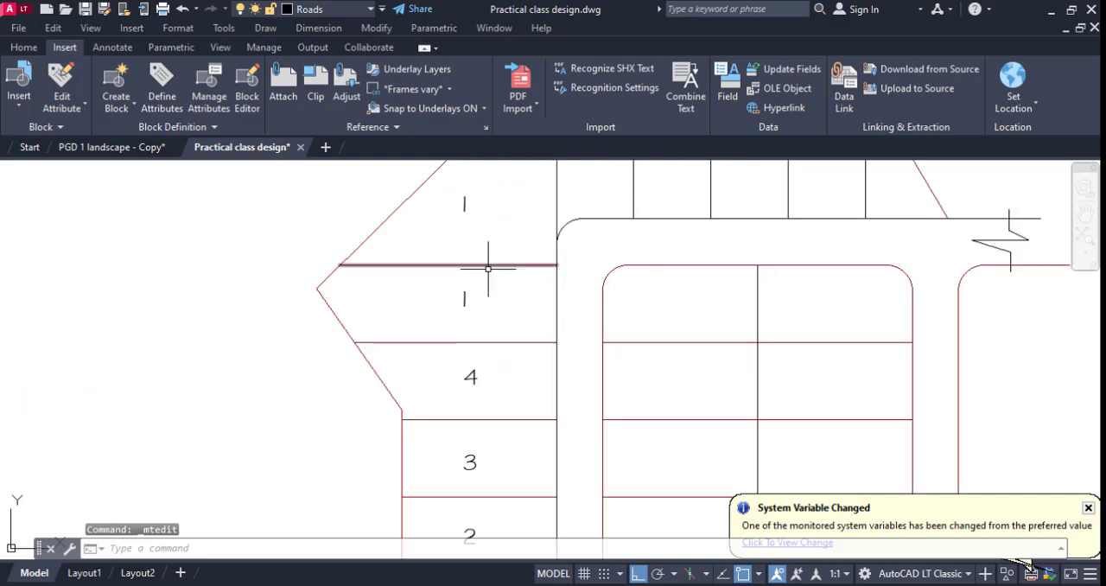
left_click(464, 297)
left_click(458, 298)
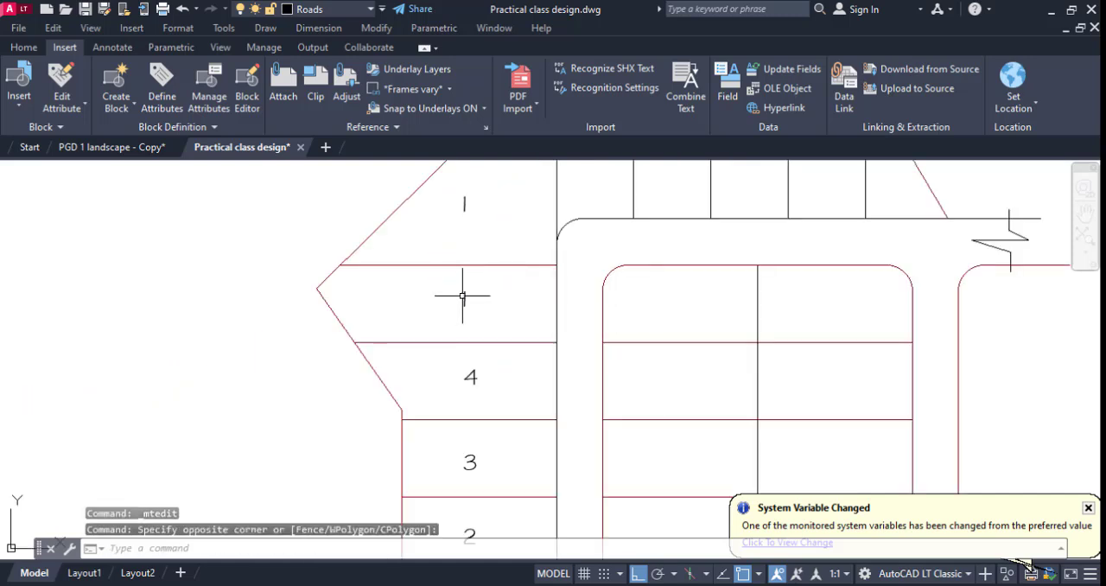
left_click(464, 296)
double_click(464, 298)
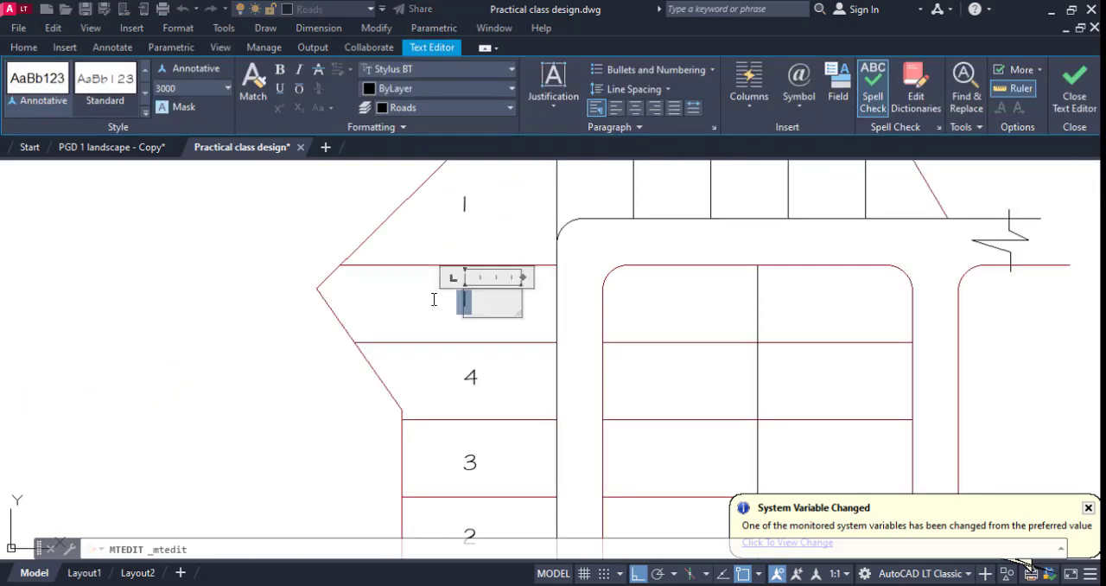
left_click(497, 343)
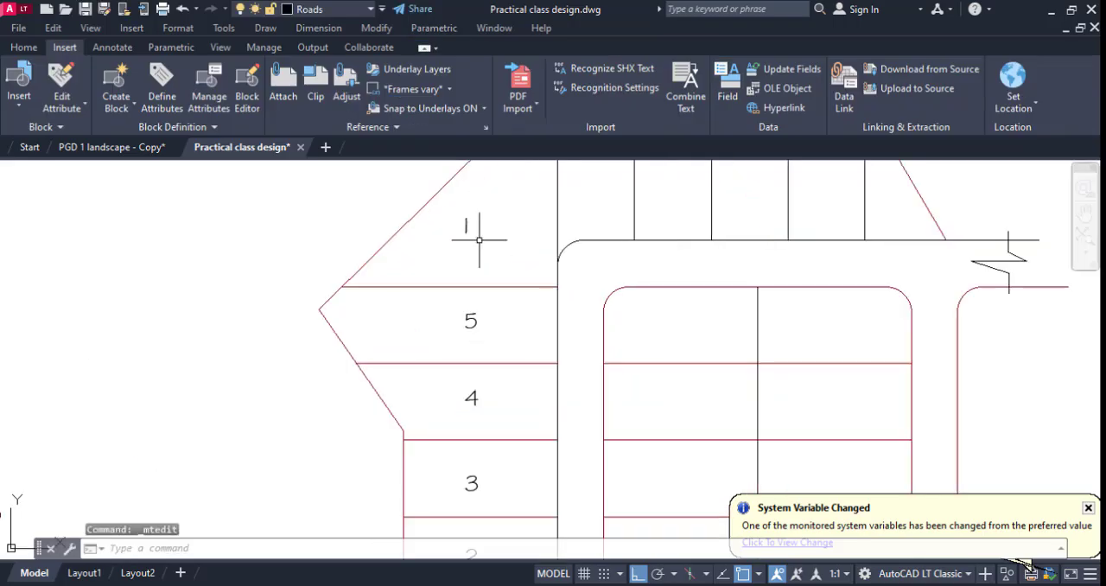
Replace the number in the large sloping plot above plot 5 with the text Park.
left_click(466, 226)
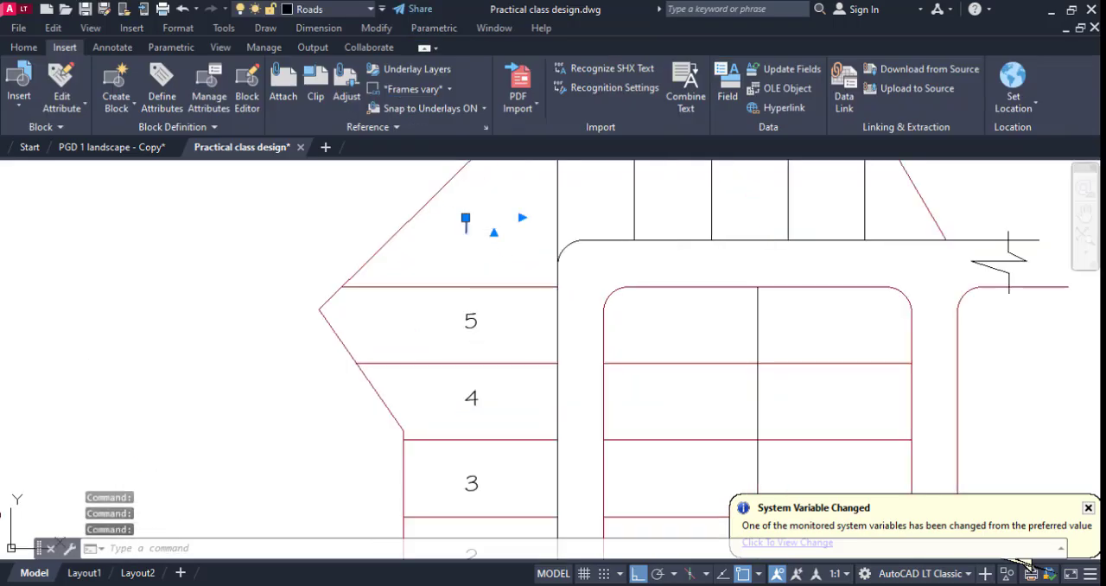
double_click(464, 226)
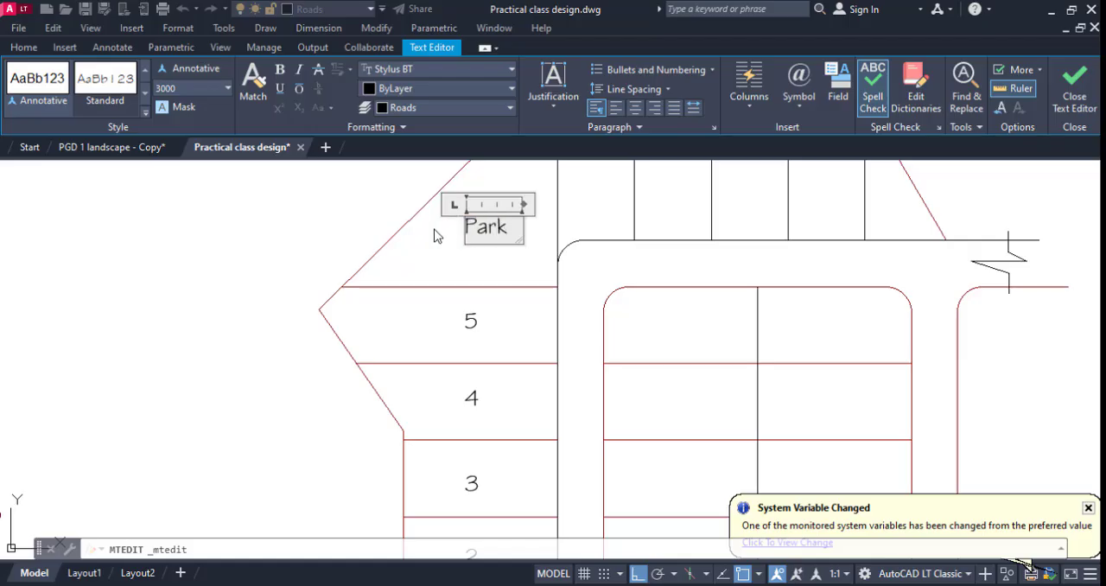
left_click(477, 282)
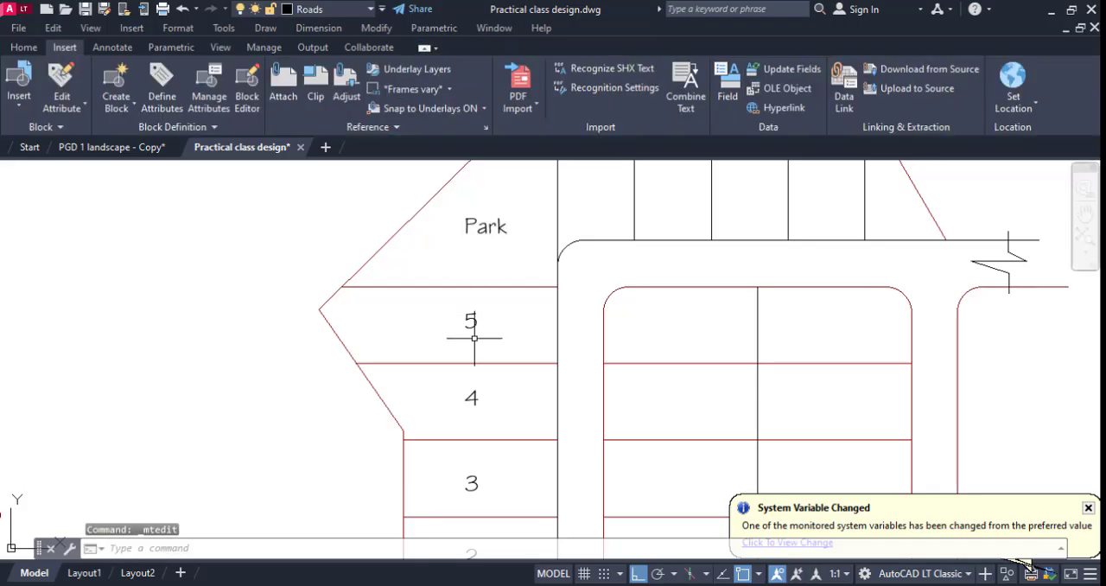
Copy the plot numbers 1 to 5 from the left column horizontally into both columns of the middle block.
scroll(476, 336, "down", 4)
scroll(487, 446, "up", 5)
left_click(487, 446)
left_click(406, 419)
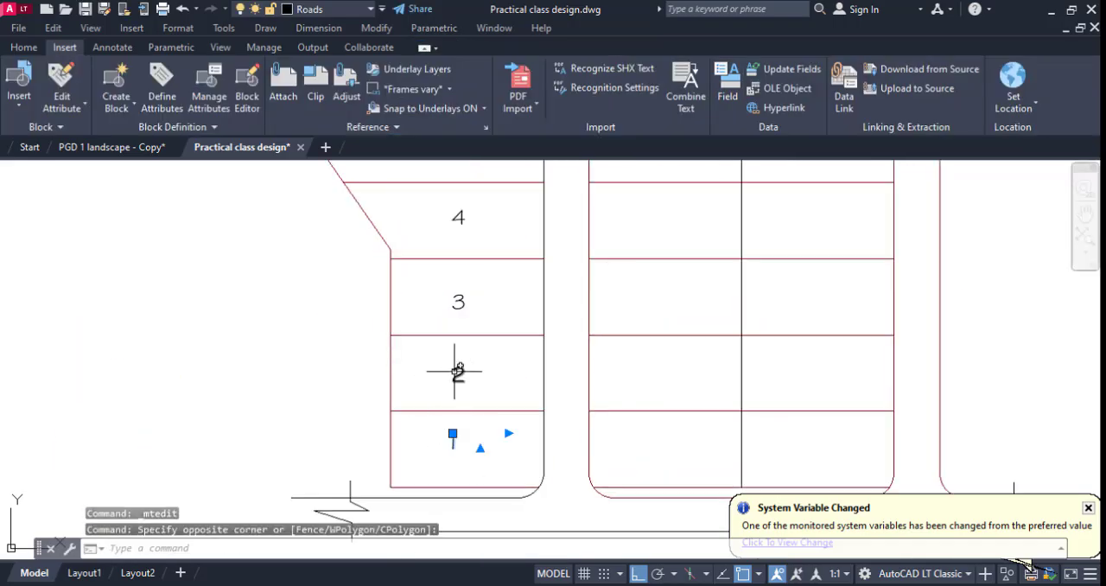
left_click(457, 373)
left_click(458, 300)
scroll(441, 244, "up", 2)
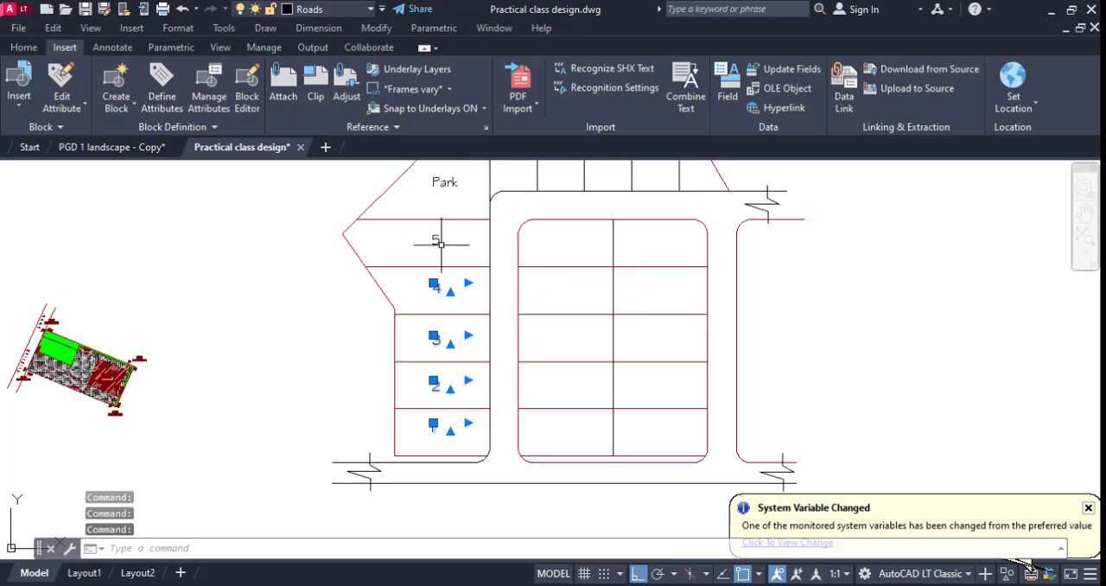
right_click(437, 244)
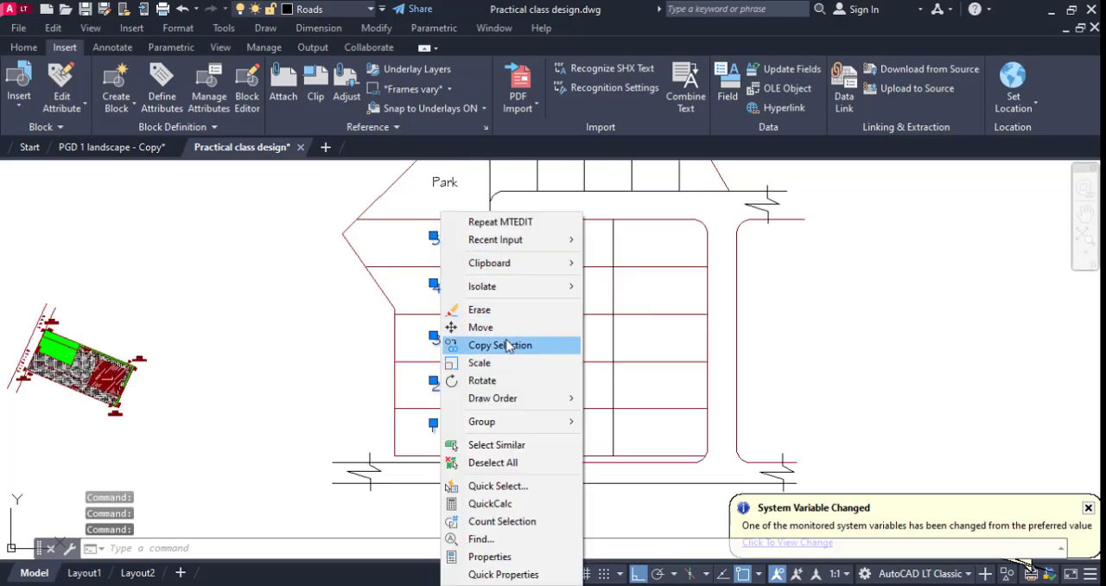
left_click(511, 344)
left_click(478, 342)
scroll(605, 350, "up", 4)
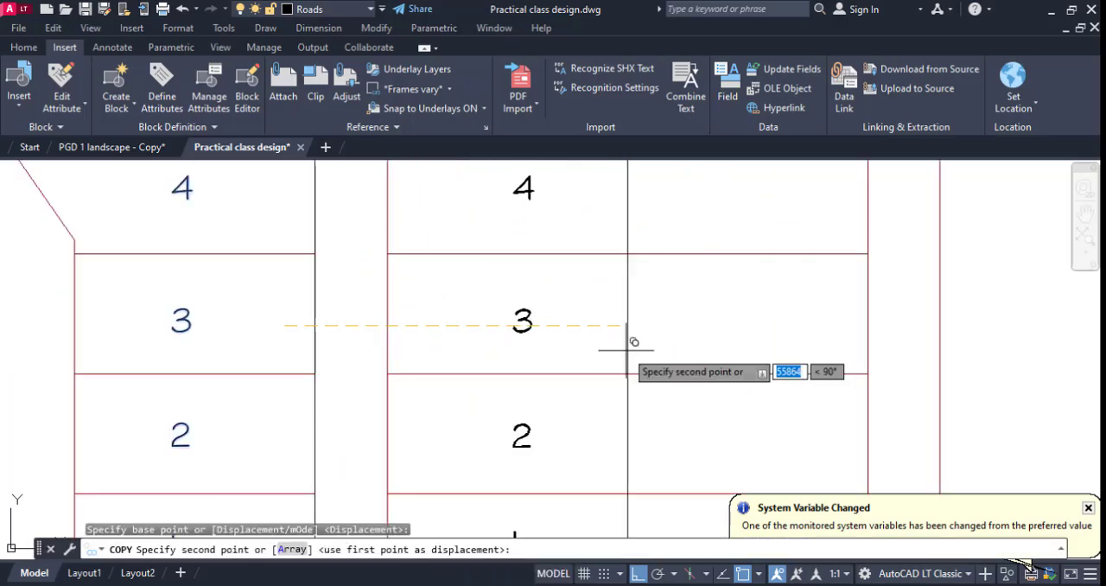
left_click(615, 350)
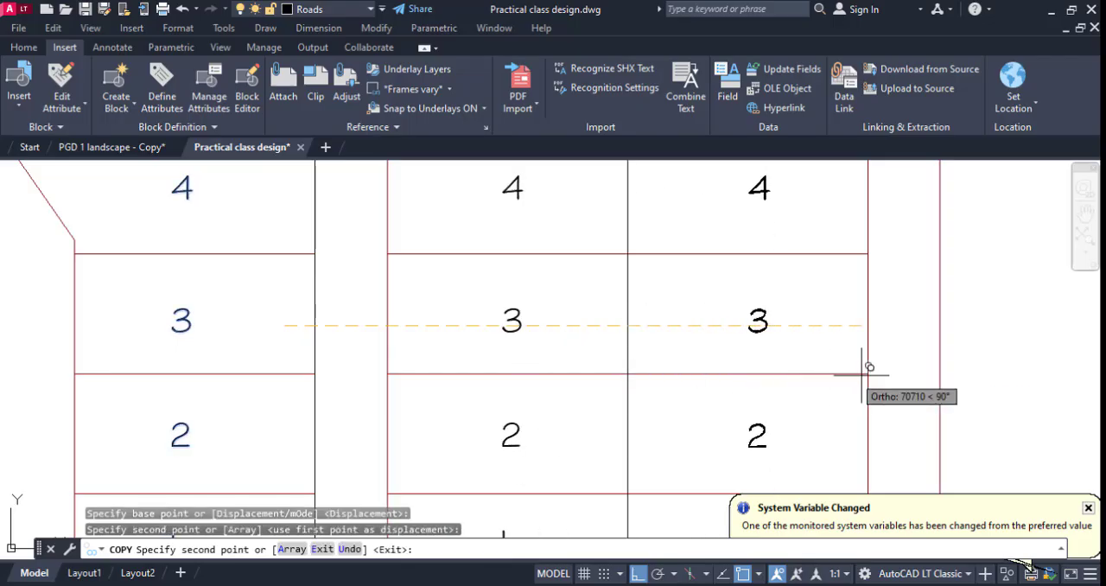
scroll(874, 356, "up", 2)
scroll(859, 371, "down", 8)
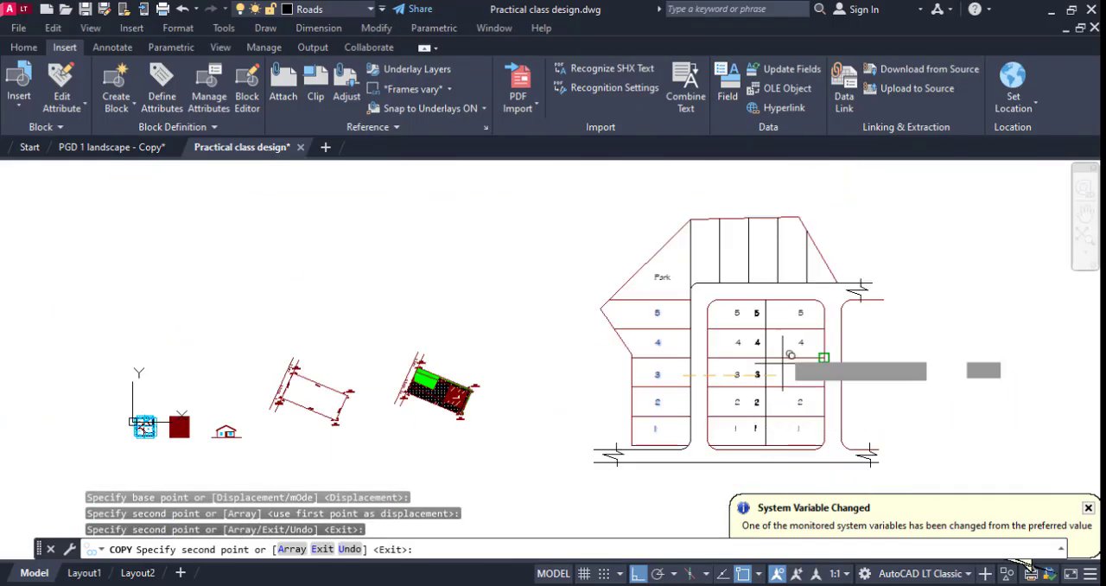
key("Escape")
scroll(737, 298, "up", 2)
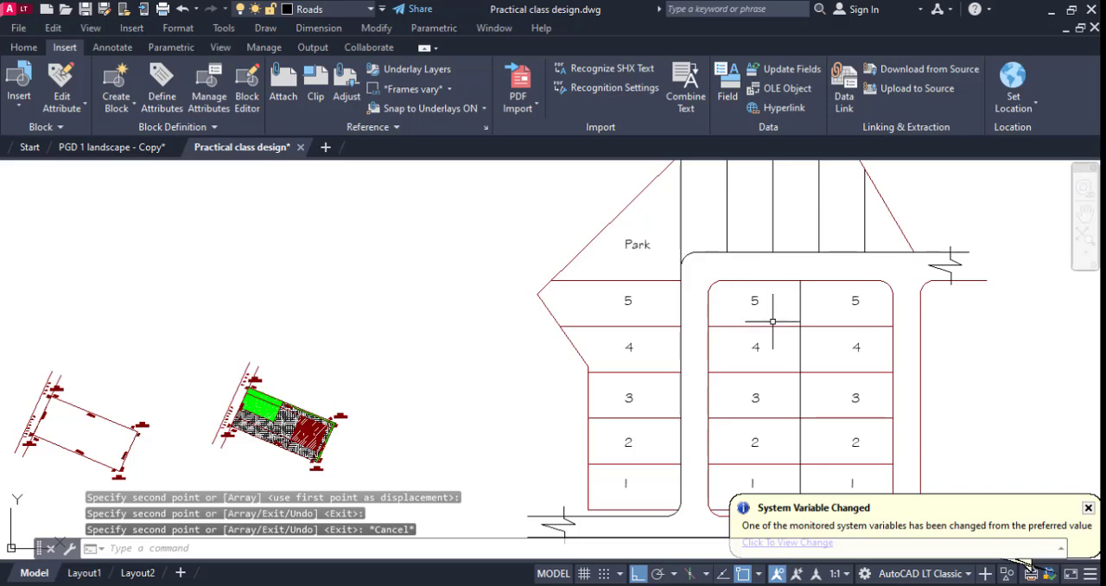
scroll(743, 311, "down", 2)
scroll(716, 267, "up", 4)
scroll(723, 267, "down", 4)
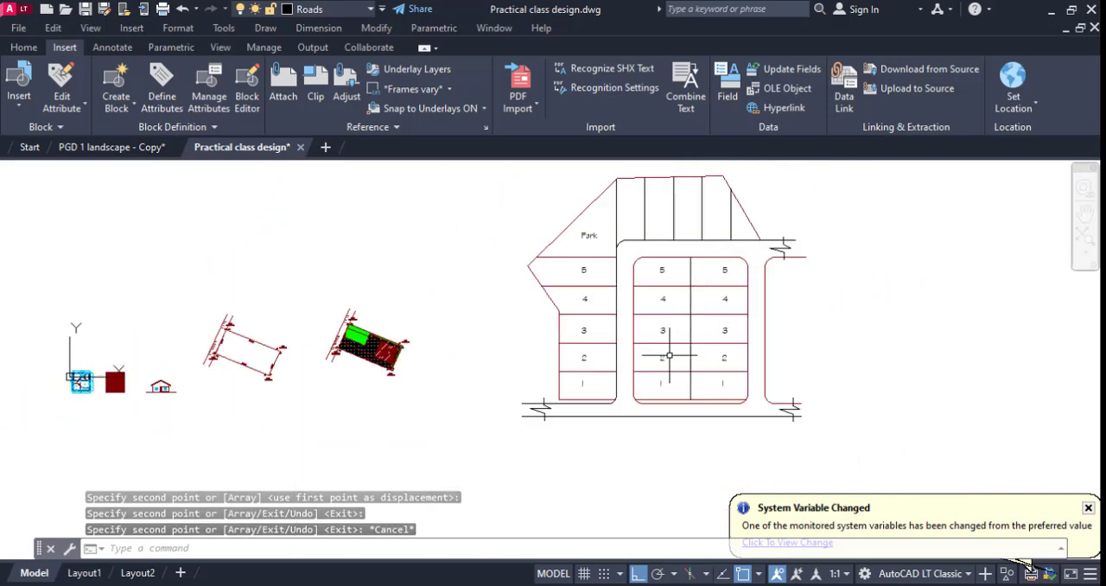
Copy the number 1 from the middle block's first column into the first of the vertical plots beside the park.
scroll(662, 373, "up", 4)
scroll(649, 202, "down", 4)
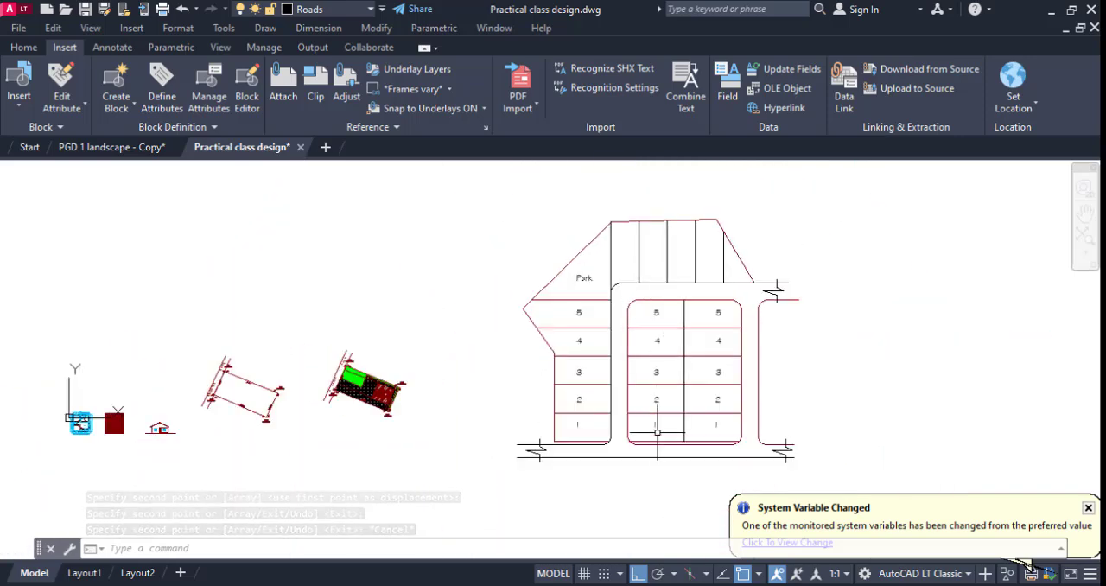
right_click(656, 432)
left_click(715, 327)
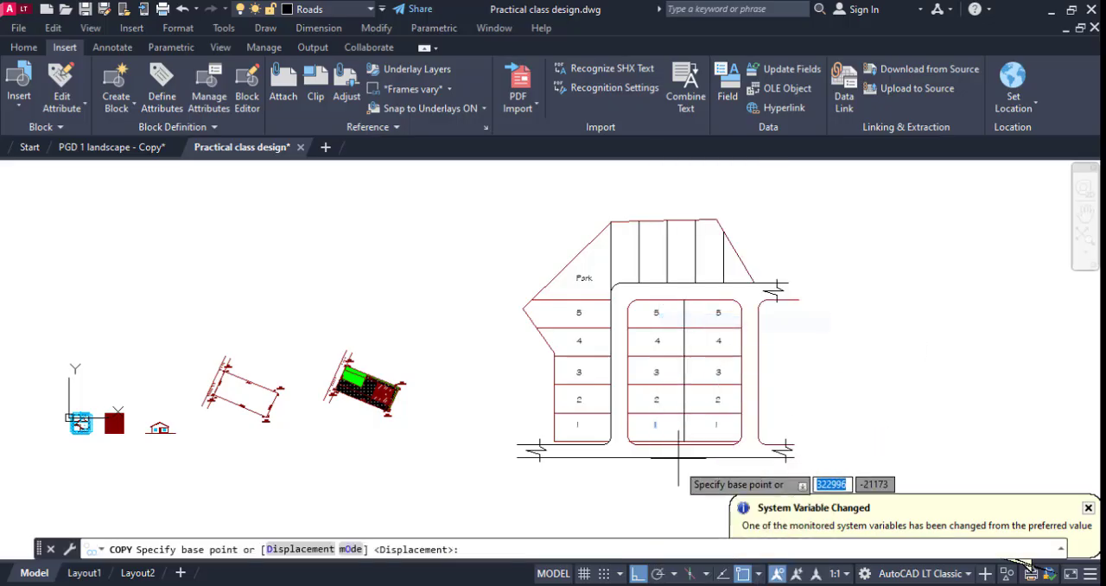
left_click(657, 416)
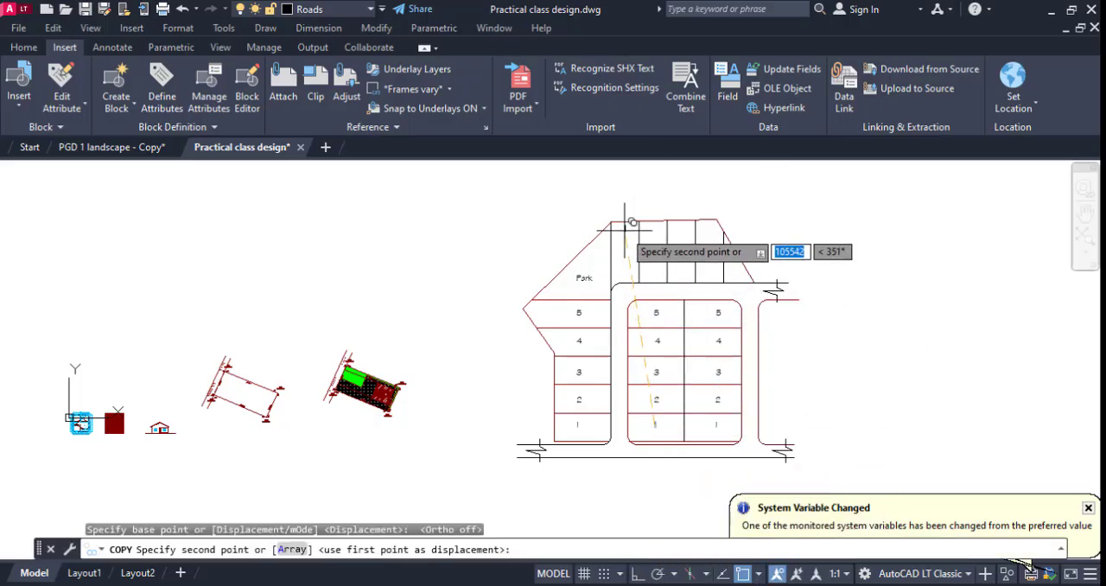
scroll(627, 237, "up", 4)
left_click(619, 273)
key("Escape")
scroll(636, 259, "down", 2)
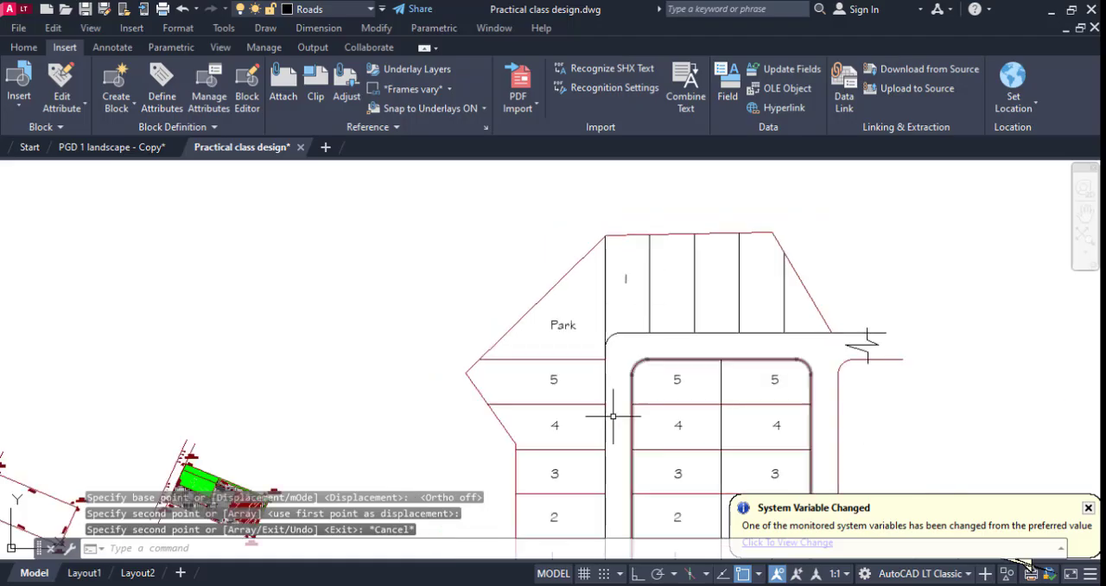
Copy the number 2 from the left column into the second vertical plot of the upper row.
left_click(553, 517)
key("space")
left_click(554, 520)
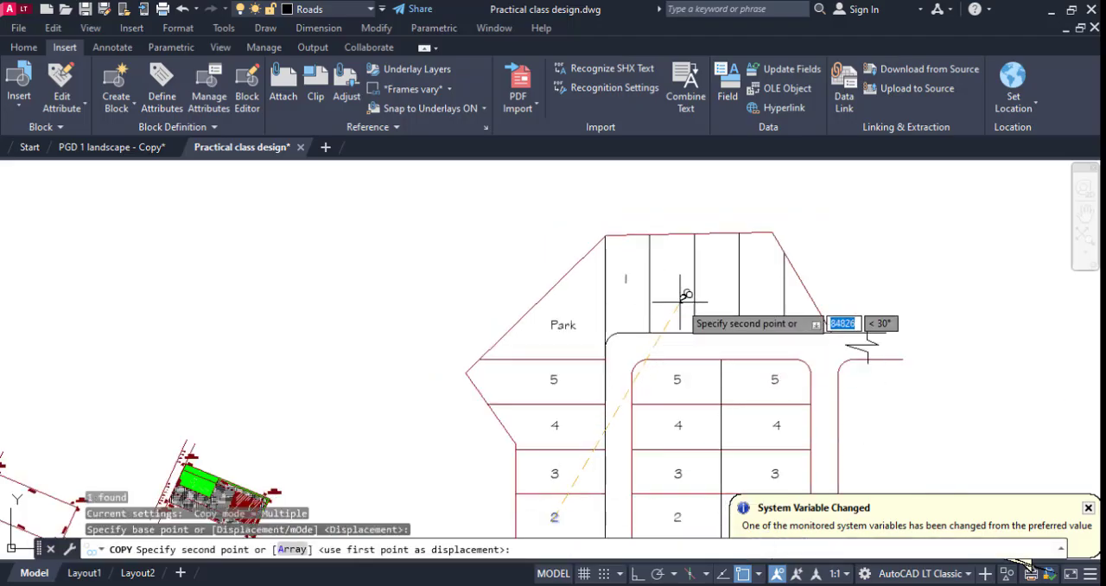
scroll(679, 275, "up", 2)
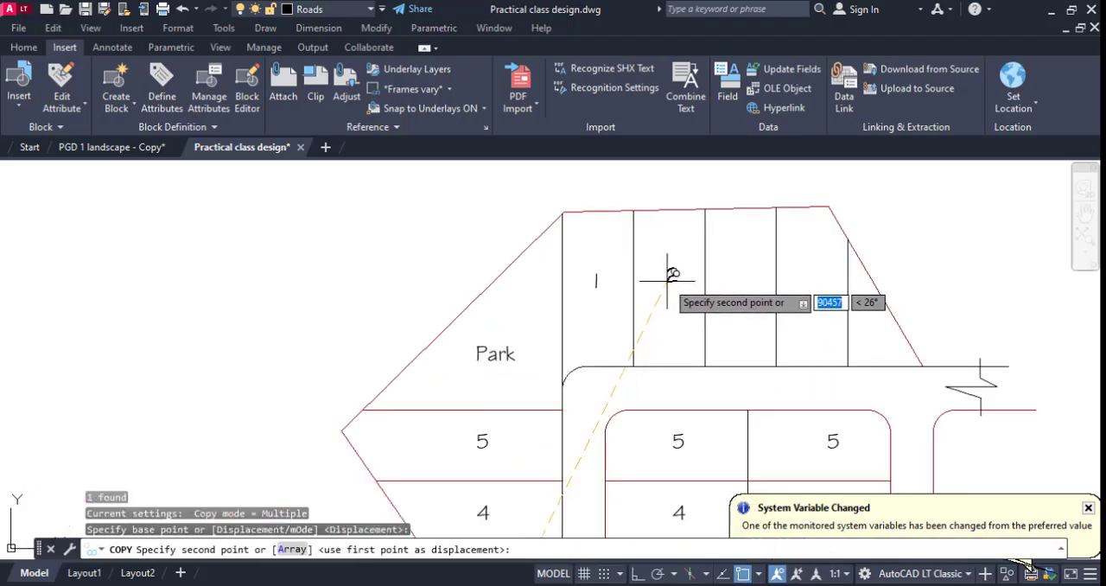
left_click(666, 274)
scroll(666, 275, "down", 4)
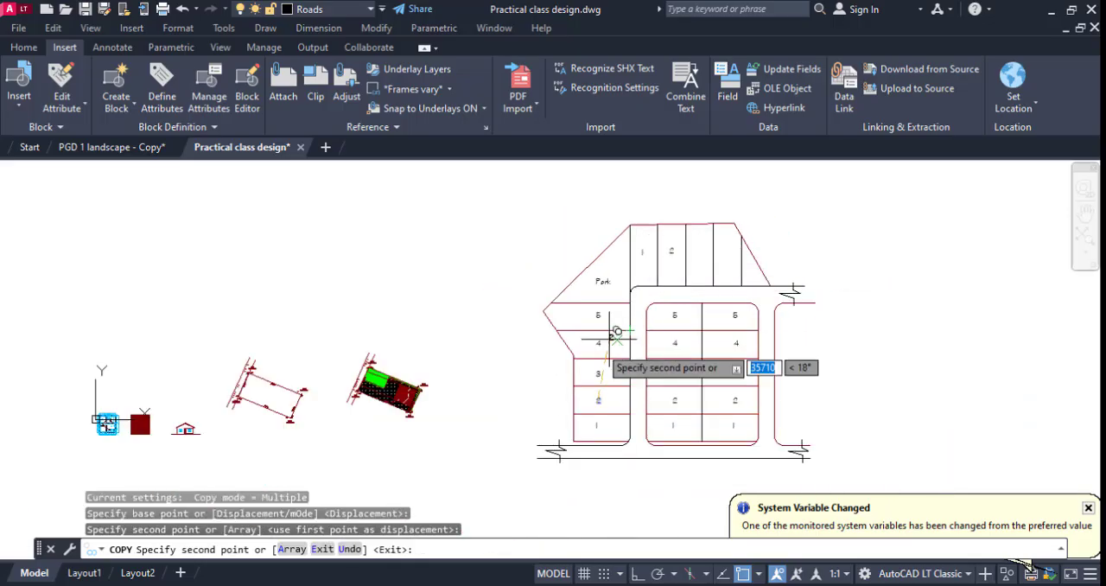
scroll(599, 354, "up", 2)
key("Escape")
scroll(599, 354, "down", 3)
scroll(671, 246, "up", 4)
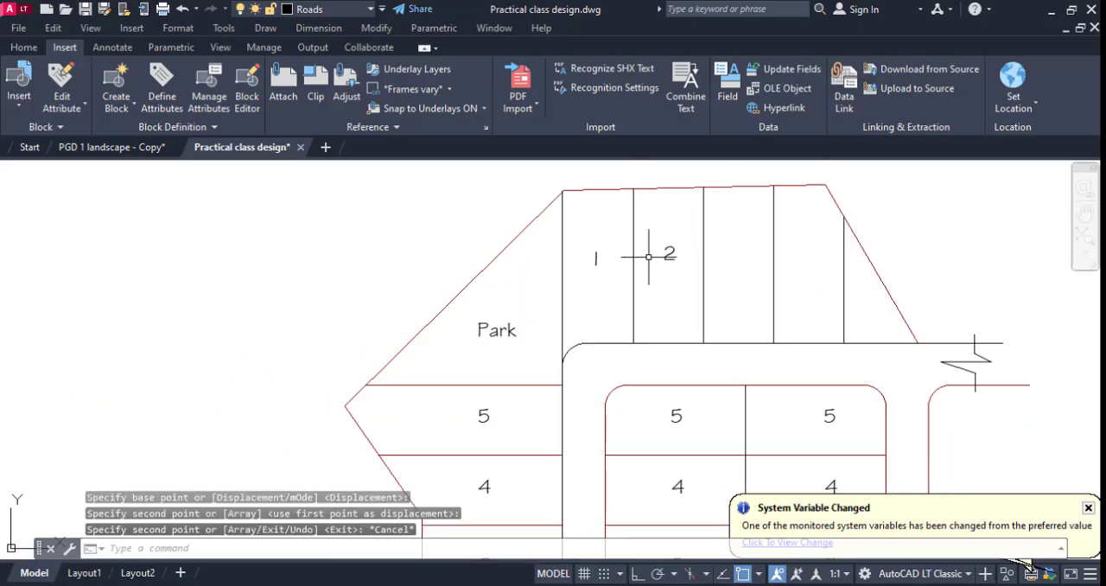
scroll(648, 257, "down", 3)
scroll(630, 250, "up", 3)
Change the number in the first plot of the upper row to 6 and erase the 2 beside it.
left_click(630, 270)
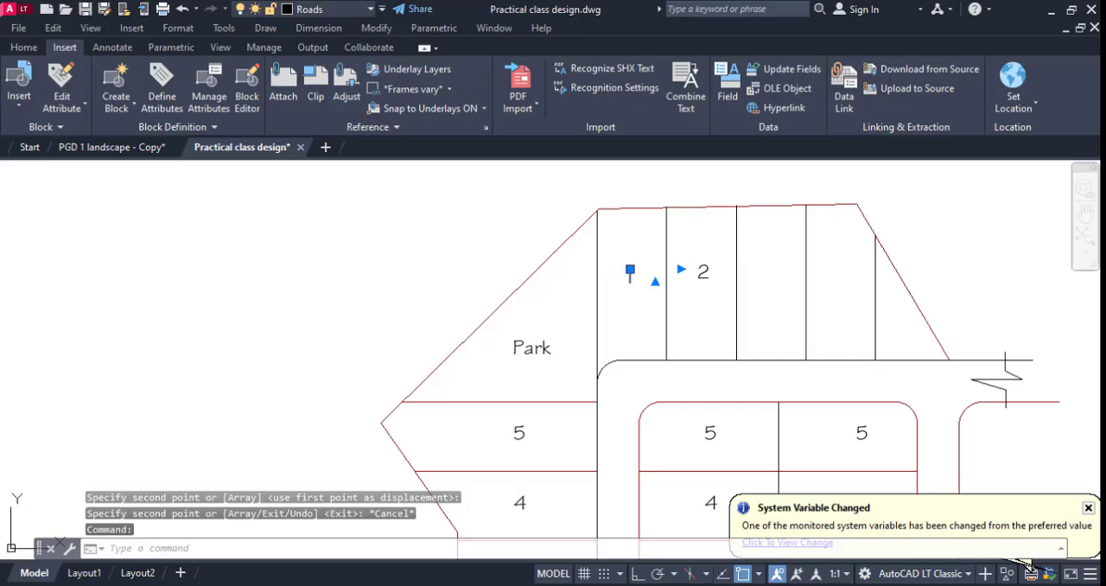
double_click(631, 275)
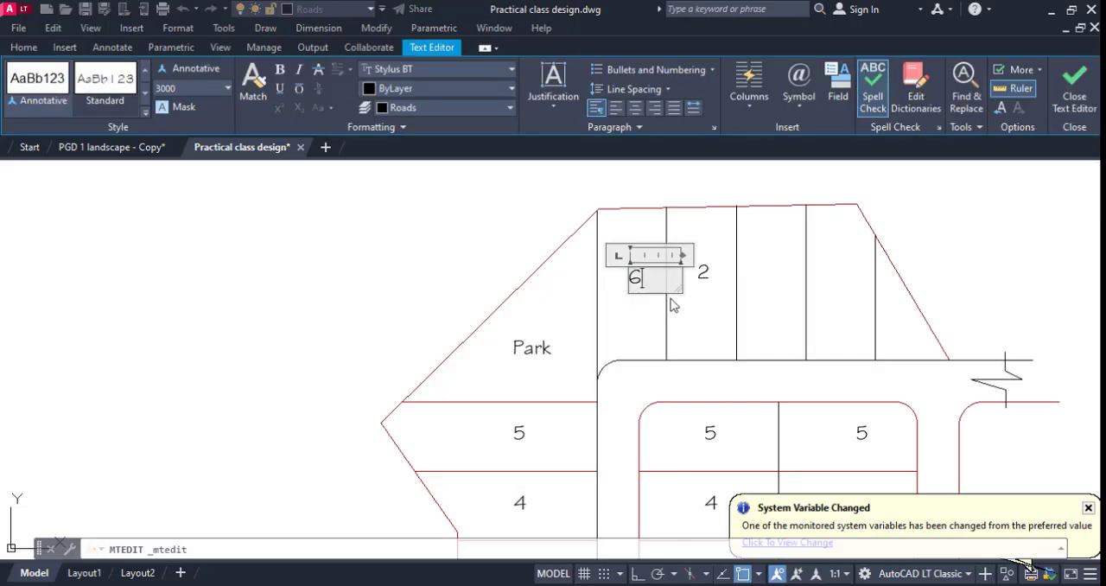
left_click(703, 298)
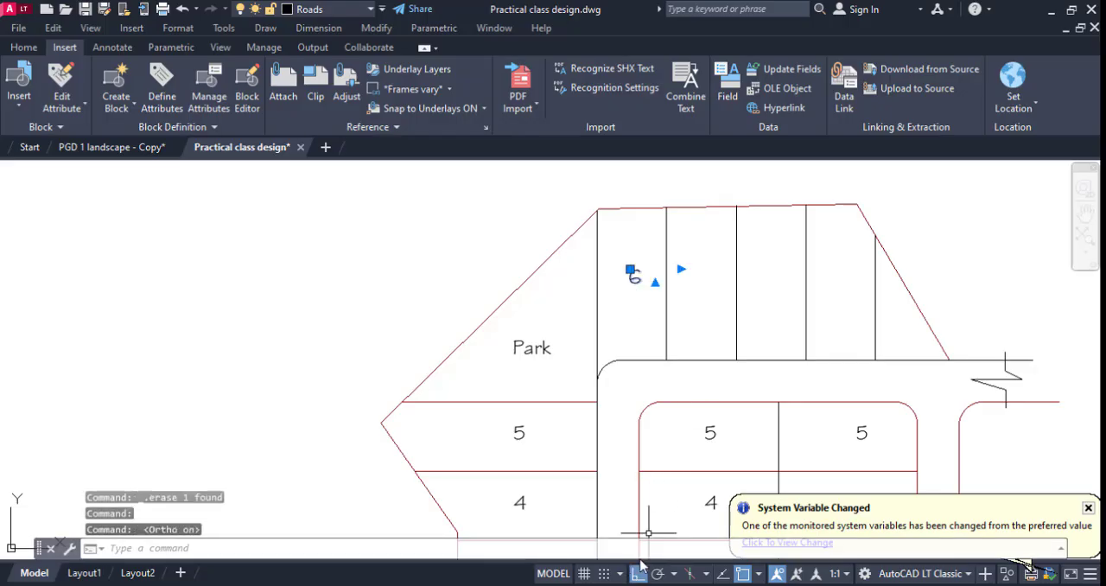
Copy the number 6 horizontally into the second, third and fourth plots of the upper row.
right_click(632, 324)
left_click(644, 319)
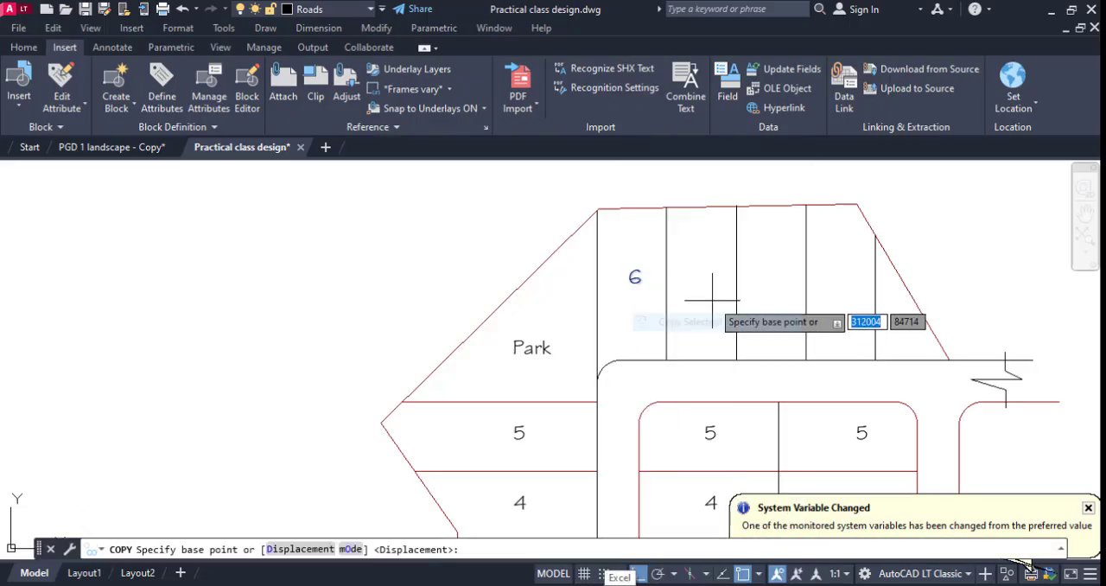
left_click(710, 297)
left_click(781, 295)
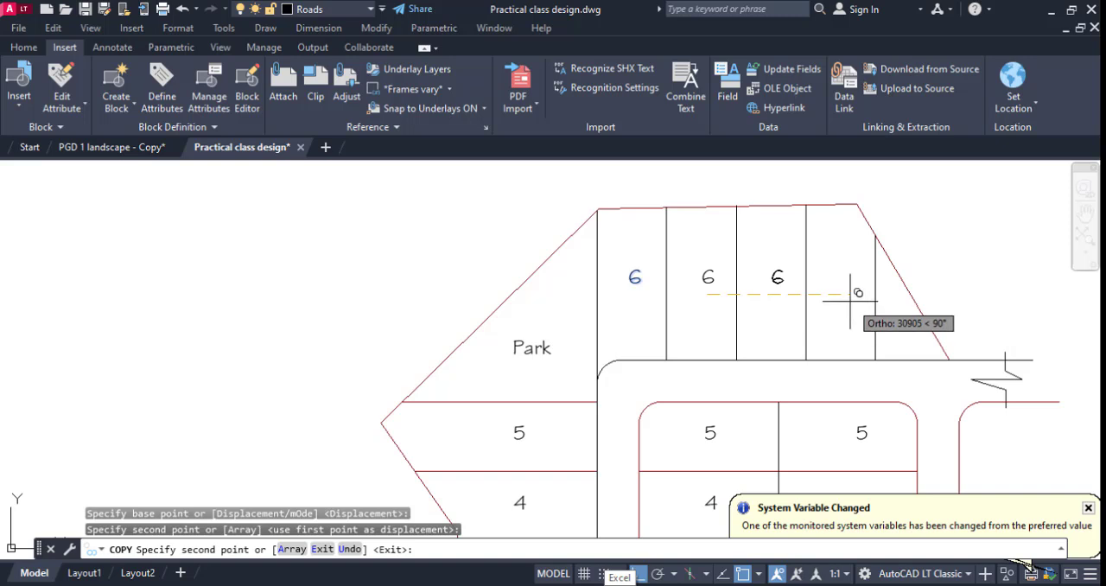
left_click(850, 300)
scroll(930, 251, "up", 4)
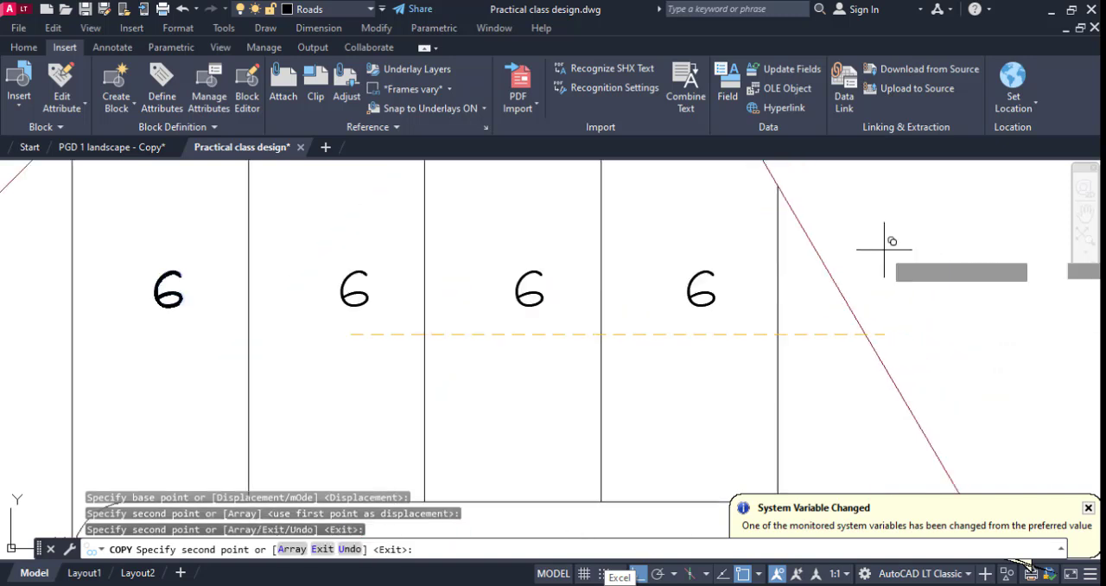
key("Escape")
Change the copied numbers in the second, third and fourth plots of the upper row to 7, 8 and 9.
scroll(814, 291, "down", 4)
left_click(629, 286)
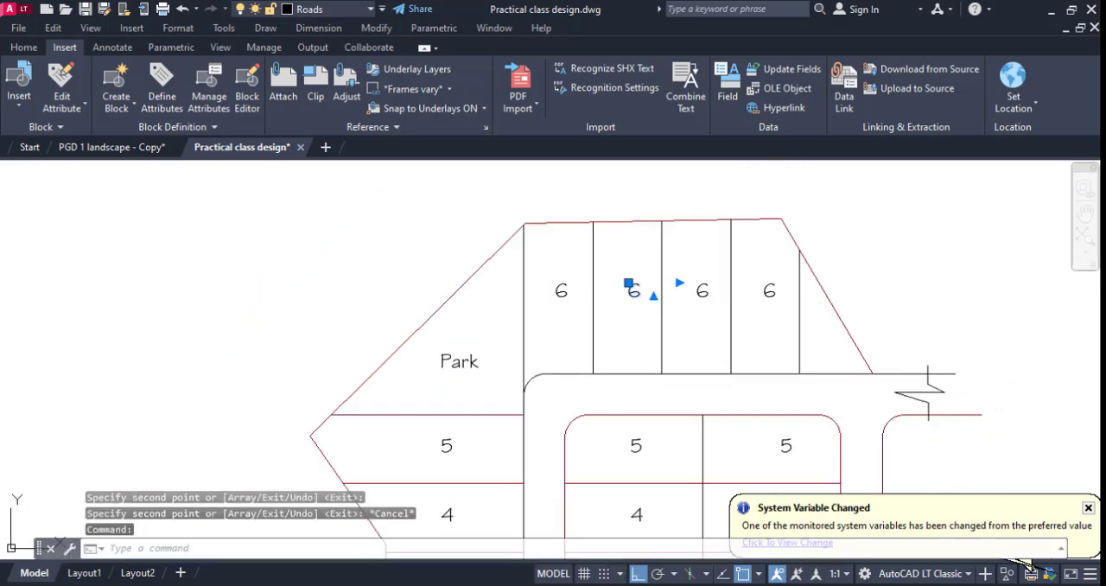
double_click(648, 292)
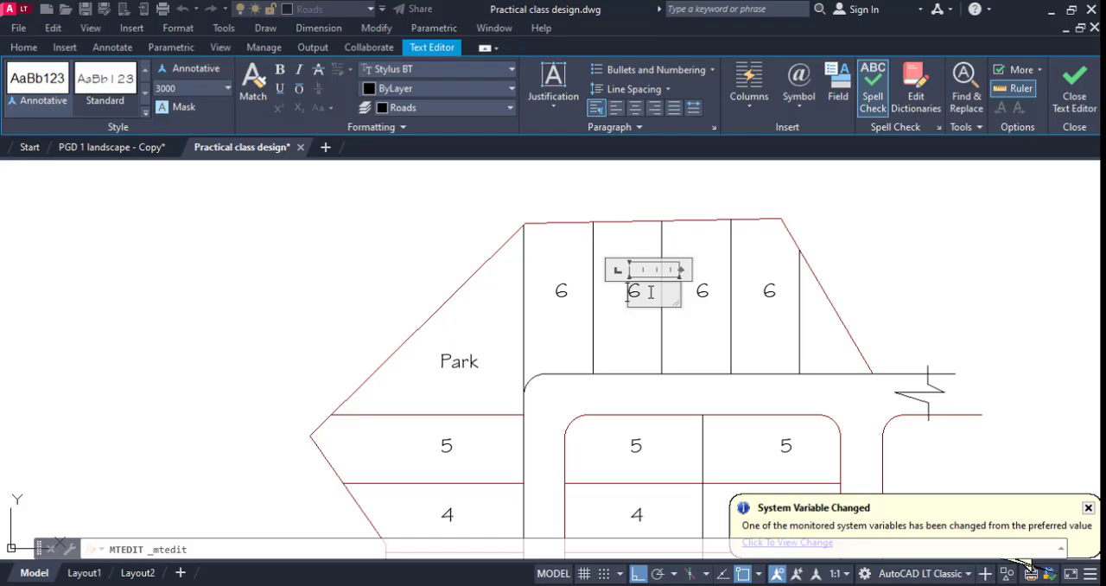
left_click(711, 334)
left_click(705, 300)
double_click(702, 292)
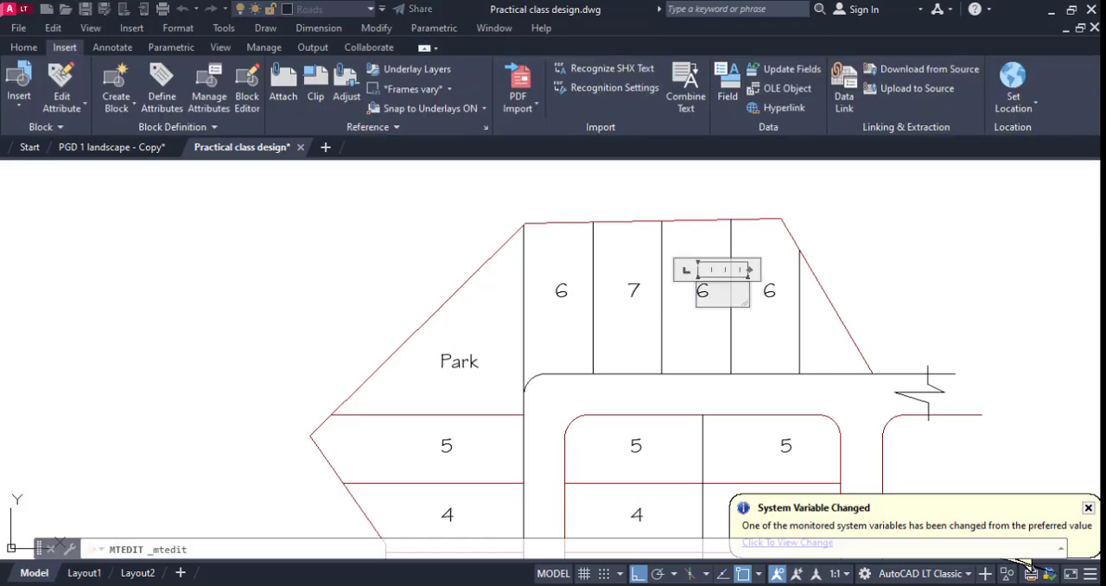
left_click(790, 323)
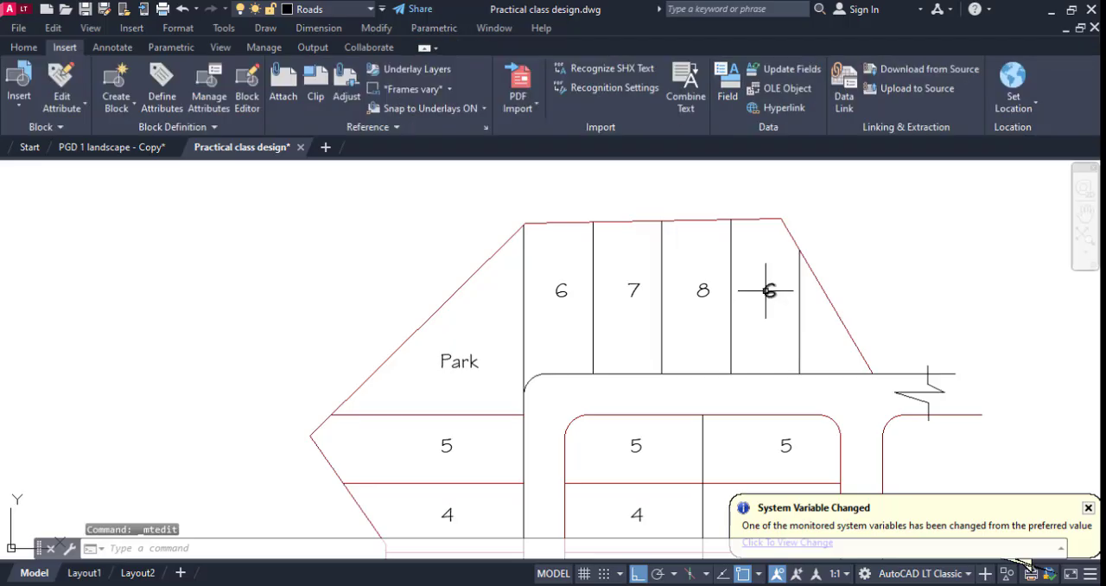
double_click(767, 291)
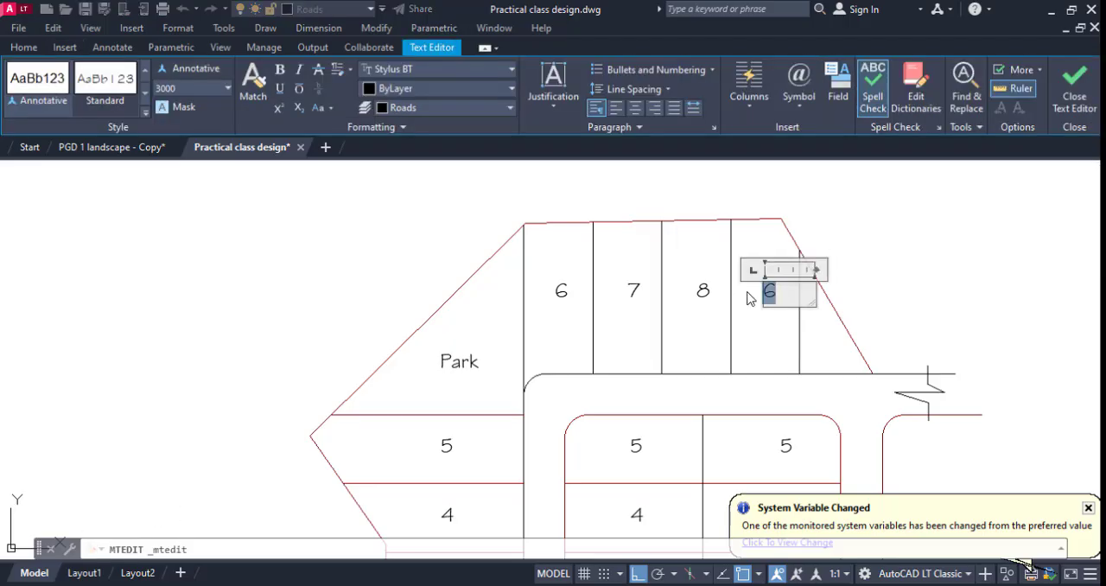
left_click(754, 339)
Change the numbers in the top two plots of the middle block's right column to 6 and 7.
scroll(775, 277, "down", 3)
scroll(719, 352, "up", 3)
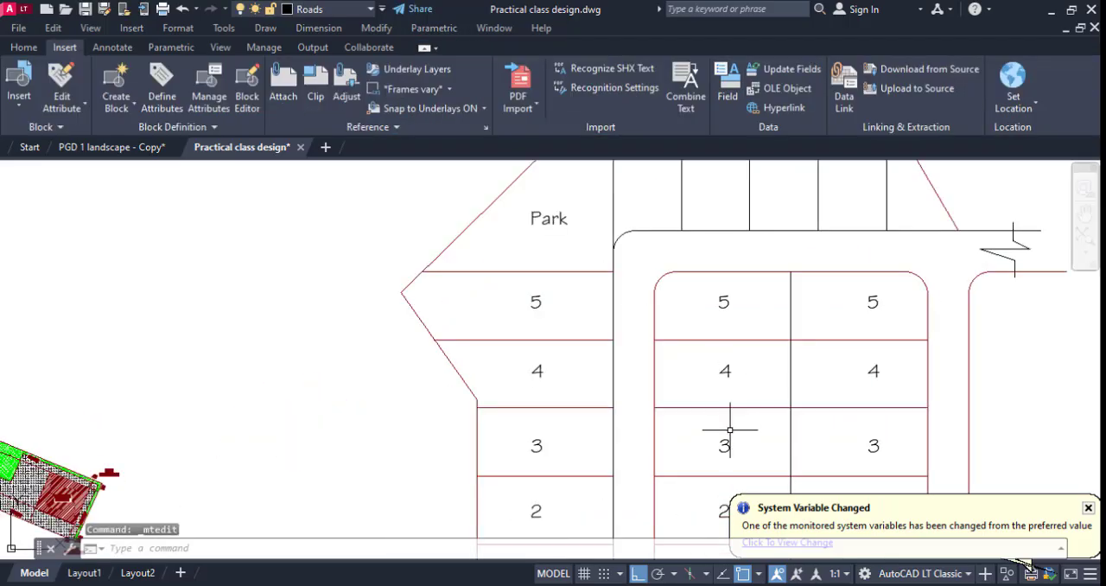
middle_click_drag(728, 430, 713, 344)
scroll(713, 344, "down", 3)
scroll(709, 395, "up", 4)
scroll(703, 402, "down", 2)
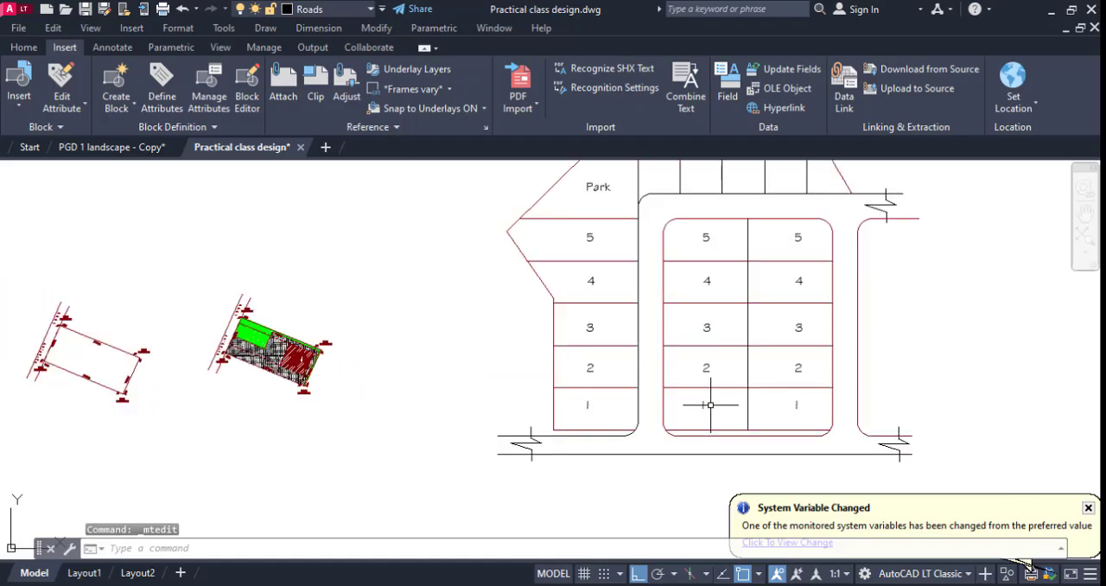
scroll(796, 427, "down", 2)
scroll(795, 318, "up", 2)
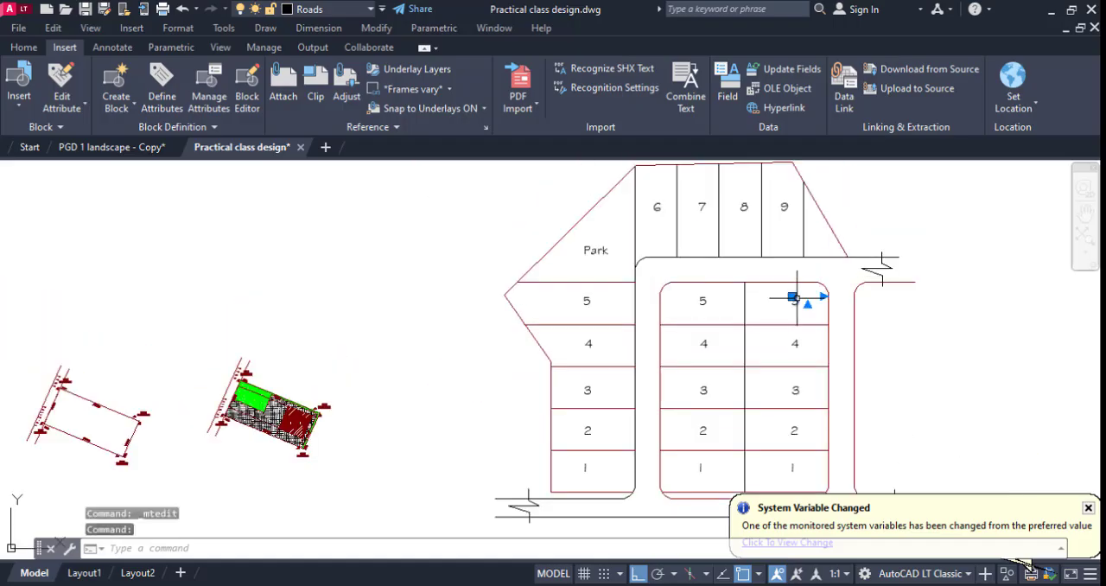
double_click(793, 299)
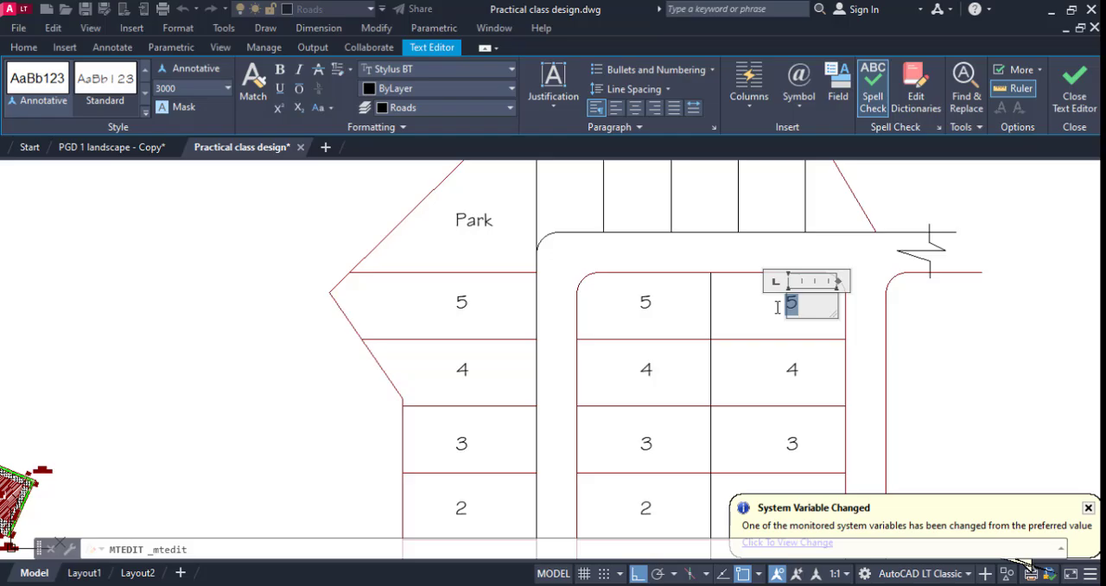
left_click(790, 369)
left_click(789, 366)
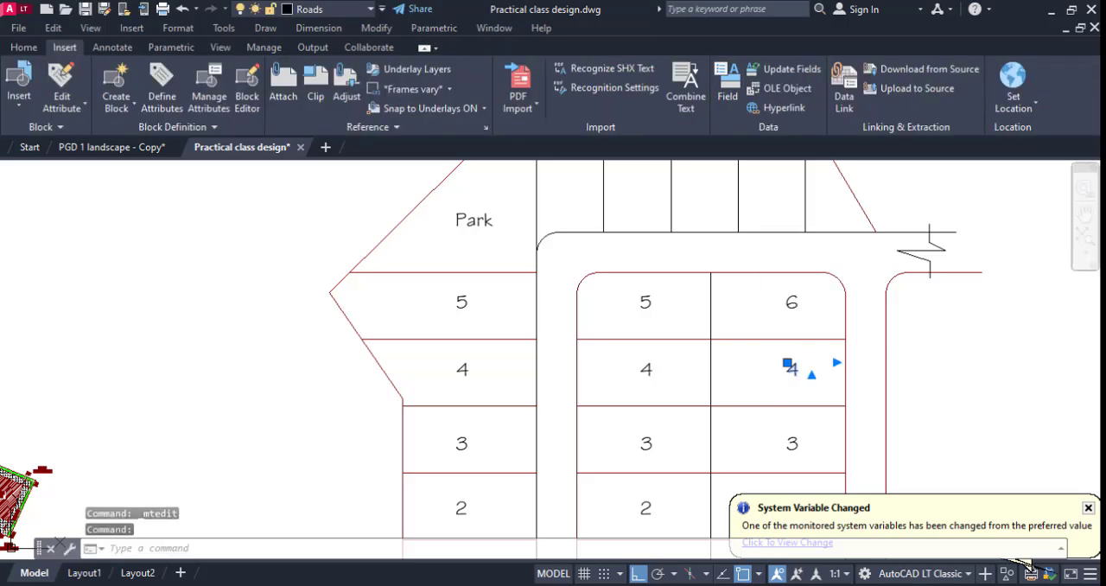
double_click(790, 368)
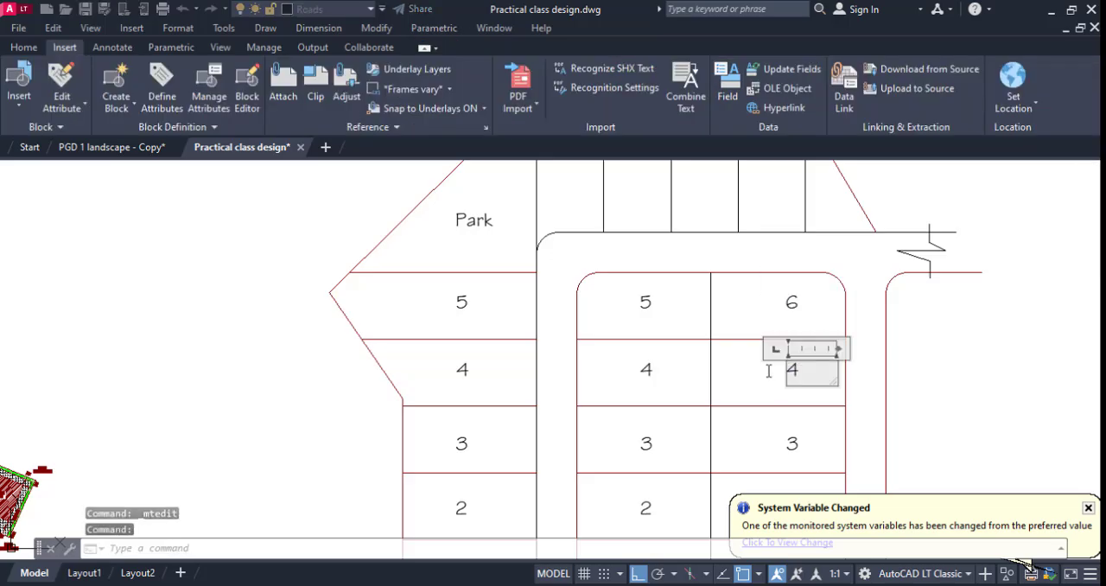
left_click(781, 425)
Change the numbers in the third and fourth plots from the top of the middle block's right column to 8 and 9.
middle_click_drag(787, 446, 741, 351)
left_click(740, 351)
left_click(743, 350)
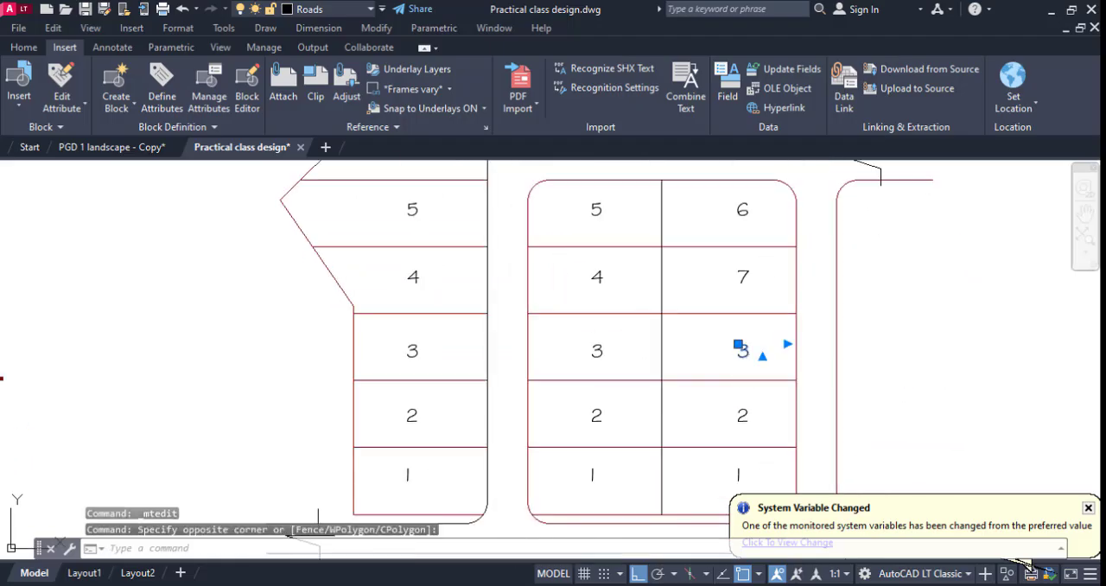
double_click(741, 350)
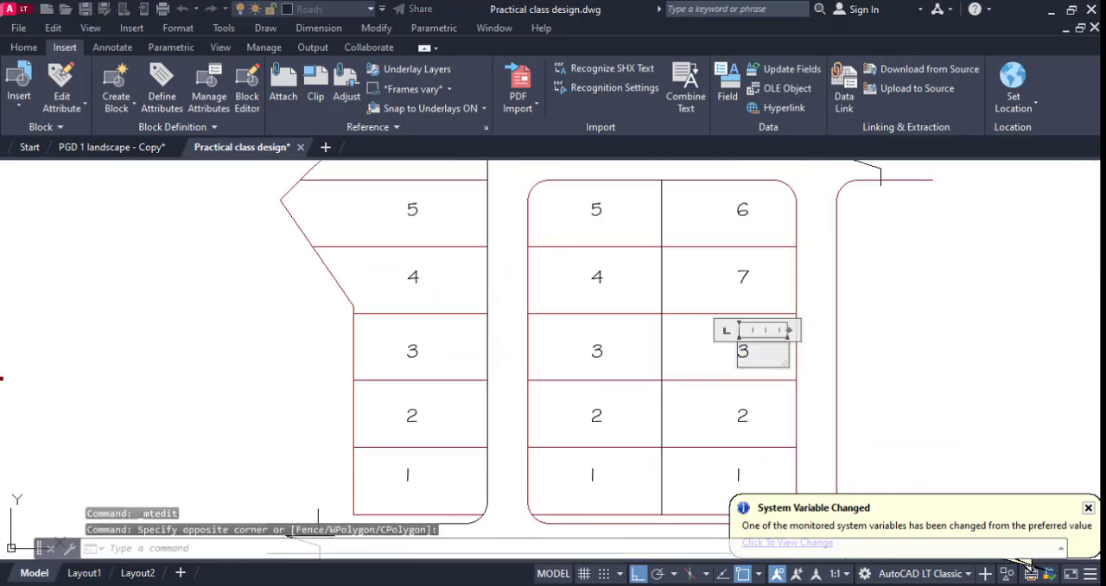
type("8")
left_click(717, 391)
left_click(741, 414)
double_click(732, 418)
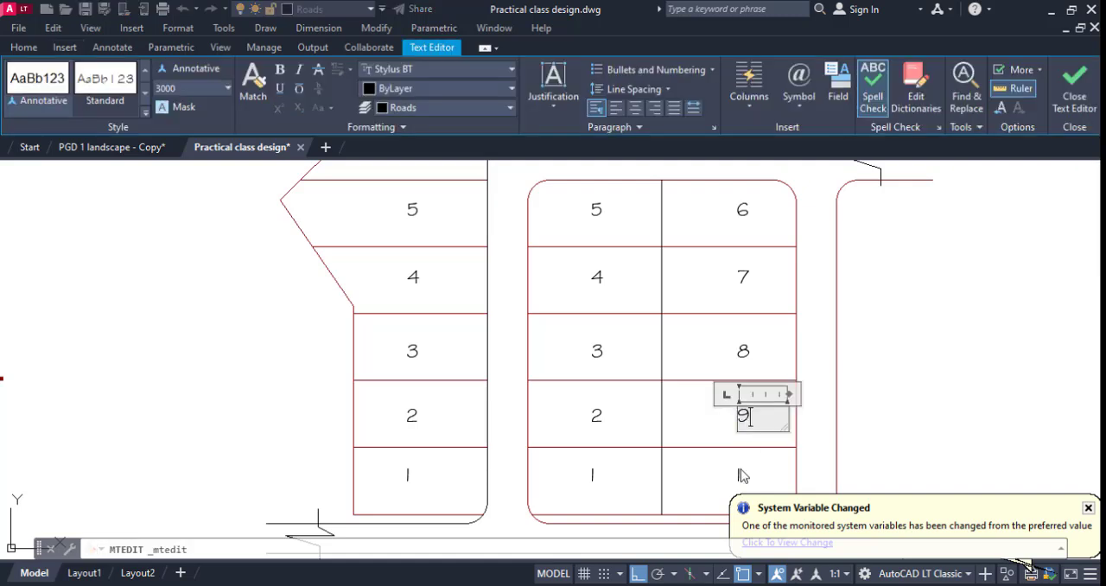
left_click(742, 474)
Change the number in the bottom plot of the middle block's right column to 10.
middle_click_drag(730, 441, 674, 293)
left_click(686, 322)
left_click(675, 328)
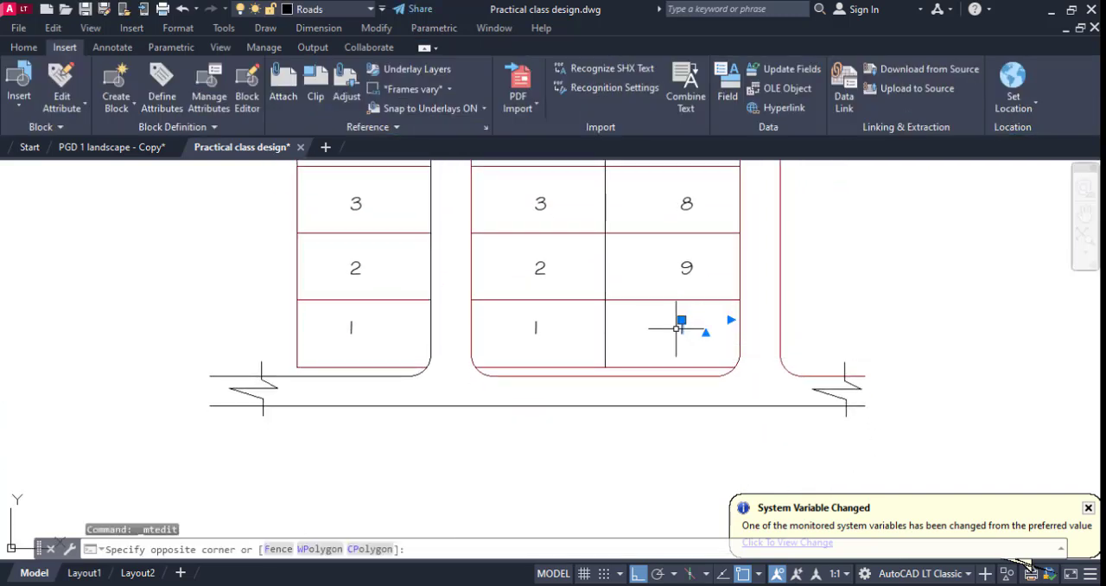
double_click(691, 329)
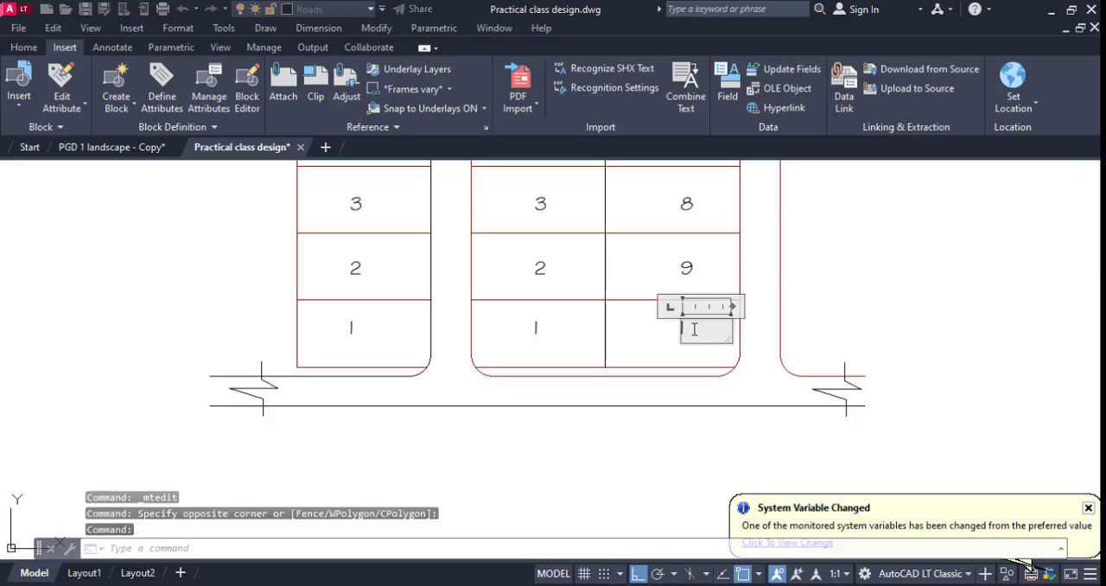
left_click(683, 361)
Move the numbers 6 to 10 in the middle block's right column slightly left, closer to the centres of their plots.
scroll(680, 350, "down", 2)
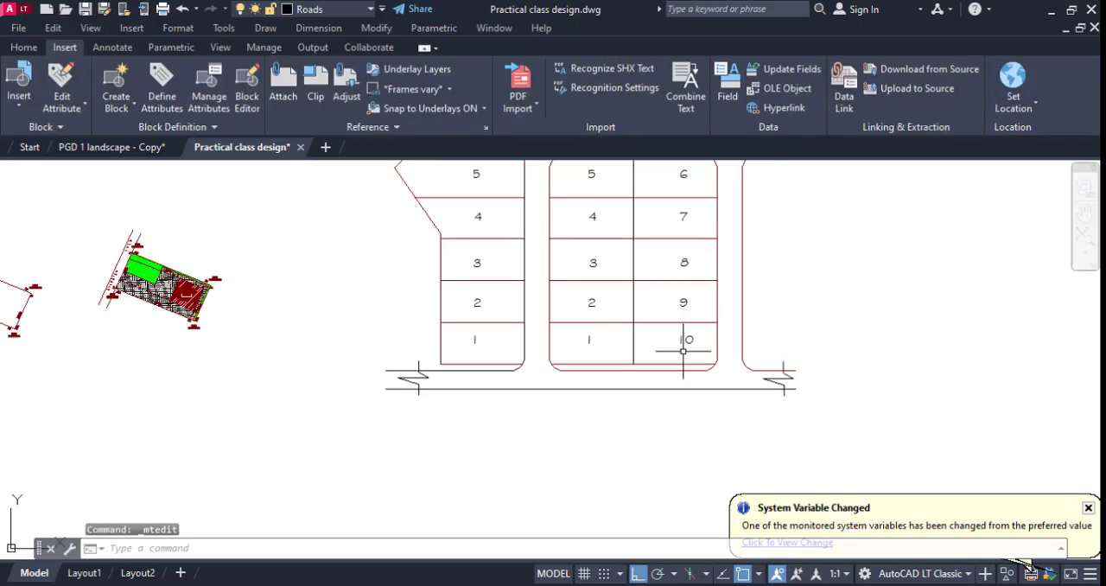
left_click(676, 339)
left_click(683, 304)
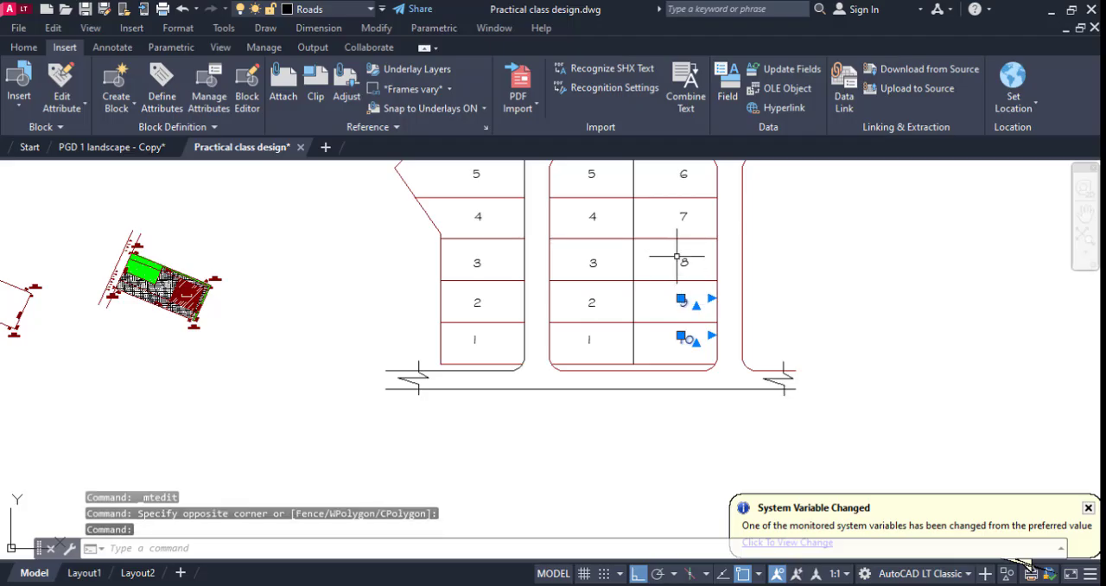
left_click(682, 259)
left_click(683, 217)
middle_click_drag(684, 214, 691, 292)
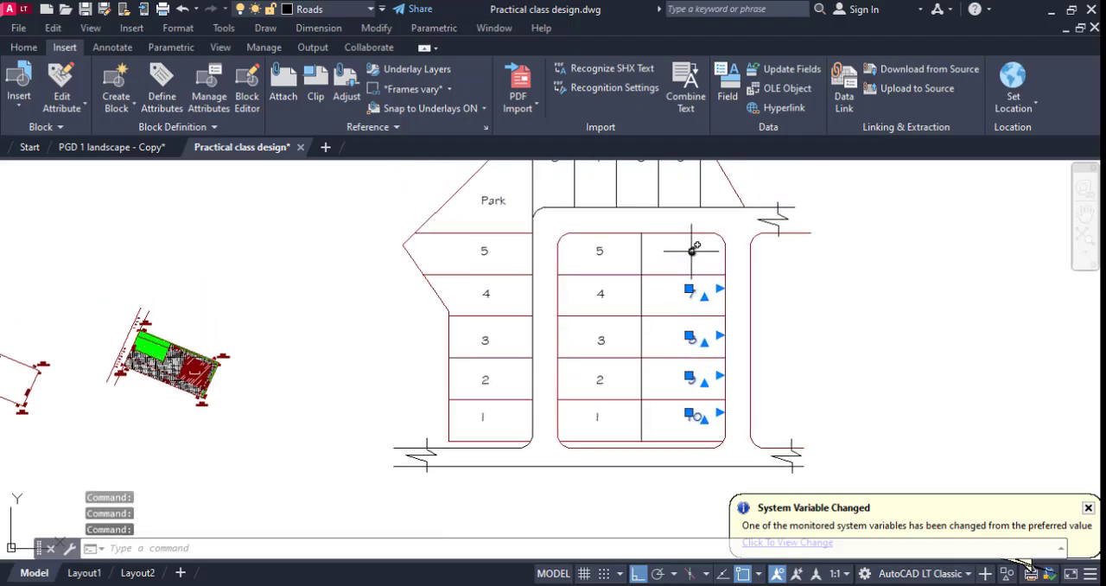
right_click(672, 256)
left_click(716, 323)
scroll(685, 240, "up", 4)
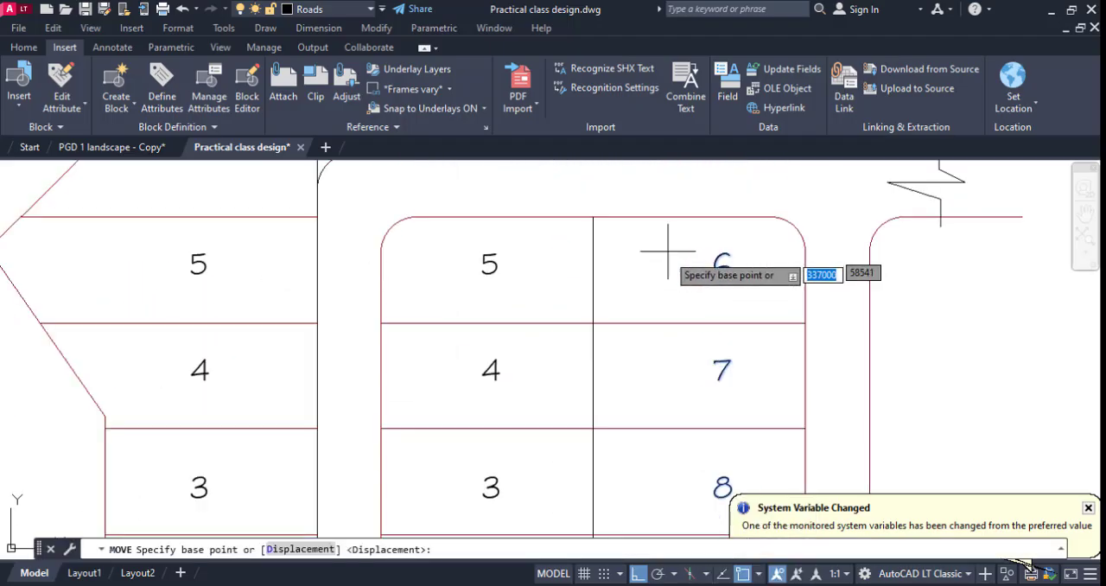
left_click(656, 246)
left_click(639, 254)
scroll(691, 251, "down", 6)
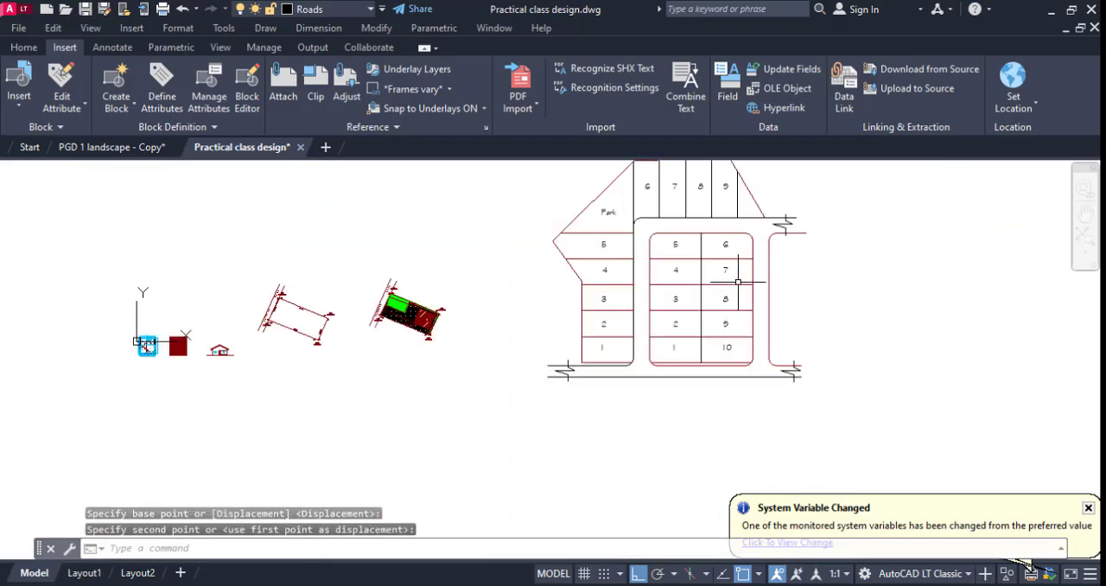
Examine the plot numbering, the park and the leftover corner beside plot 9 across the whole layout.
scroll(743, 226, "down", 2)
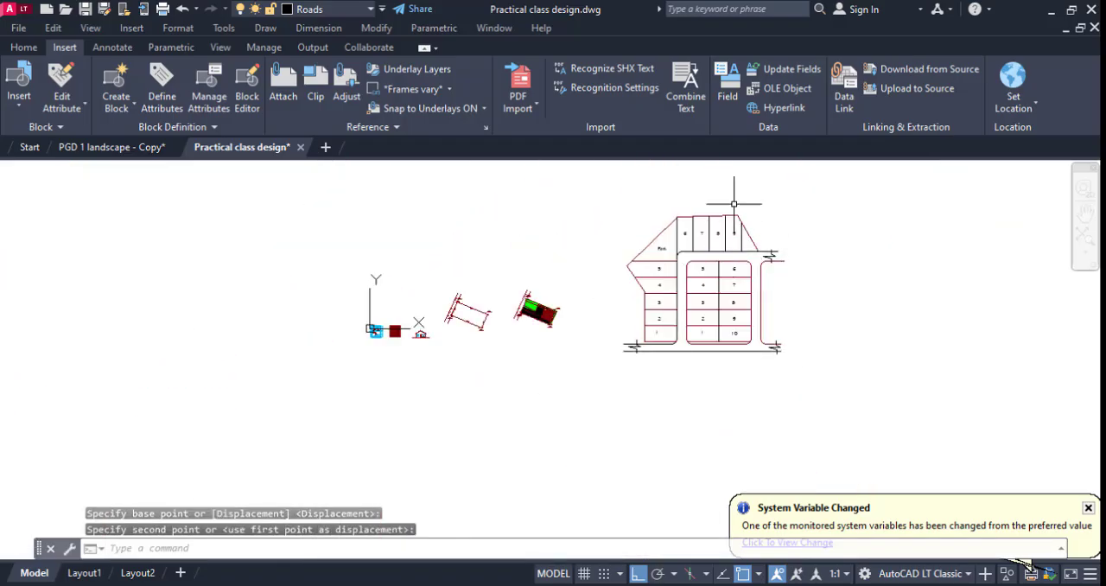
scroll(602, 338, "up", 4)
scroll(601, 338, "down", 5)
scroll(661, 320, "up", 5)
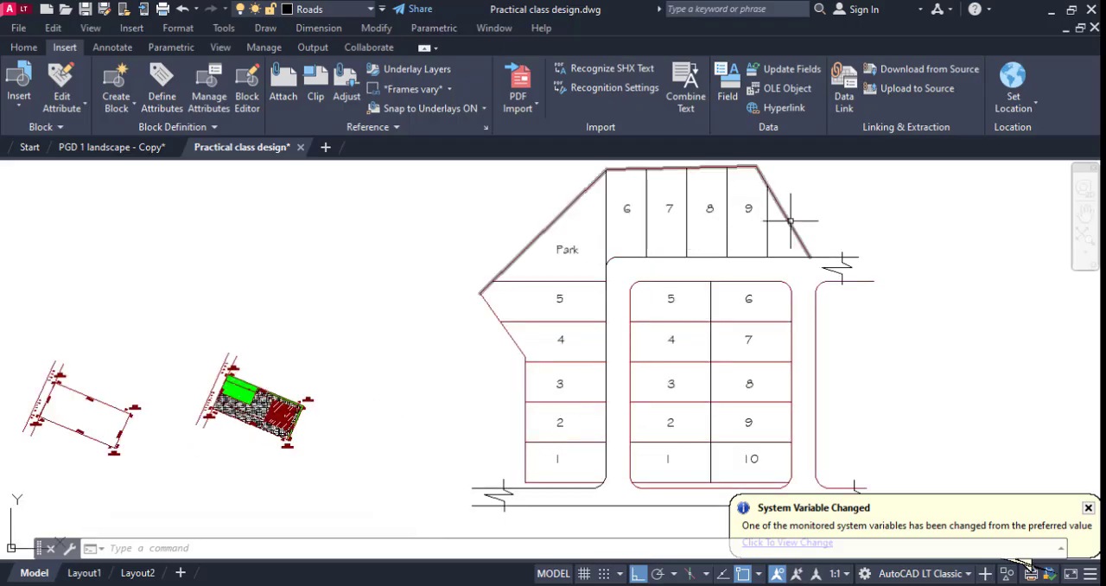
scroll(785, 227, "up", 2)
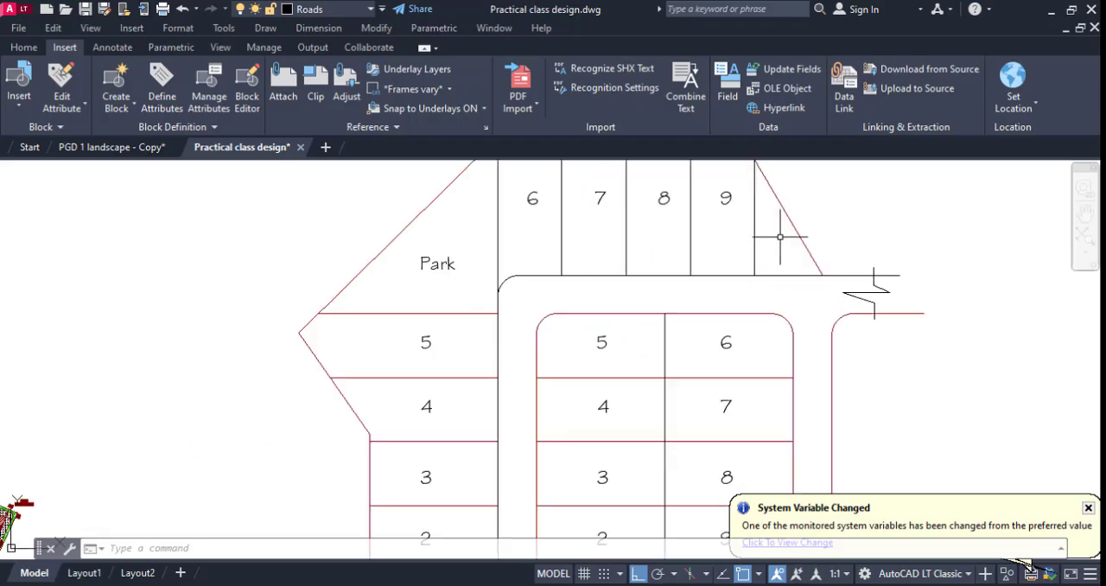
scroll(780, 236, "down", 2)
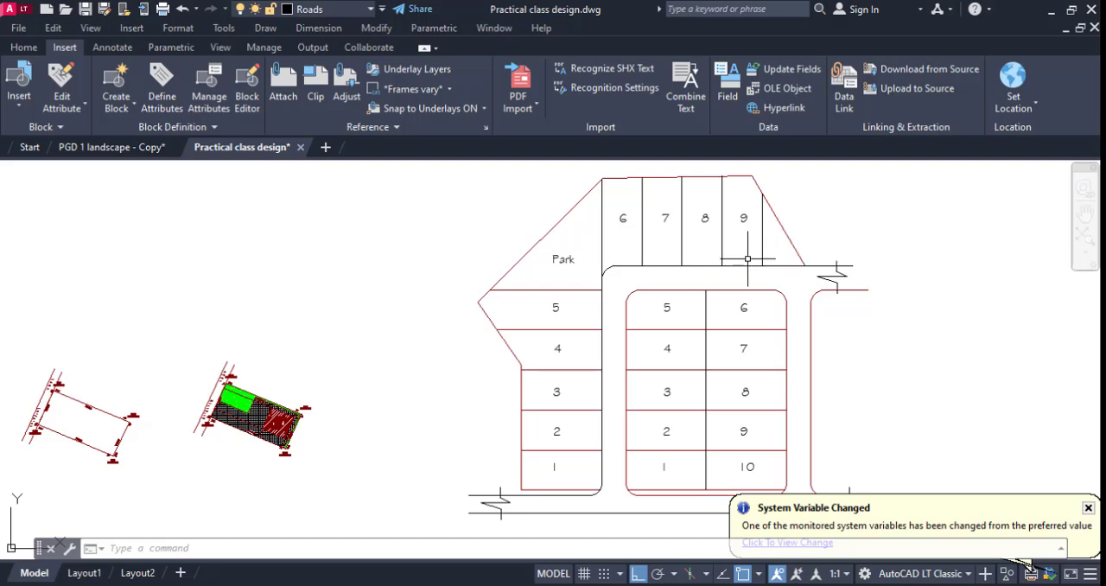
scroll(748, 257, "down", 2)
scroll(765, 389, "up", 2)
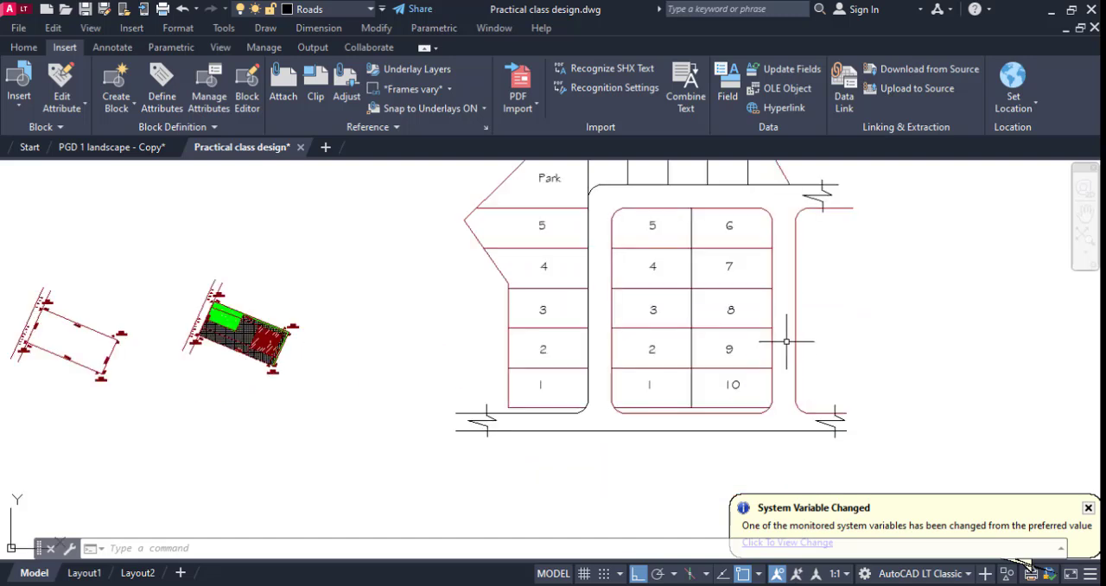
Hatch the connected road area around the middle block and assign the hatch to the Roads layer.
mouse_move(592, 339)
middle_mouse_down()
mouse_move(566, 370)
mouse_move(528, 371)
middle_mouse_up()
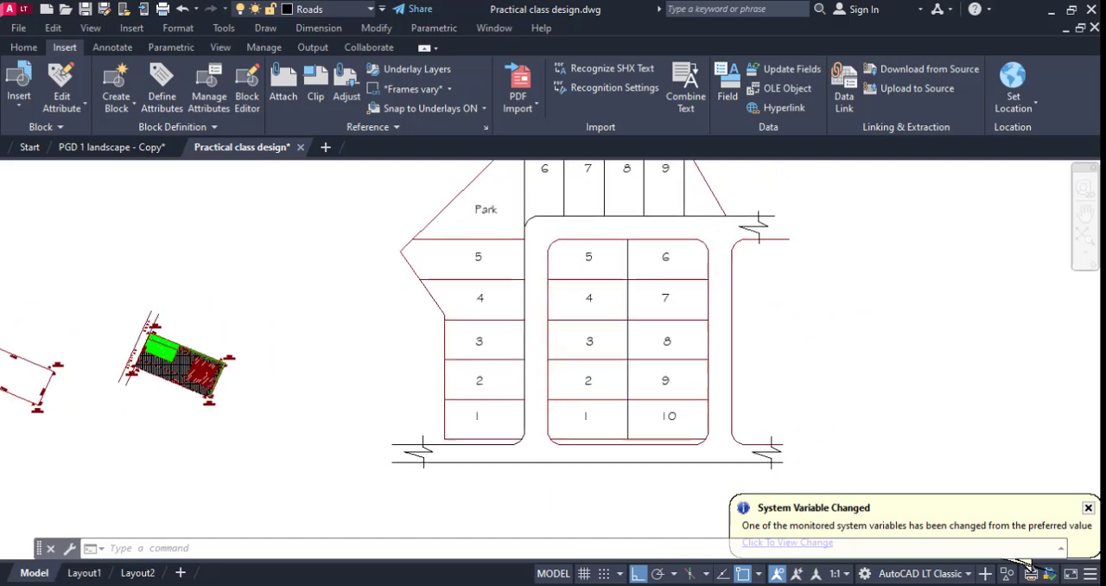
type("h")
key("Return")
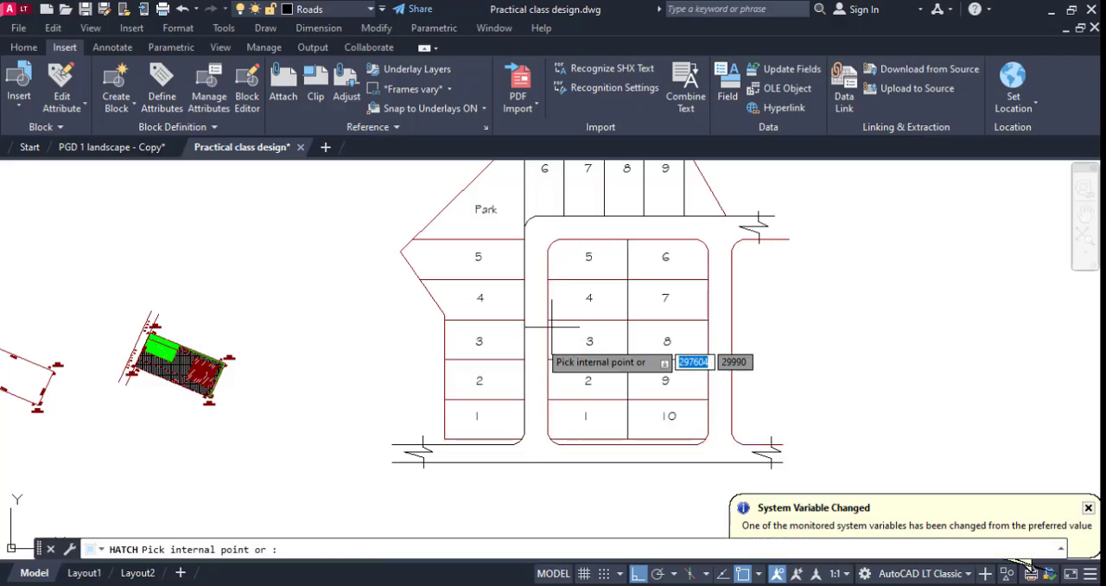
left_click(540, 340)
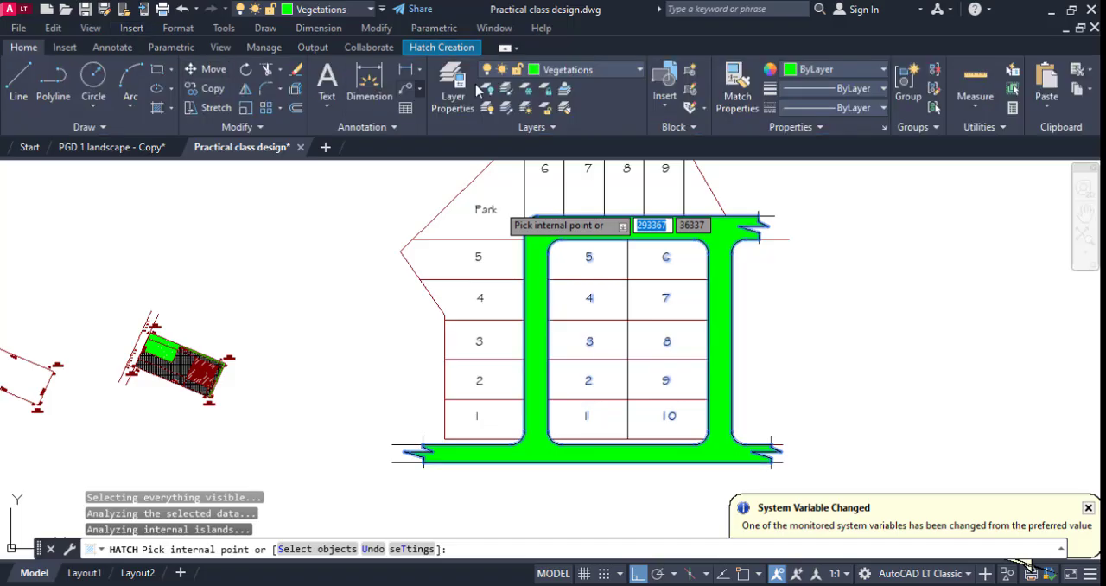
left_click(563, 74)
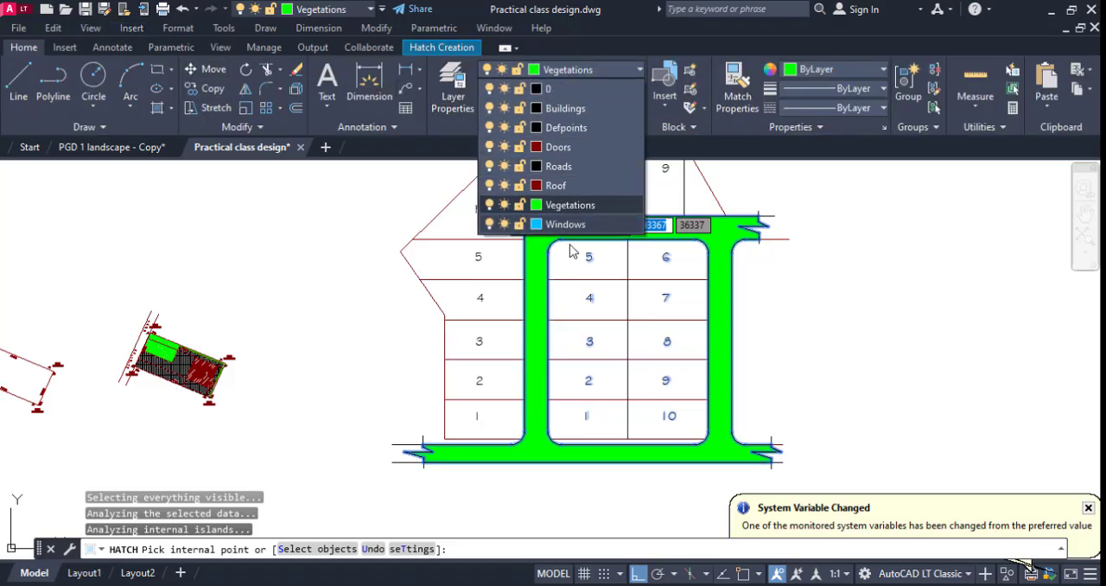
left_click(567, 169)
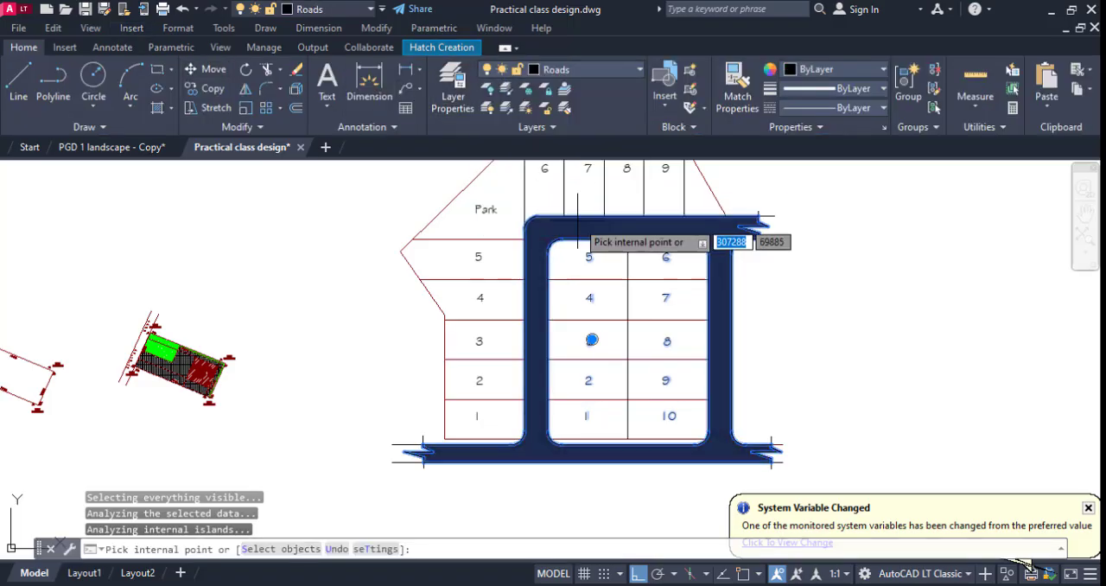
Set the road hatch's colour to 99,100,102 and finish the hatch.
left_click(828, 73)
left_click(789, 143)
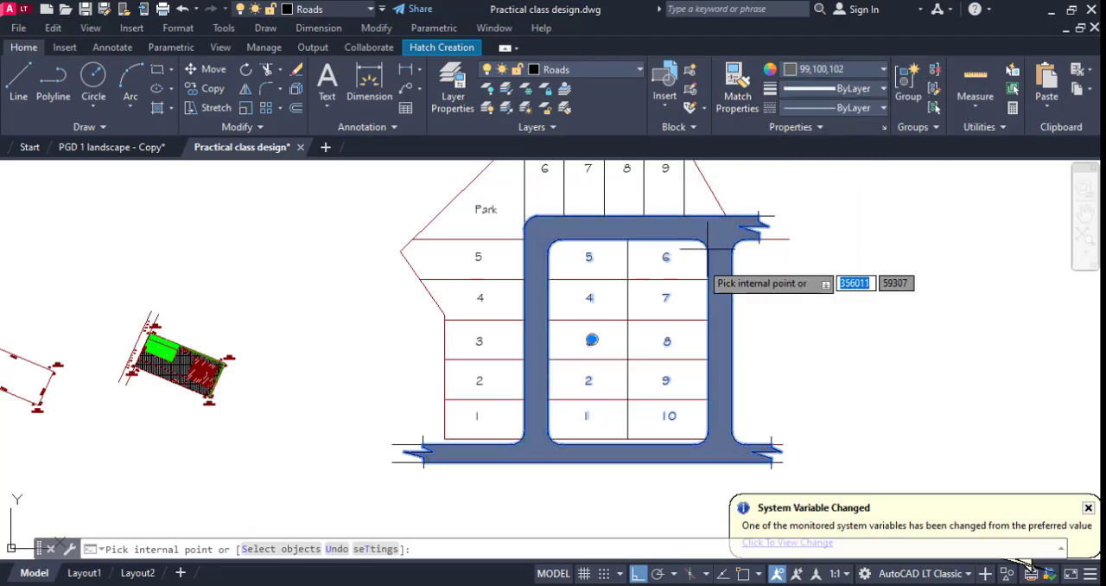
key("Escape")
scroll(695, 298, "down", 4)
key("Escape")
scroll(669, 239, "up", 2)
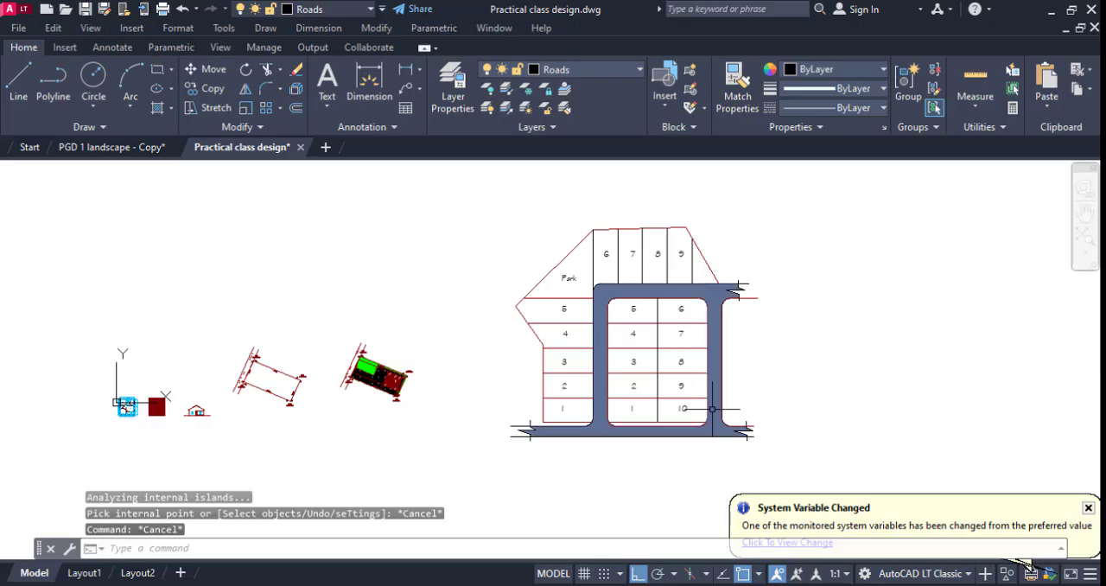
Change the road hatch's pattern to SOLID.
middle_click_drag(702, 406, 669, 364)
scroll(607, 370, "up", 4)
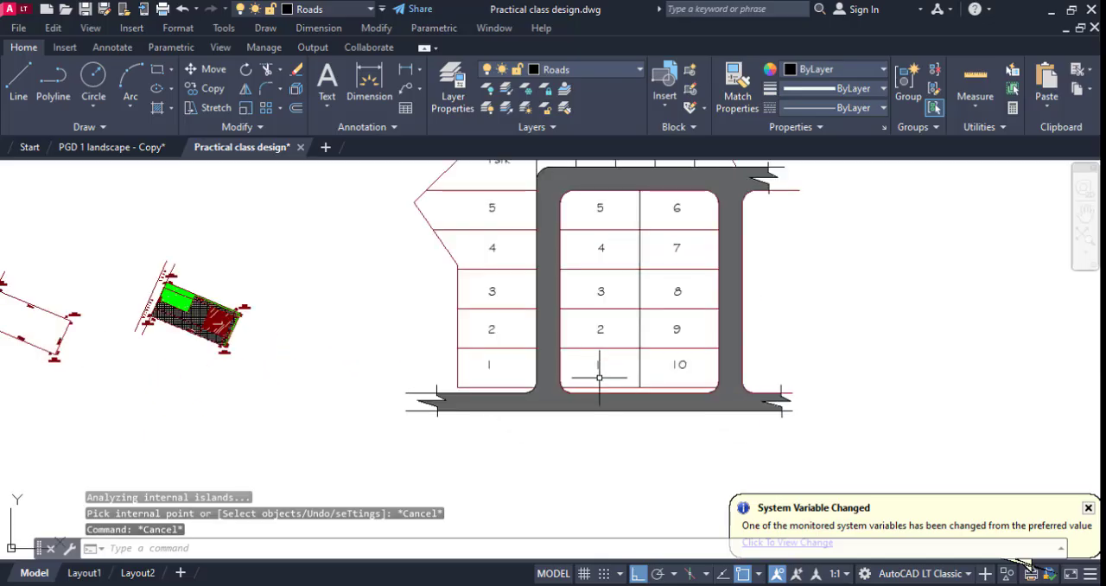
scroll(604, 388, "up", 4)
left_click(605, 444)
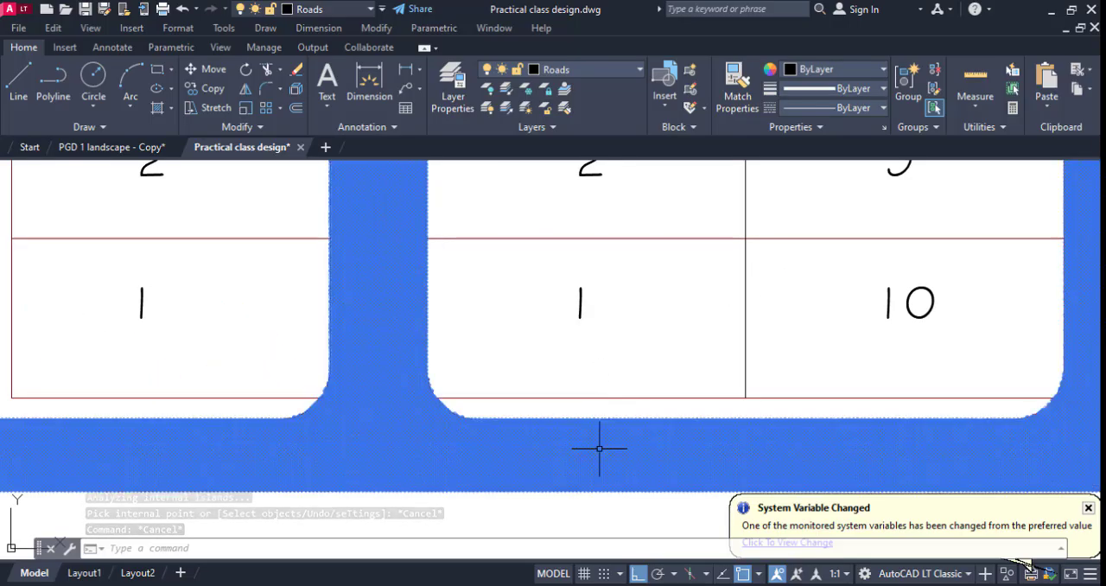
scroll(167, 79, "up", 10)
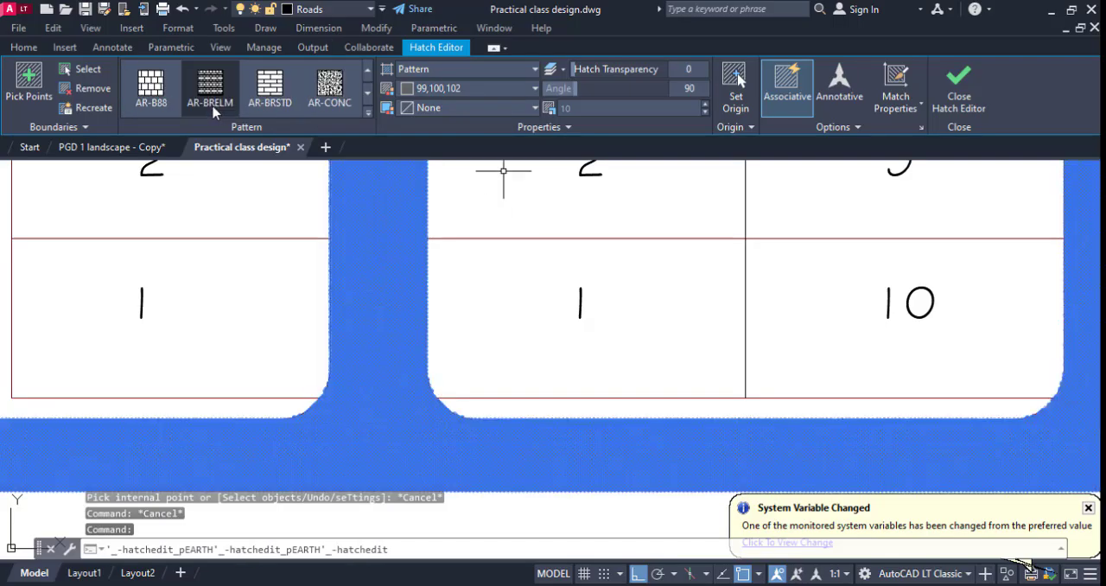
left_click(148, 101)
key("Escape")
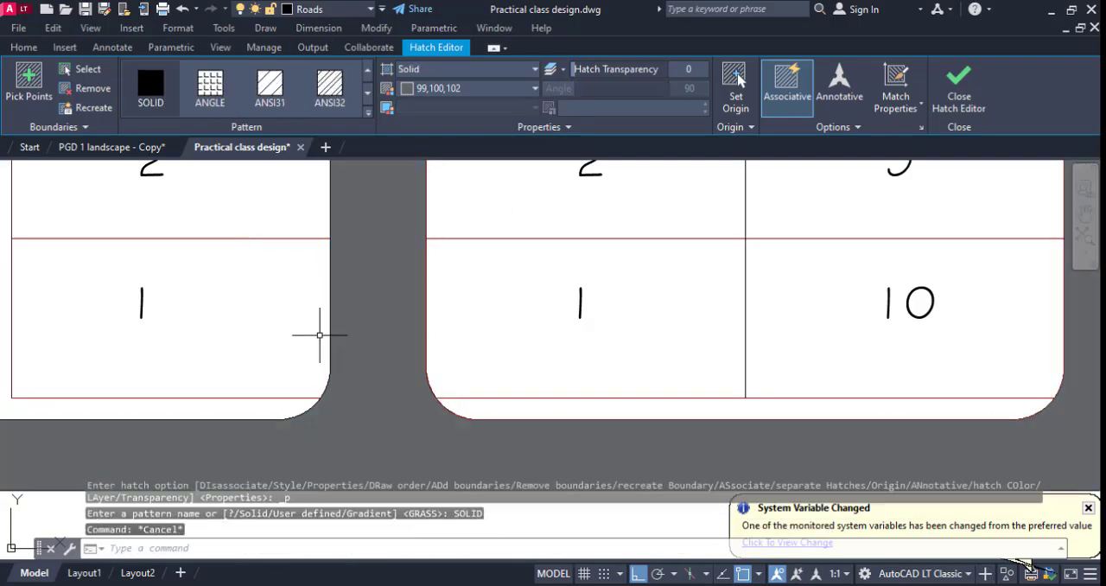
scroll(510, 371, "down", 8)
scroll(539, 308, "up", 4)
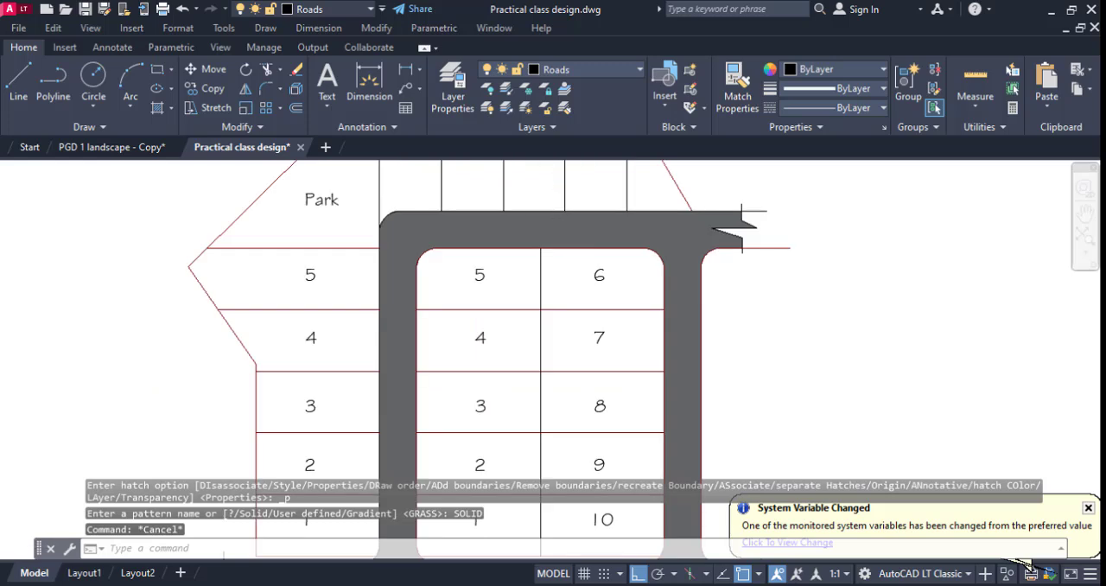
Start a new hatch and fill plots 1 to 5 in the left block and plots 6 to 9 in the top row.
scroll(530, 331, "down", 4)
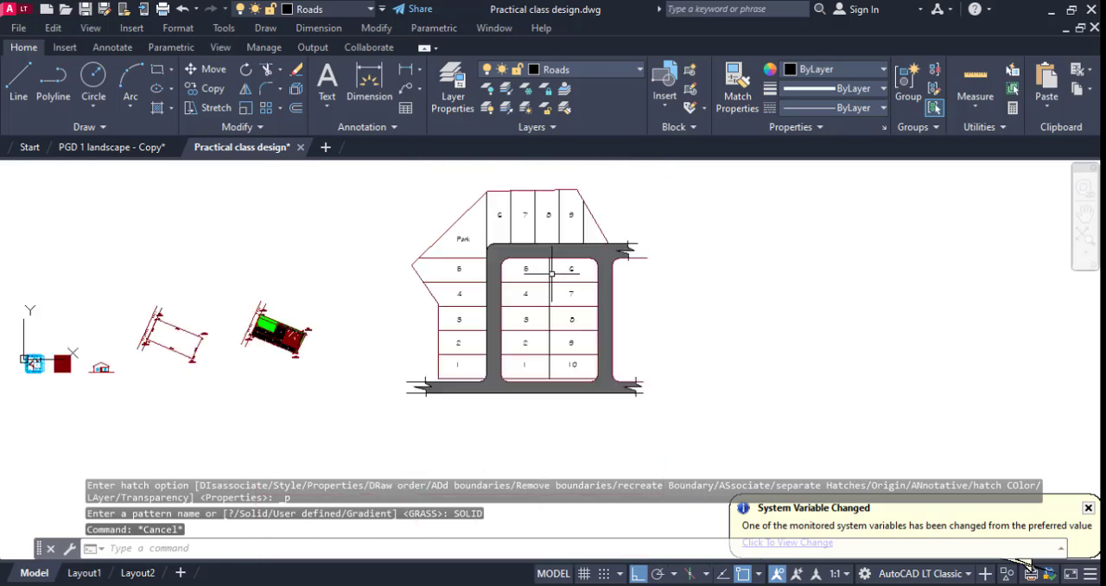
type("h")
key("Return")
left_click(458, 365)
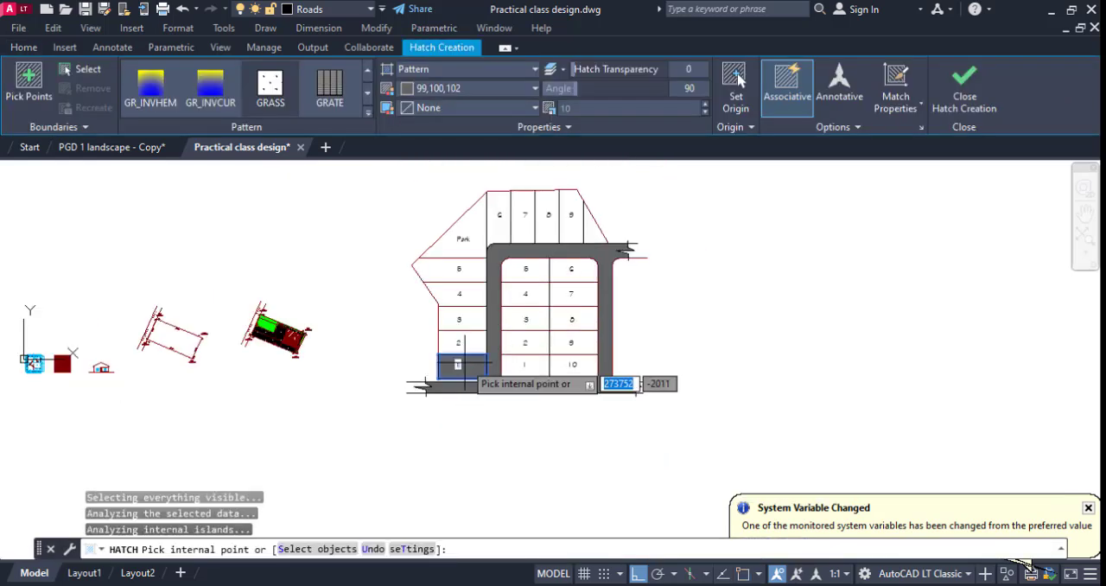
left_click(459, 342)
left_click(459, 320)
left_click(459, 294)
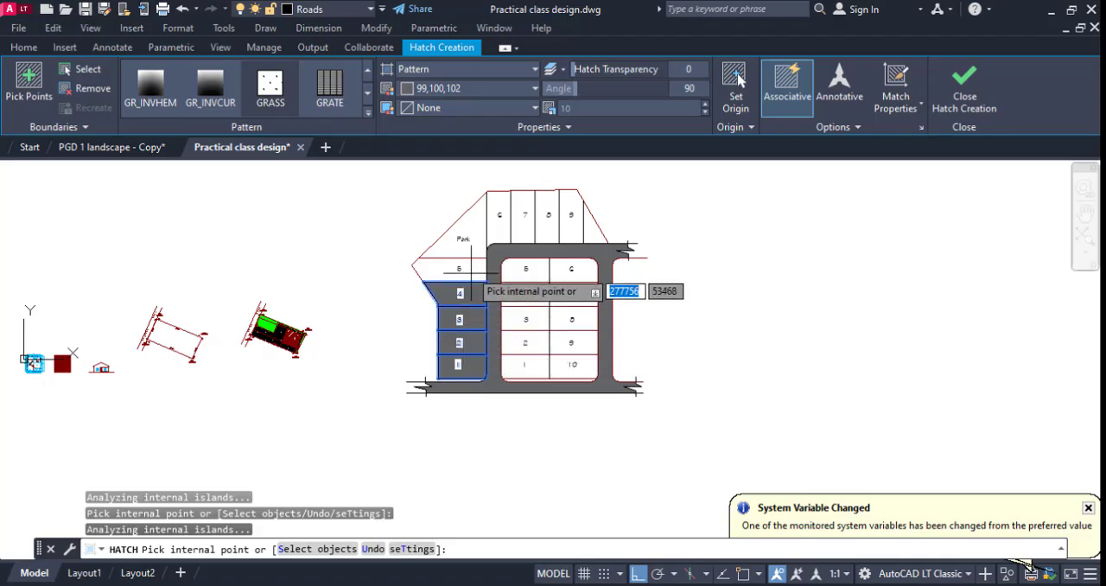
left_click(458, 269)
left_click(499, 214)
left_click(524, 214)
left_click(548, 214)
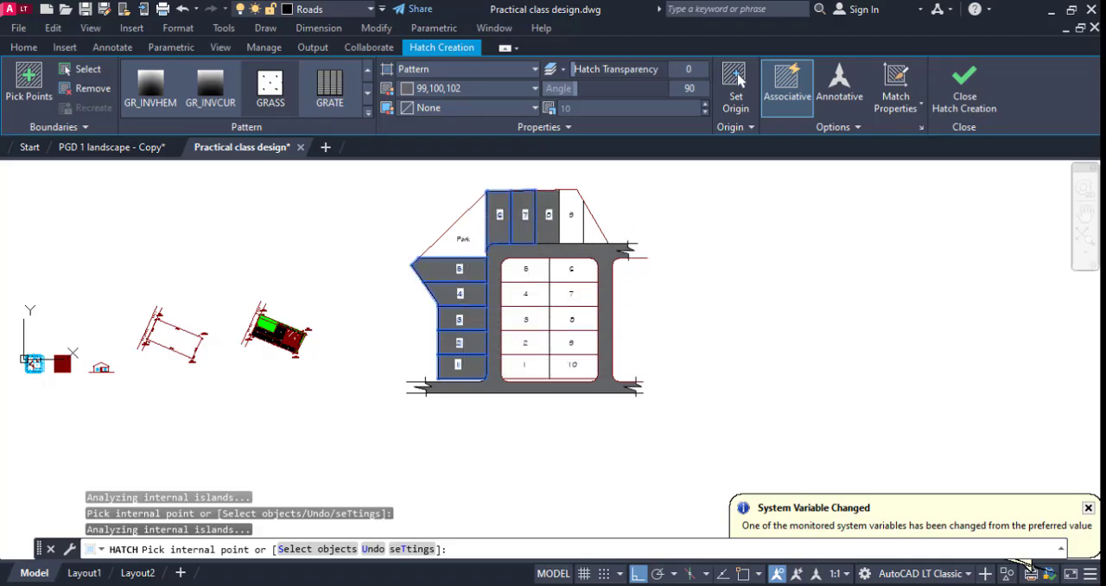
left_click(571, 214)
Add plots 1 to 10 of the middle block to the same hatch.
left_click(572, 269)
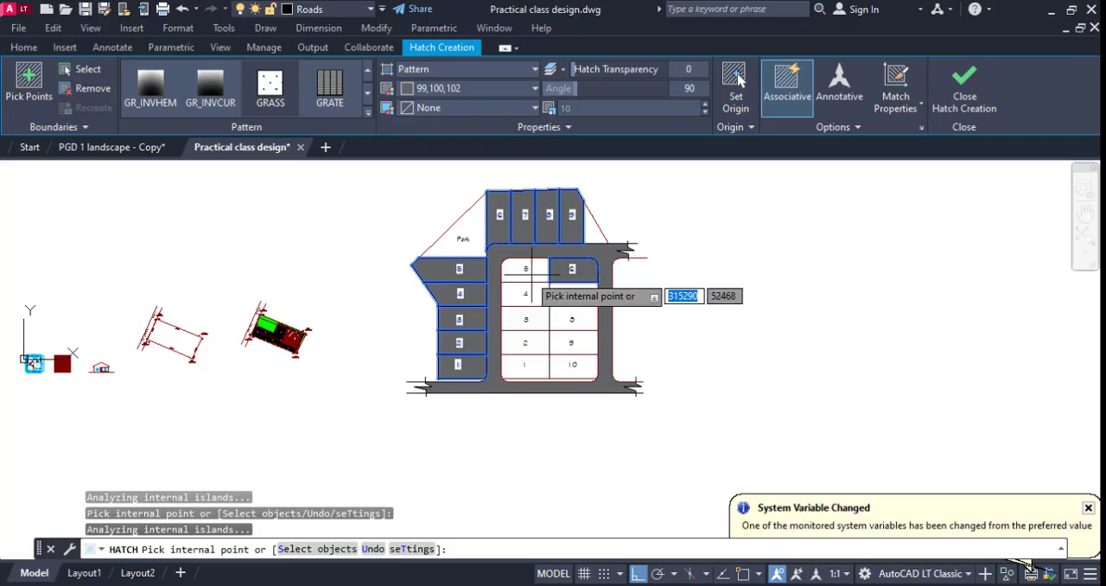
left_click(525, 269)
left_click(522, 290)
left_click(566, 295)
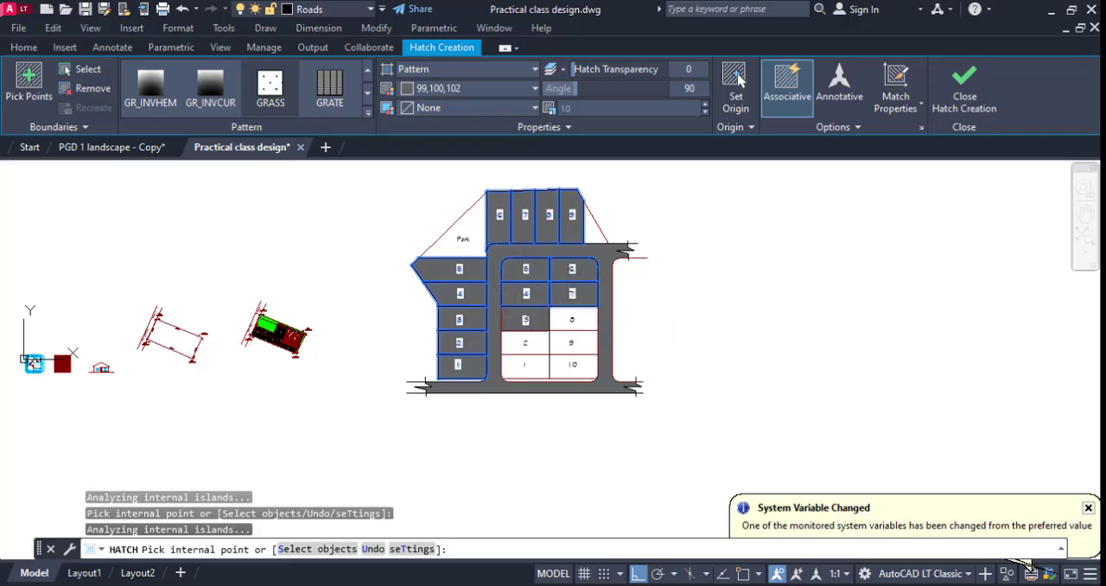
left_click(529, 318)
left_click(565, 319)
left_click(525, 342)
left_click(571, 342)
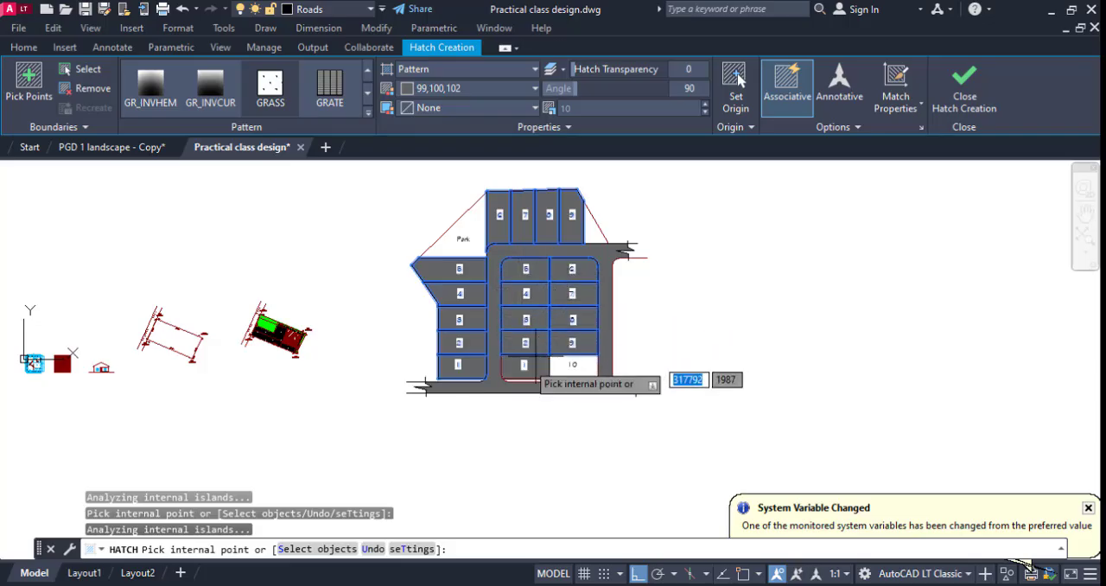
Assign the building plots' hatch to the Roof layer with its colour ByLayer, and finish the hatch.
left_click(23, 48)
left_click(594, 73)
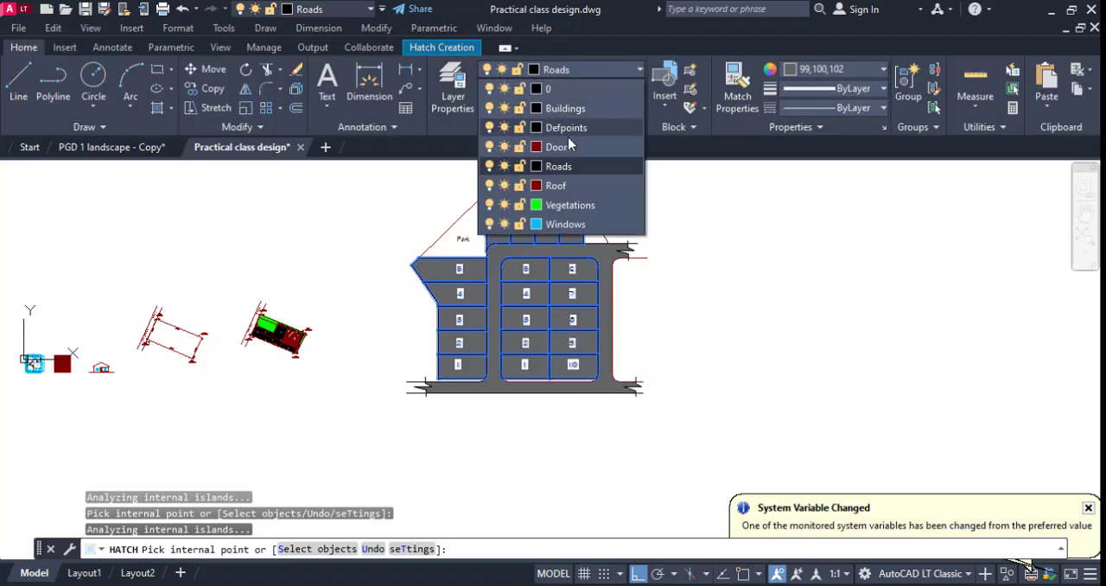
left_click(578, 186)
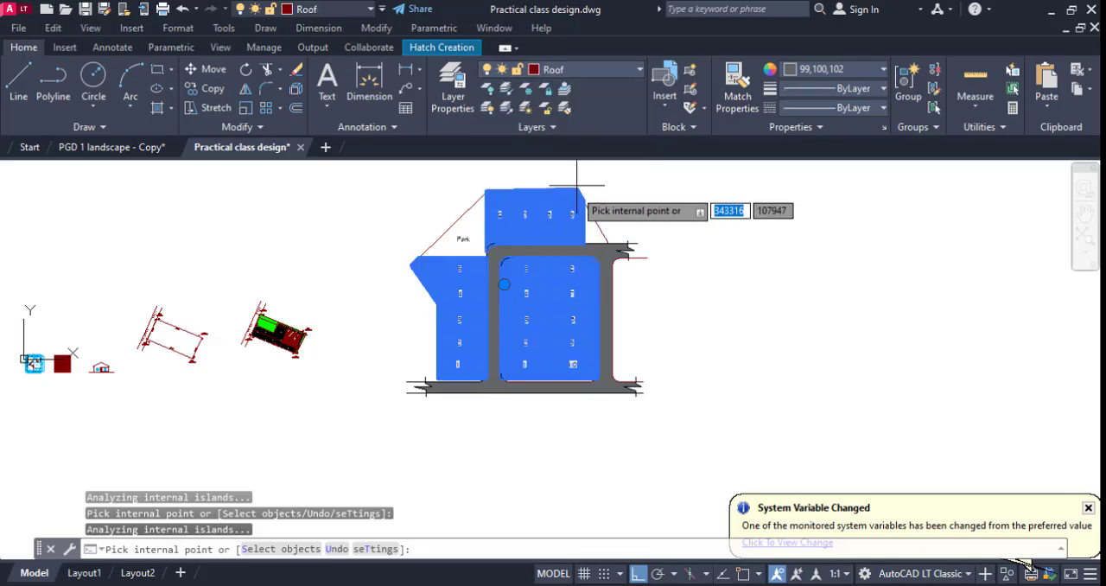
left_click(808, 69)
left_click(812, 82)
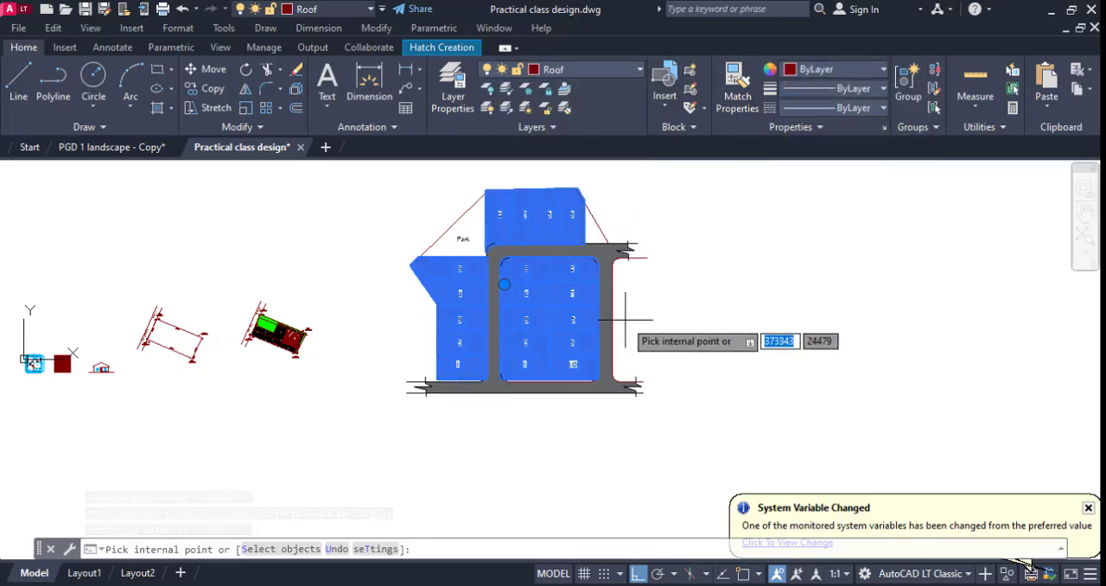
key("Escape")
Send the building plots' hatch to the back of the draw order.
scroll(605, 320, "up", 6)
left_click(547, 327)
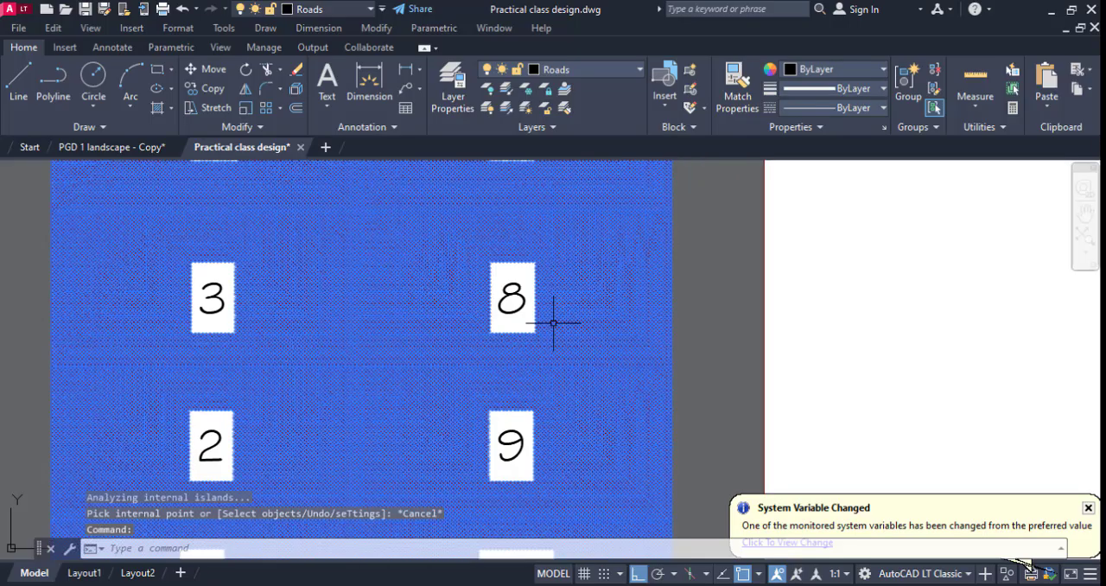
scroll(527, 294, "down", 4)
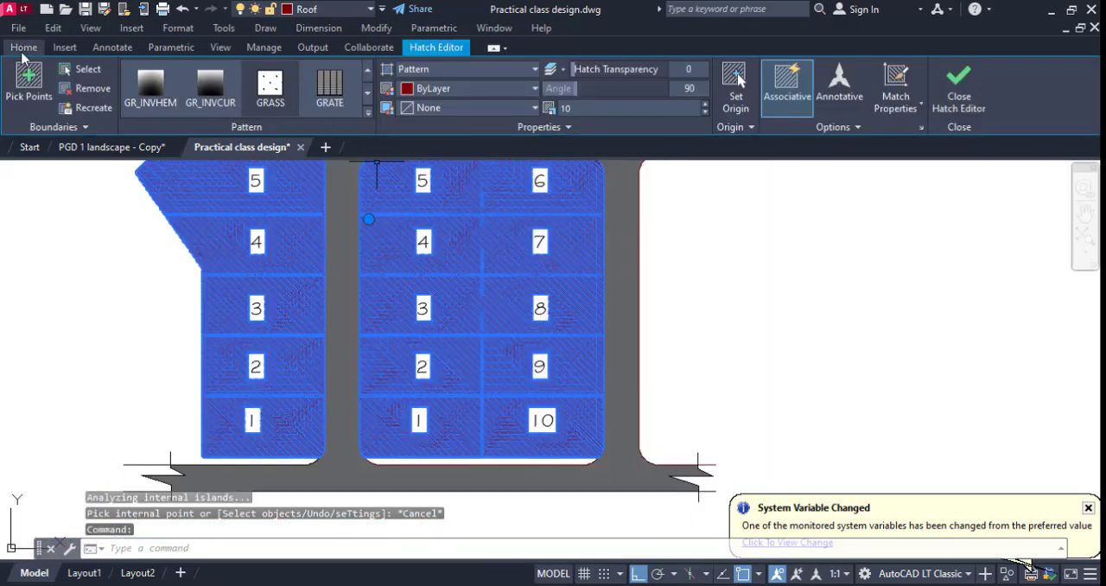
left_click(24, 50)
left_click(259, 127)
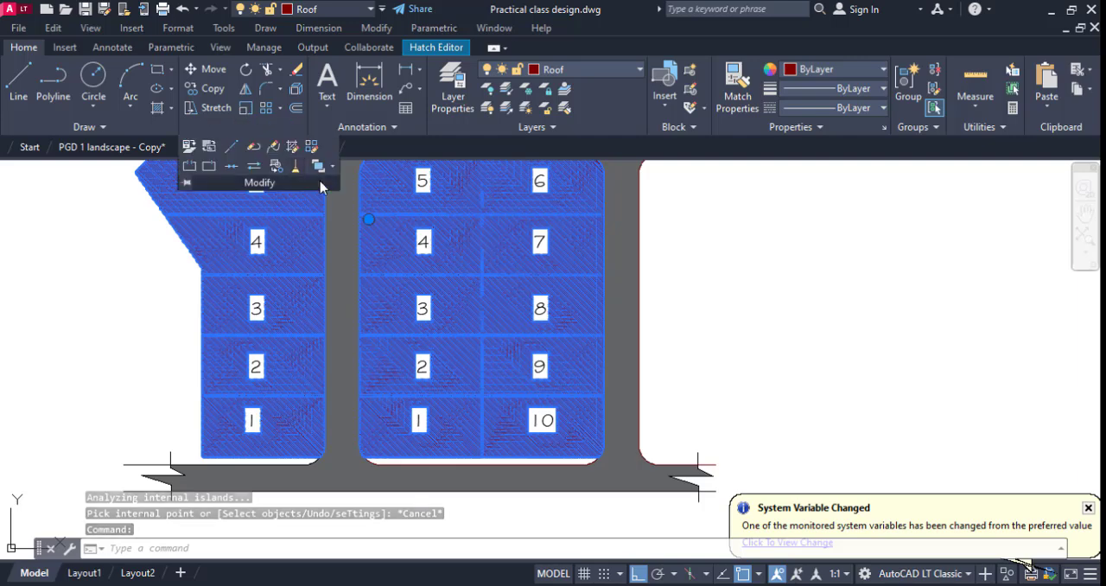
left_click(332, 167)
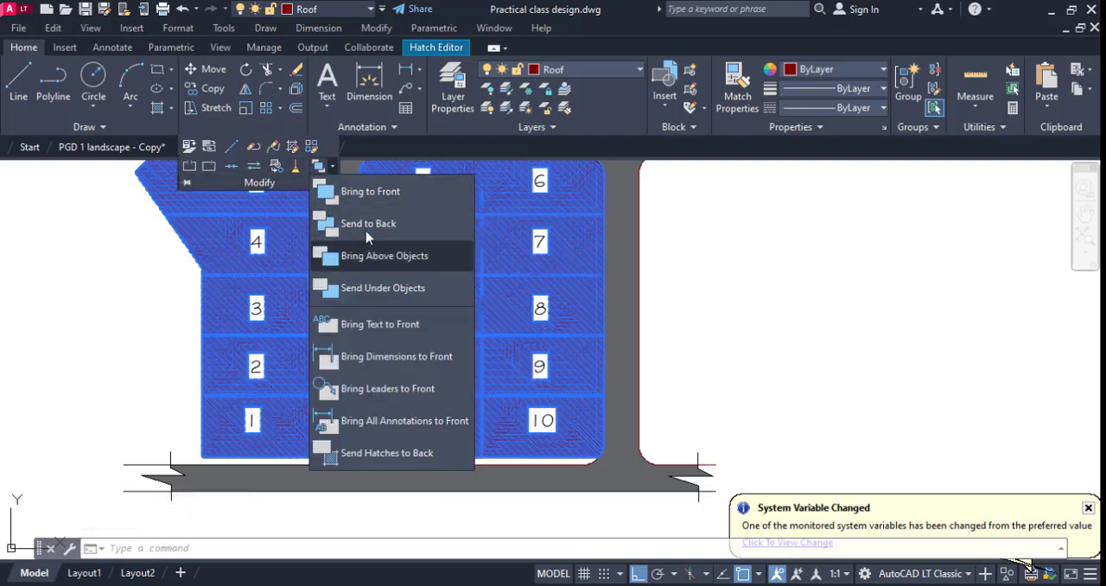
left_click(370, 220)
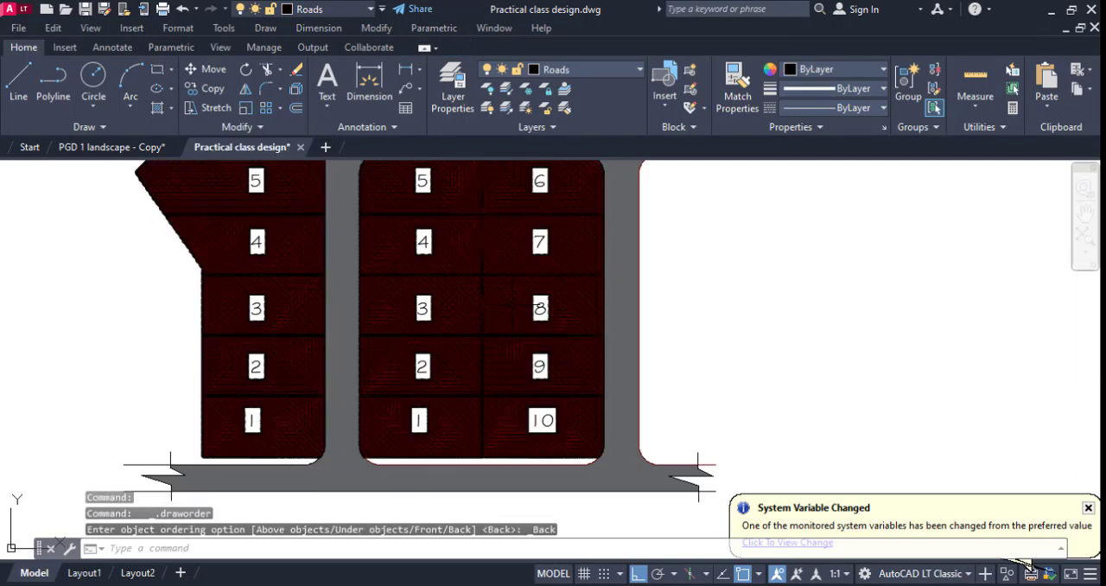
Change the building plots' hatch pattern to SOLID.
scroll(814, 302, "down", 6)
scroll(747, 283, "up", 1)
scroll(748, 283, "up", 8)
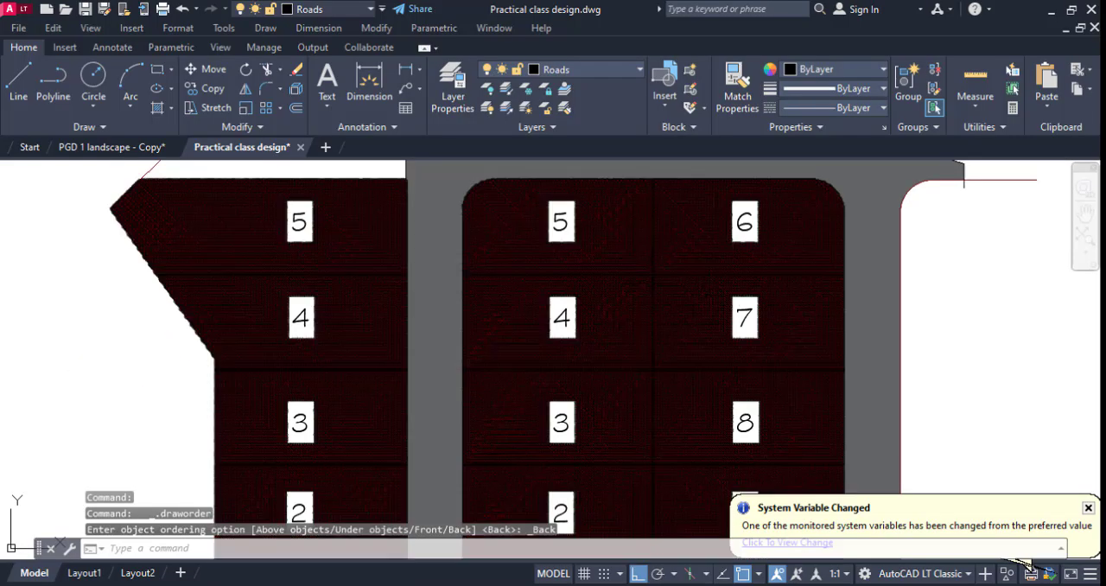
scroll(617, 284, "up", 4)
left_click(632, 302)
scroll(590, 265, "down", 4)
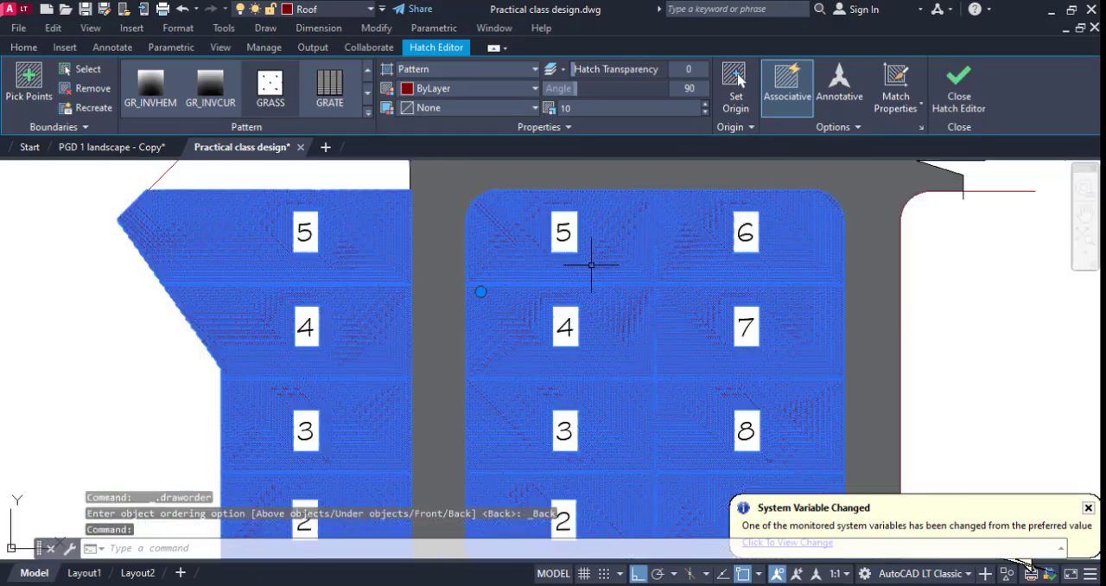
left_click(369, 112)
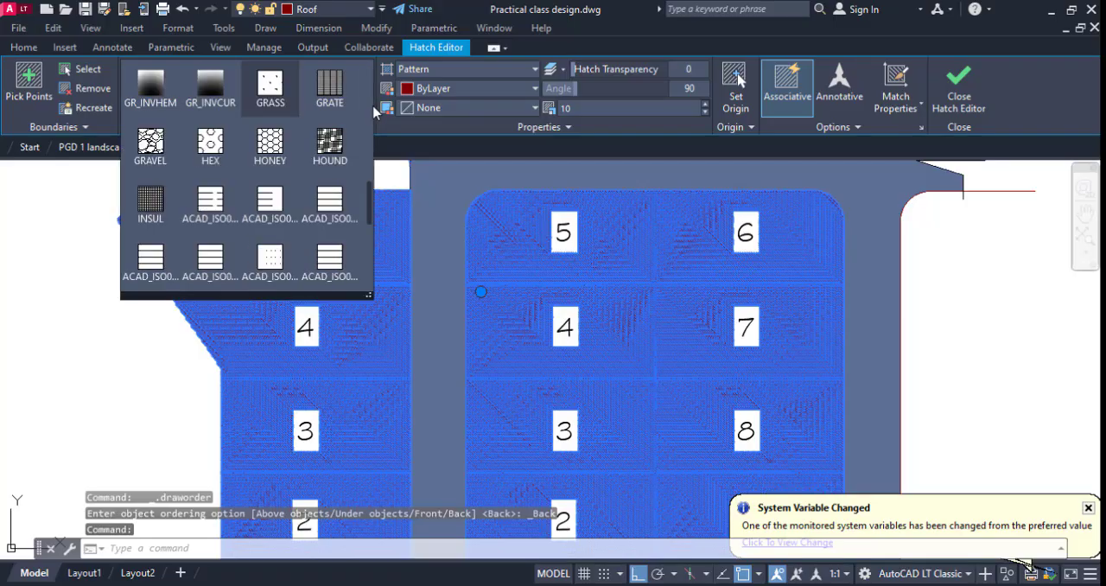
left_click(597, 105)
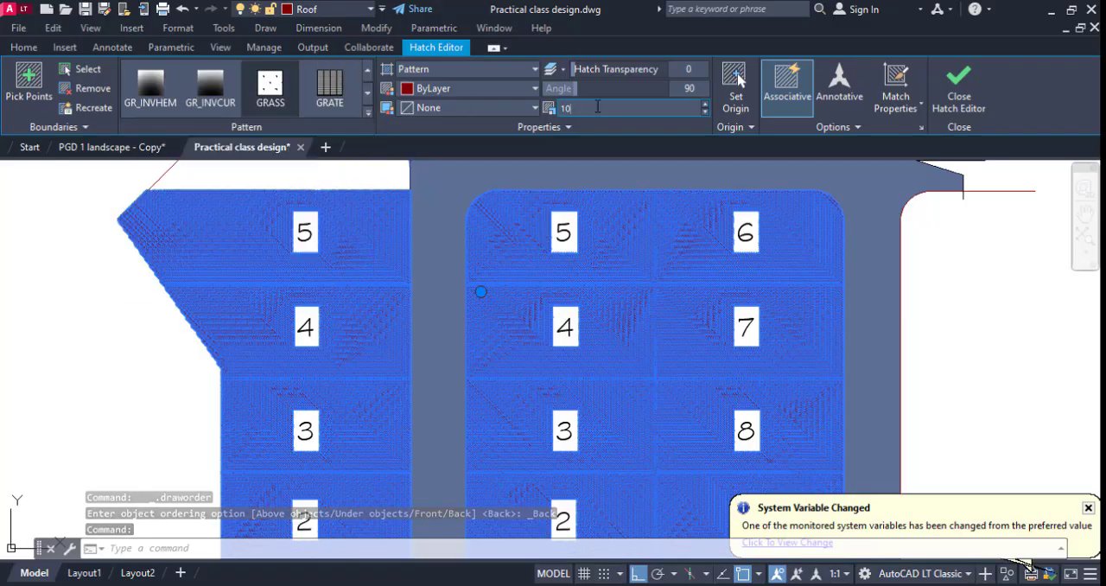
left_click(369, 112)
scroll(276, 104, "up", 5)
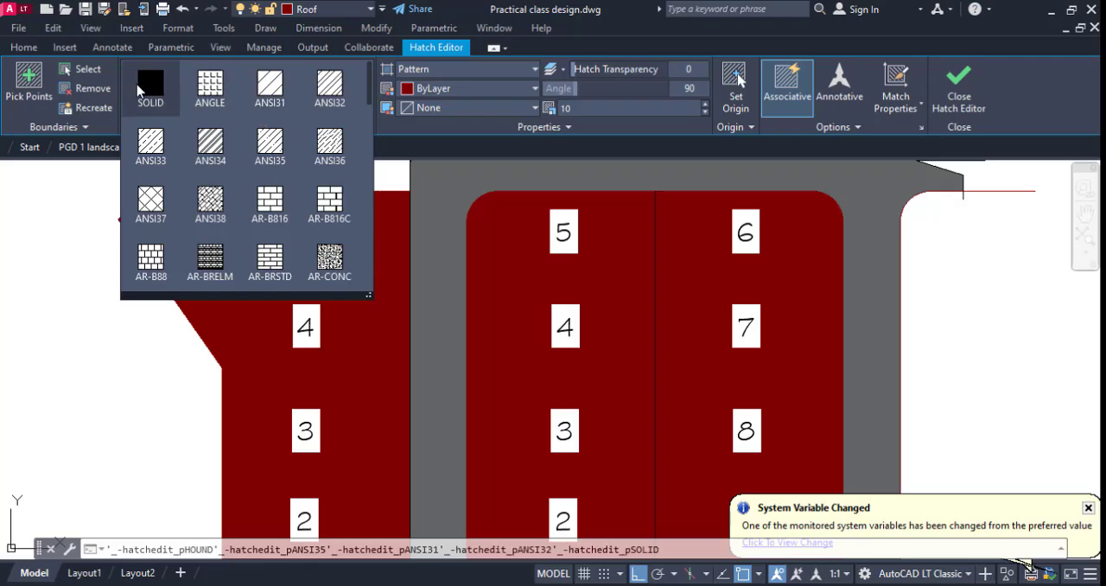
left_click(147, 89)
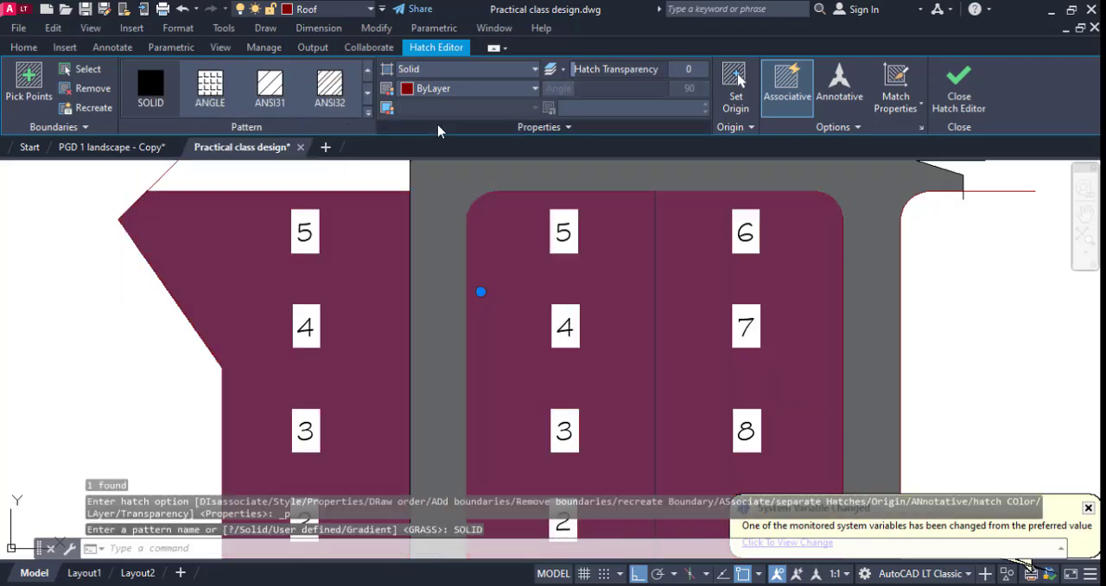
scroll(390, 163, "down", 6)
key("Escape")
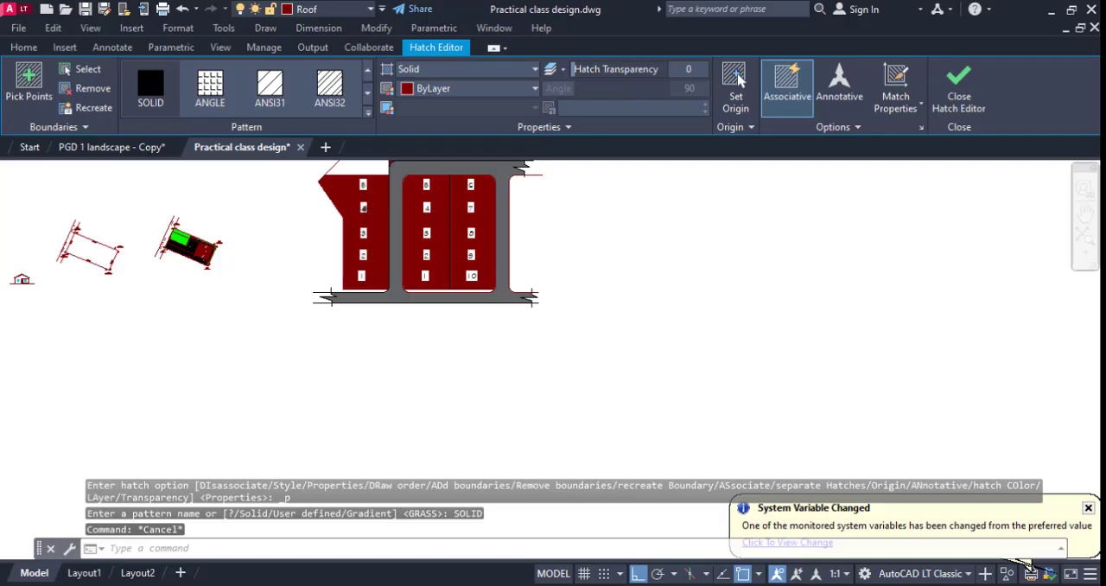
Send the plots' solid hatch to the back of the draw order.
scroll(376, 227, "up", 4)
left_click(381, 233)
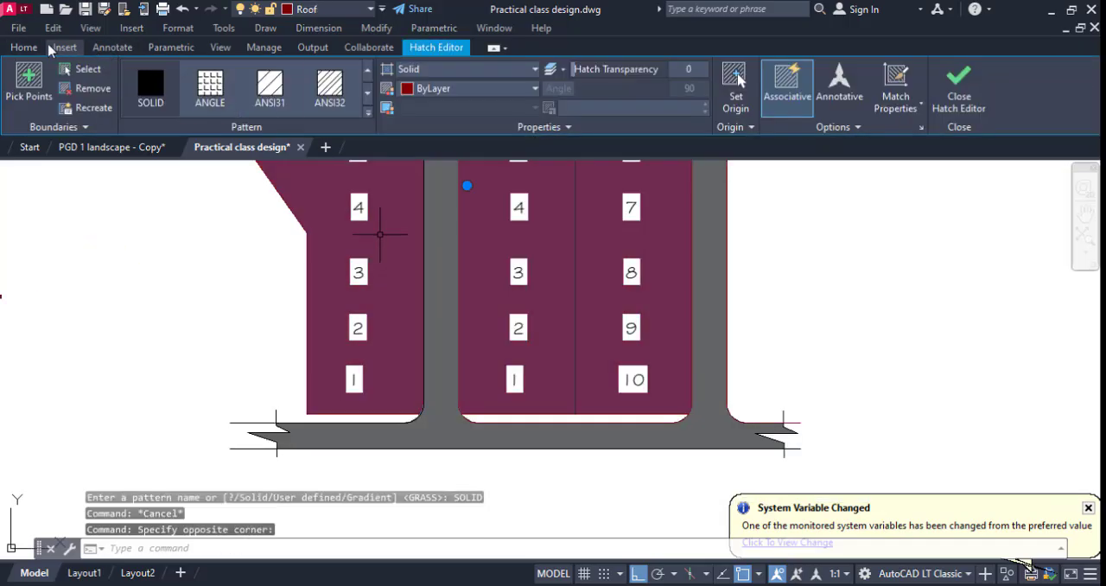
left_click(26, 48)
left_click(268, 127)
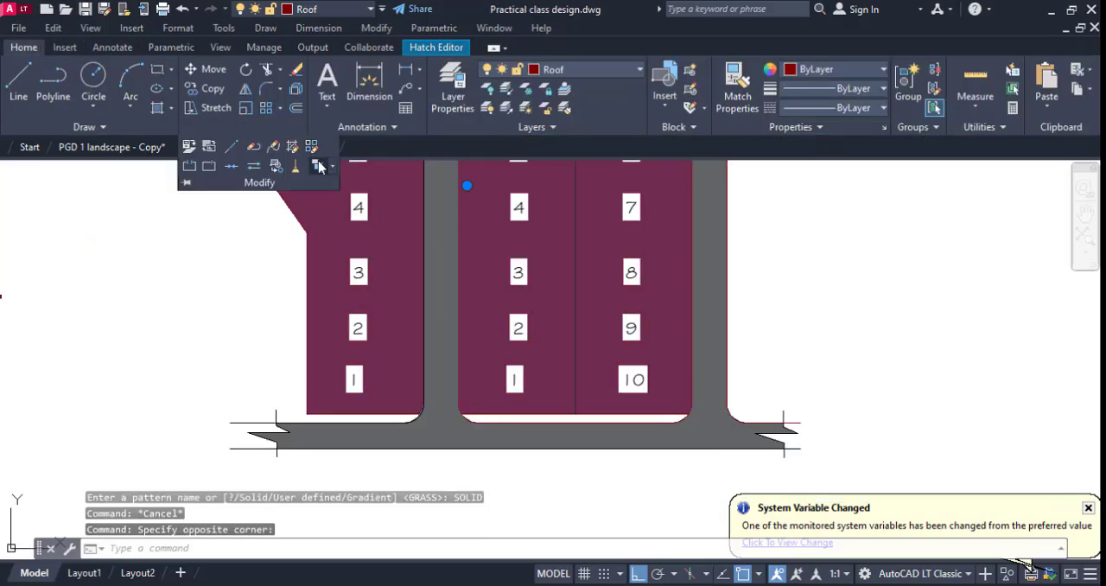
left_click(319, 167)
key("Escape")
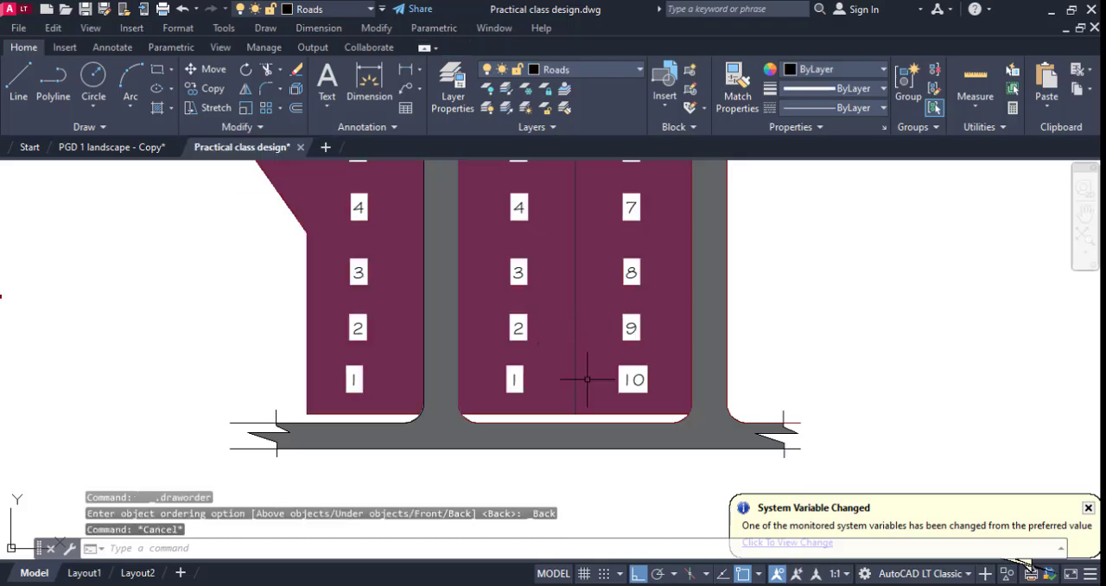
Recolour the building plots' solid hatch with the recently used brown.
scroll(579, 344, "down", 6)
scroll(722, 299, "down", 2)
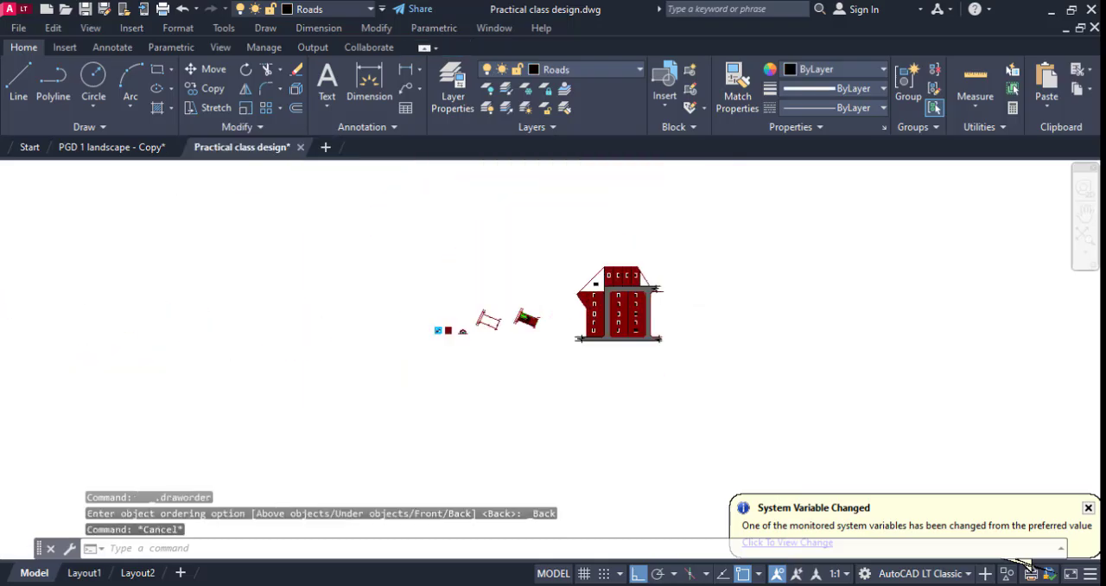
scroll(724, 298, "up", 8)
scroll(724, 298, "down", 4)
scroll(716, 308, "down", 4)
scroll(691, 306, "up", 9)
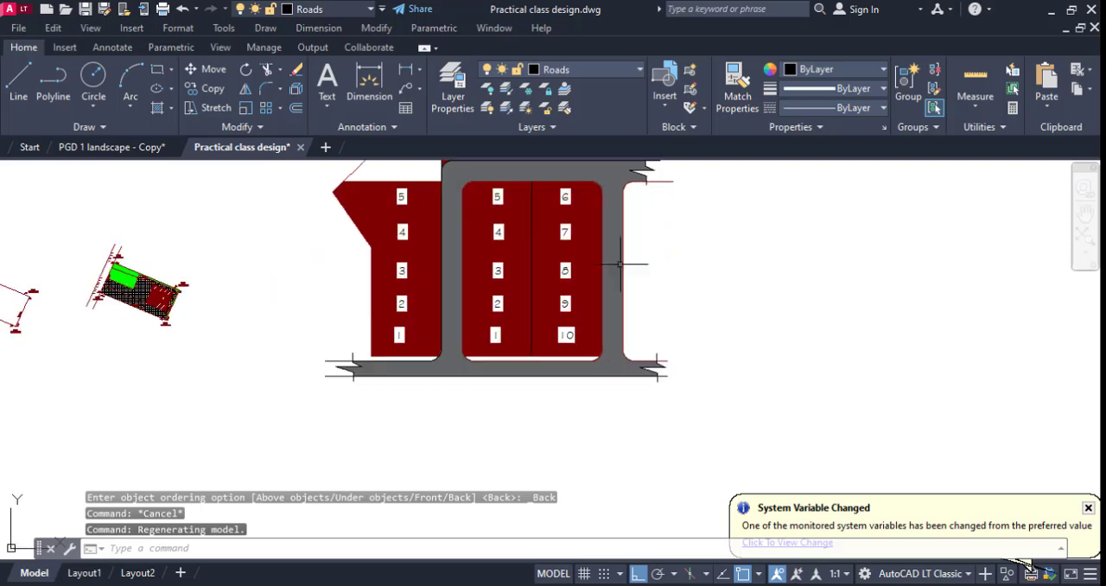
left_click(564, 259)
left_click(562, 257)
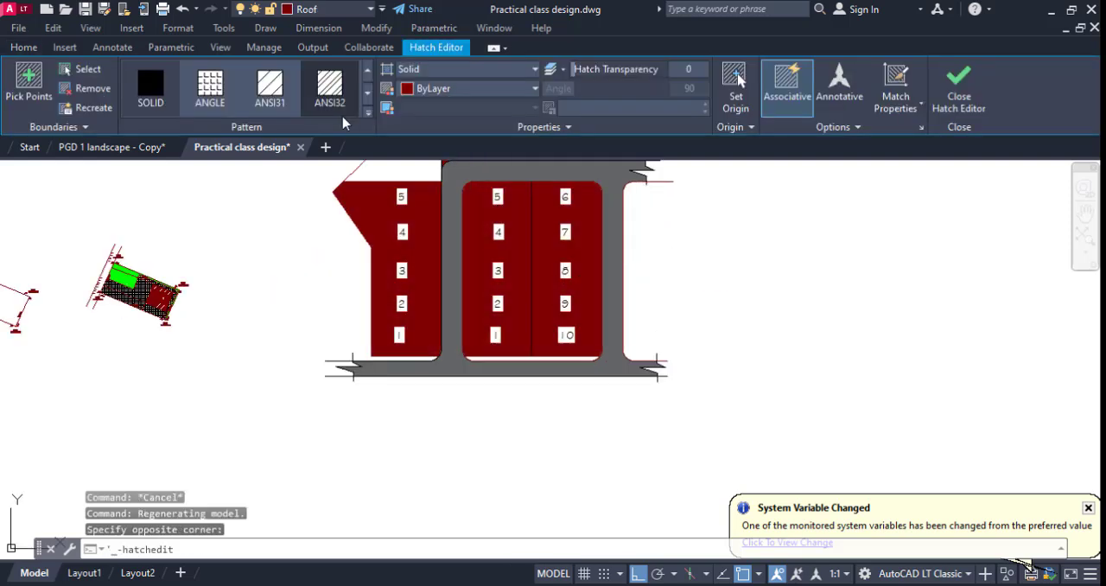
left_click(467, 88)
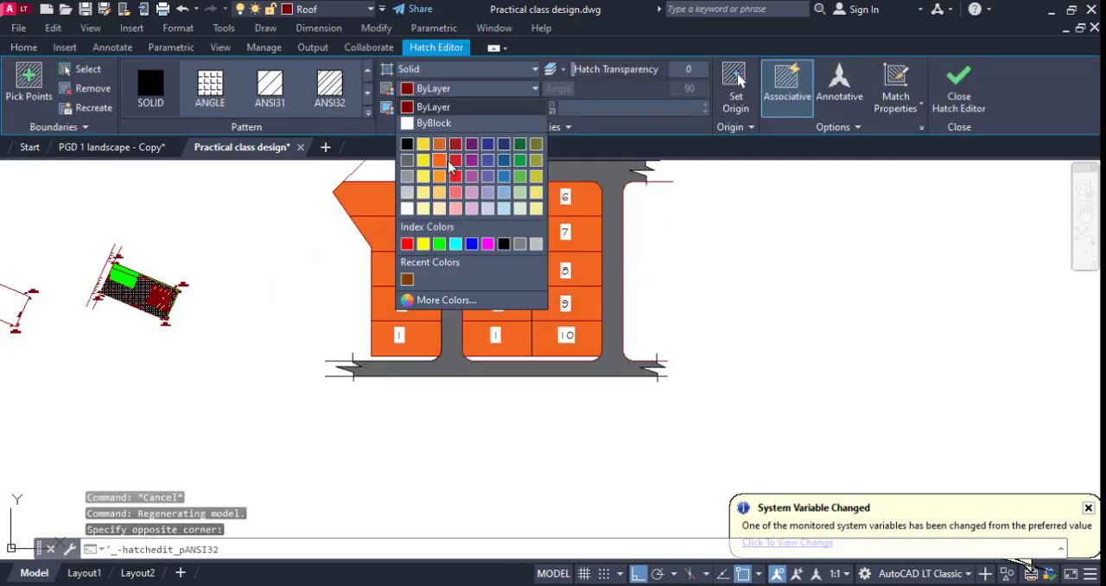
left_click(406, 281)
key("Escape")
Fill the triangular Park area with a solid hatch on the Vegetations layer.
scroll(670, 288, "up", 2)
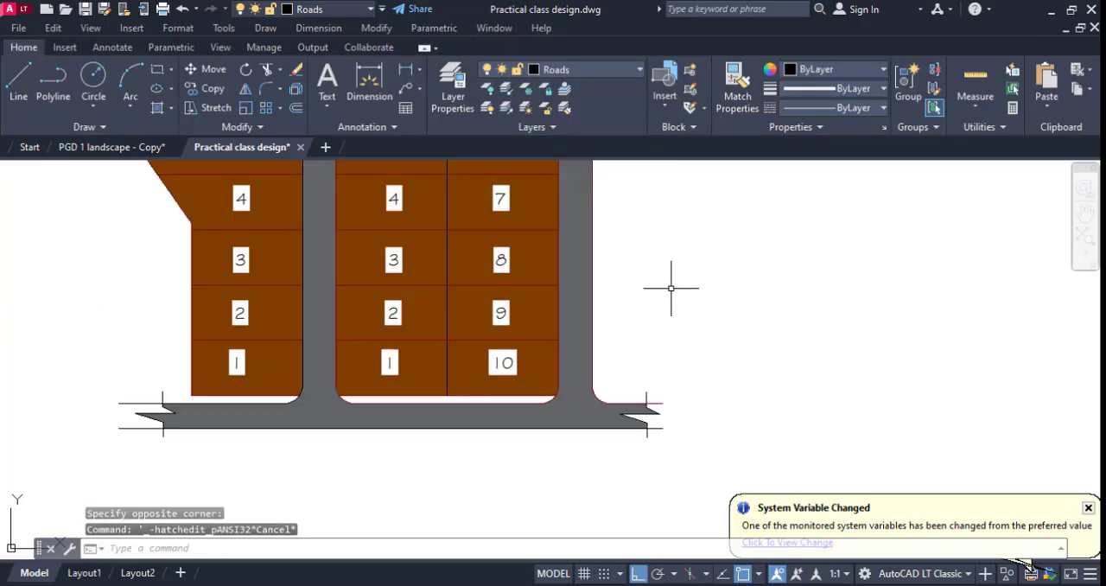
scroll(673, 275, "up", 2)
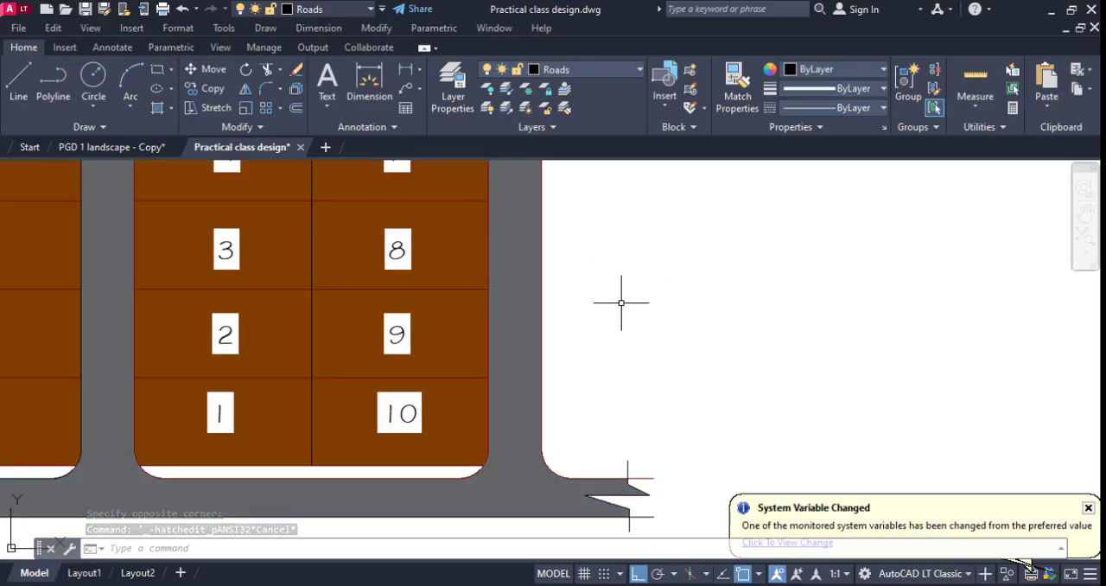
scroll(735, 317, "down", 4)
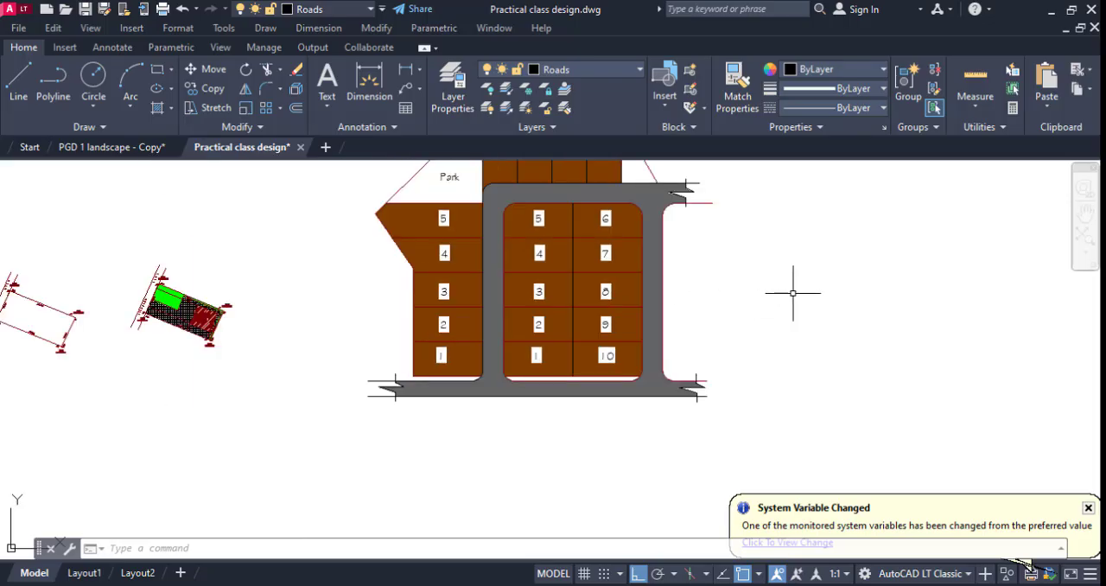
middle_click_drag(778, 296, 683, 351)
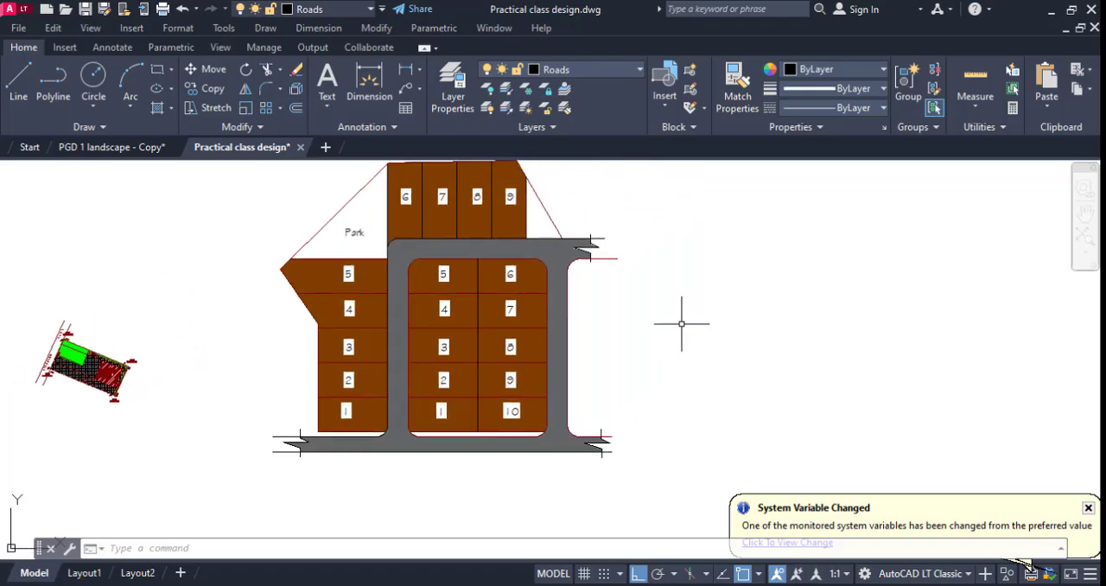
scroll(687, 320, "down", 2)
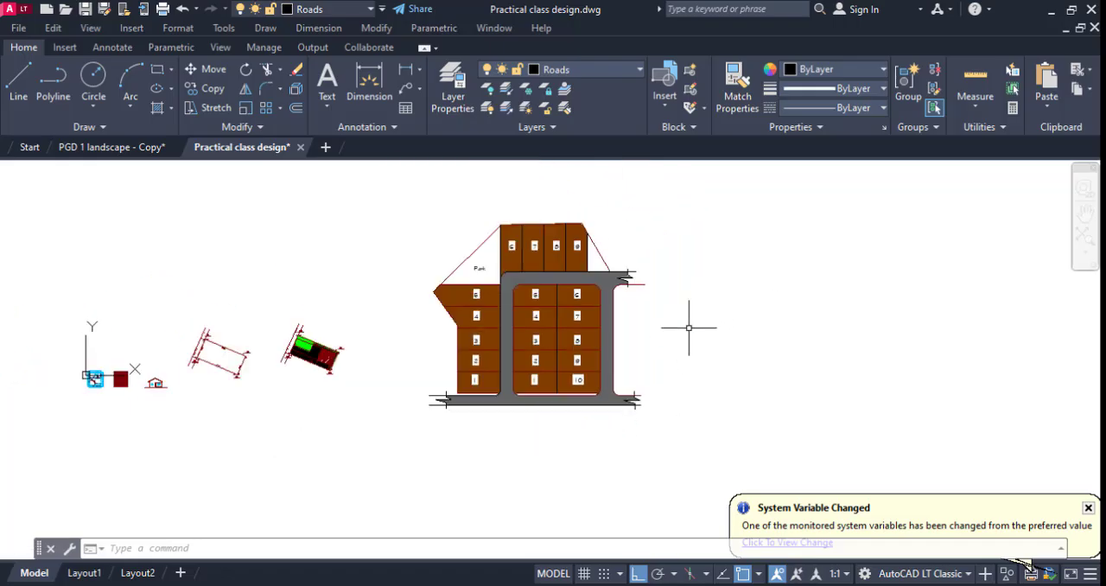
scroll(457, 257, "up", 2)
scroll(457, 258, "up", 2)
type("h")
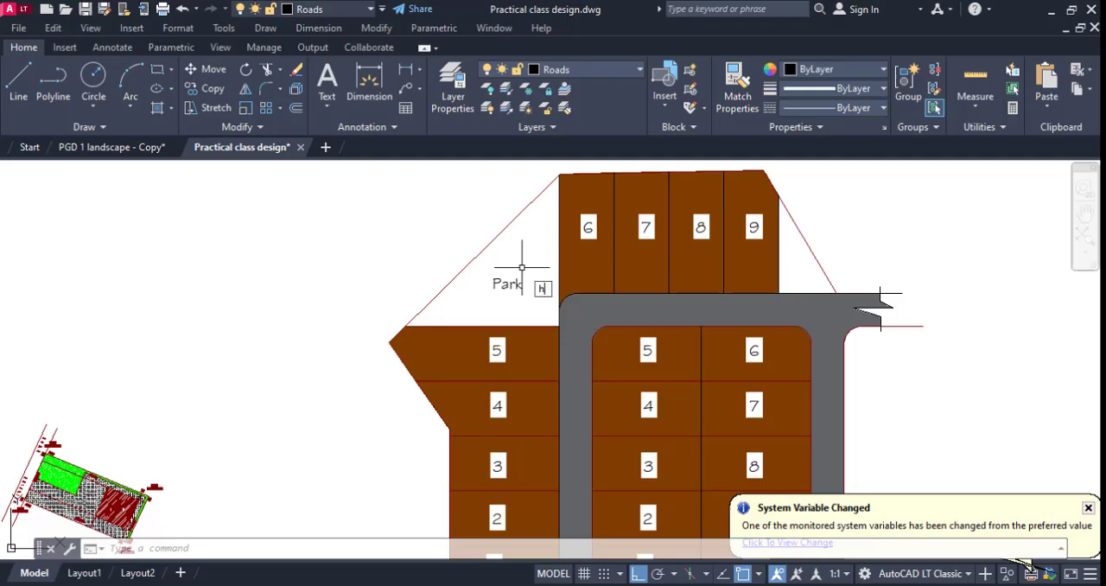
key("Return")
left_click(530, 257)
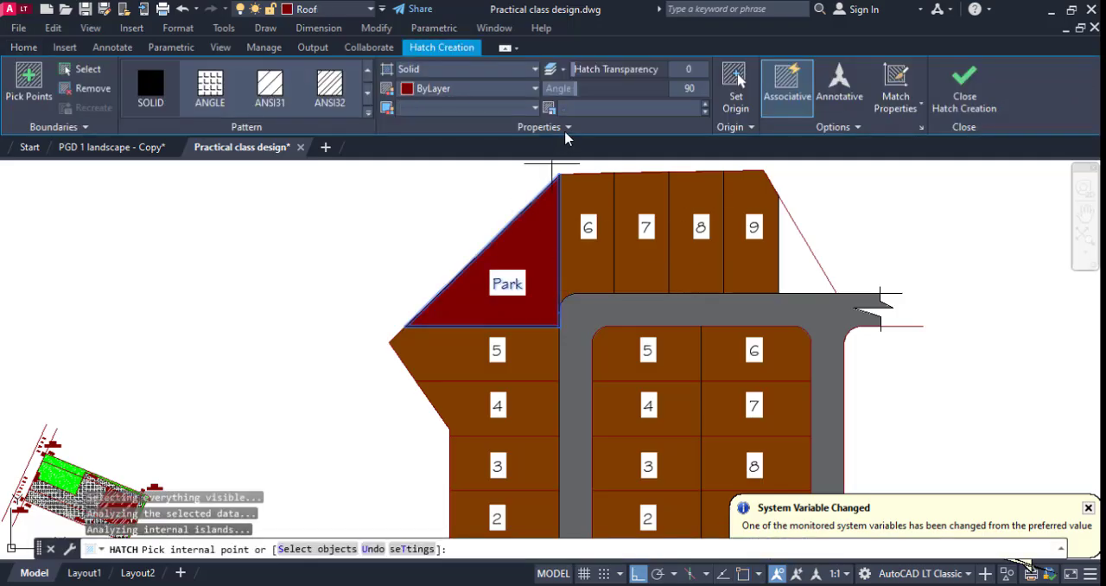
left_click(38, 51)
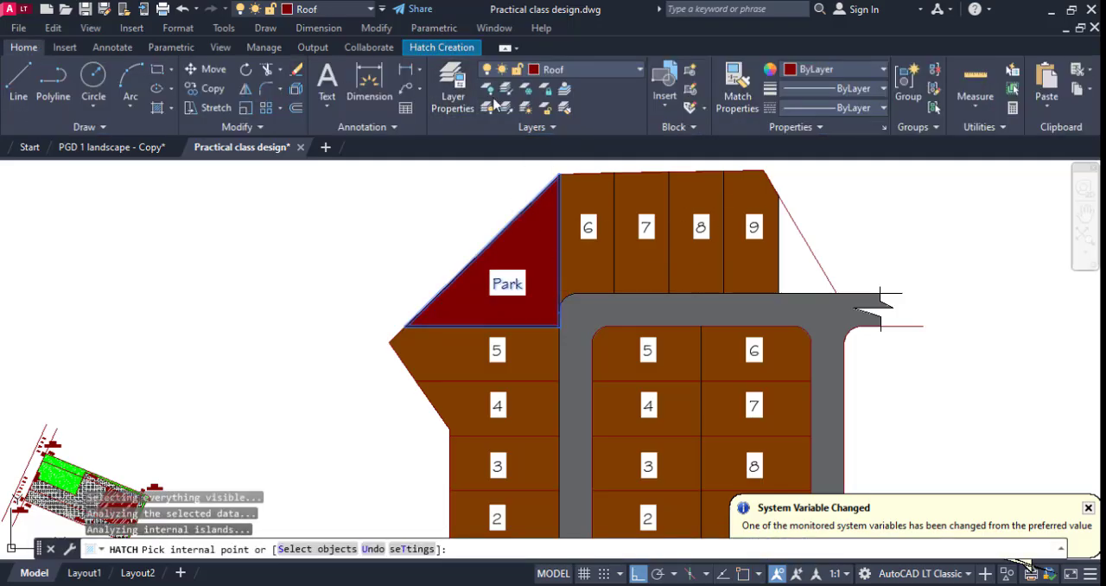
left_click(567, 73)
left_click(561, 207)
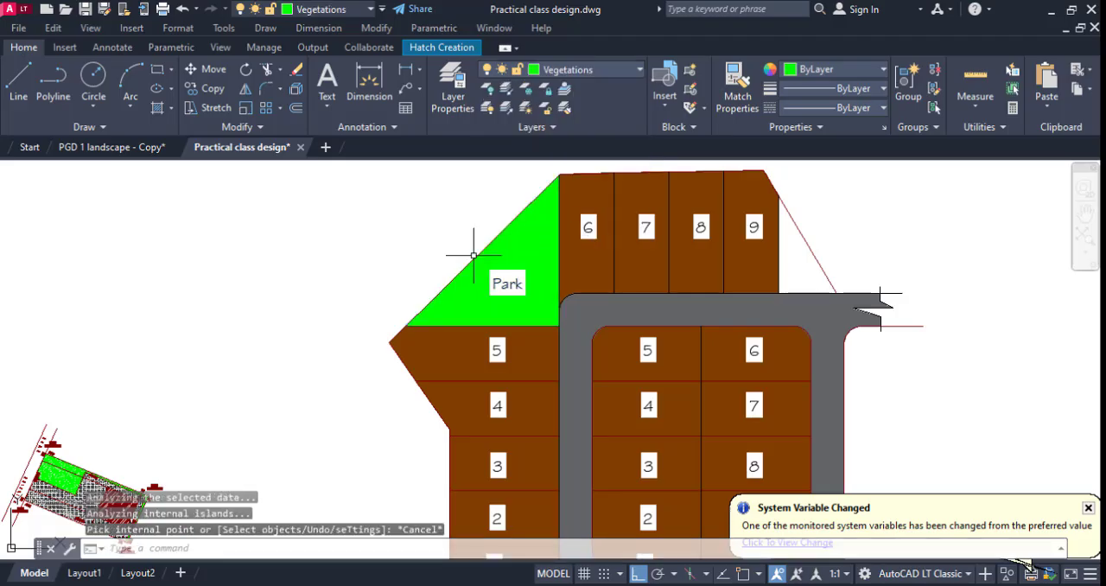
Fill the small triangle beside plot 9 of the top row with a solid yellow hatch.
scroll(473, 256, "down", 5)
scroll(587, 255, "up", 5)
key("Return")
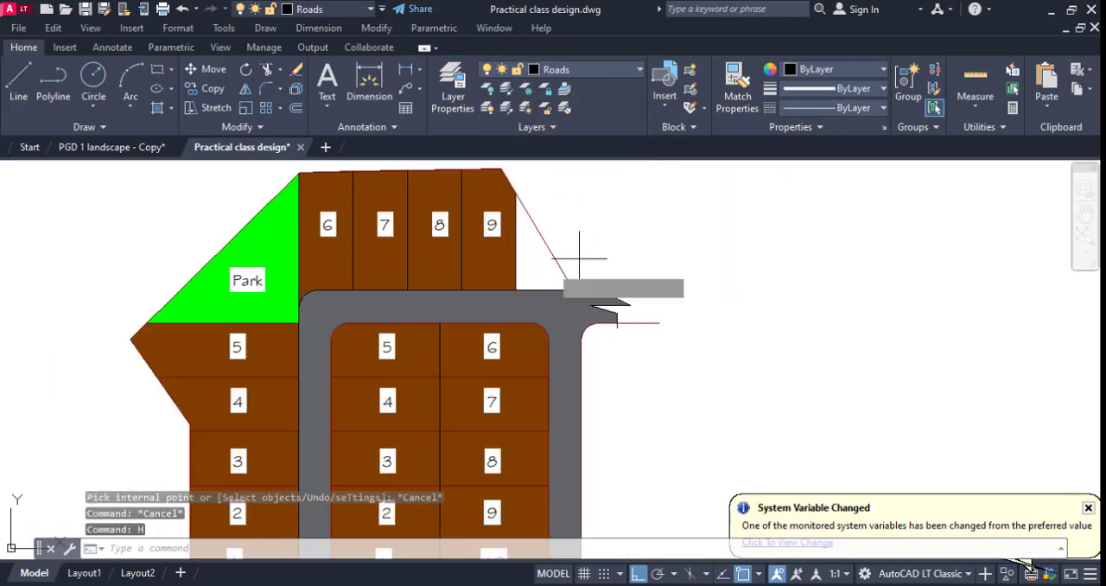
left_click(529, 255)
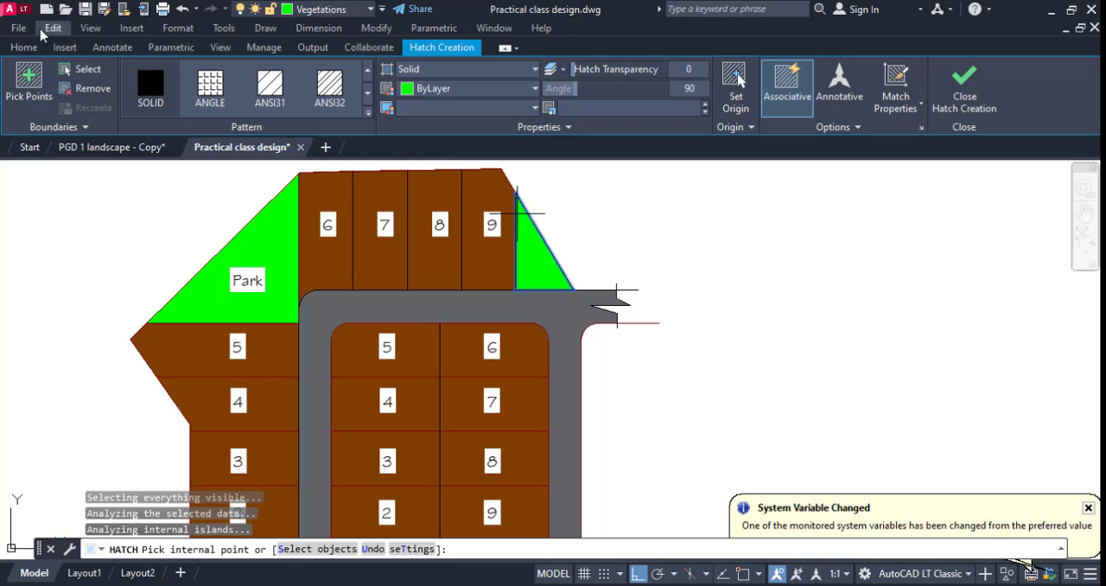
left_click(454, 88)
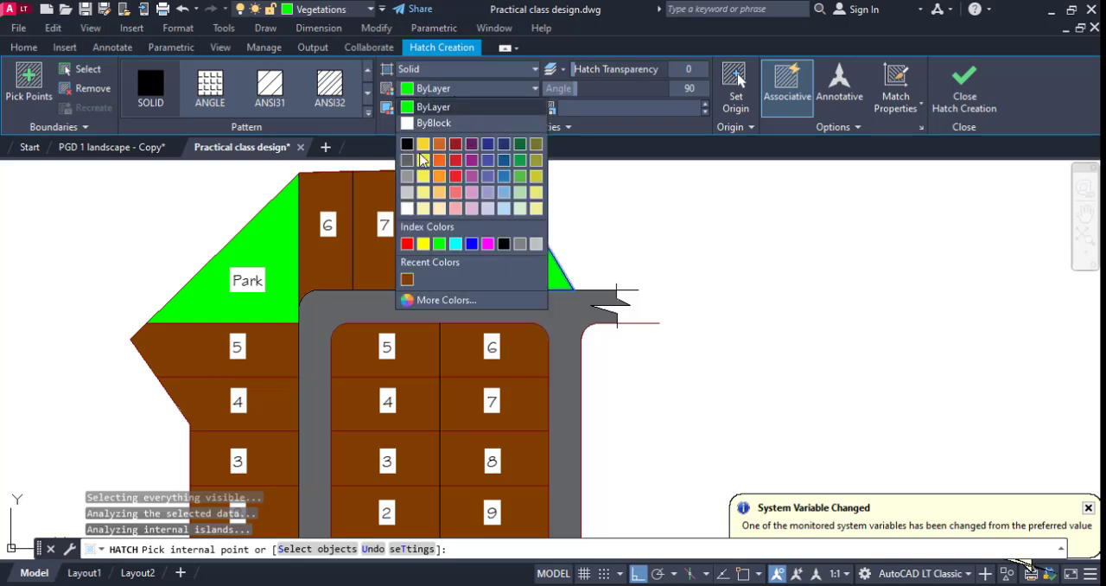
left_click(422, 244)
key("Escape")
scroll(662, 250, "down", 4)
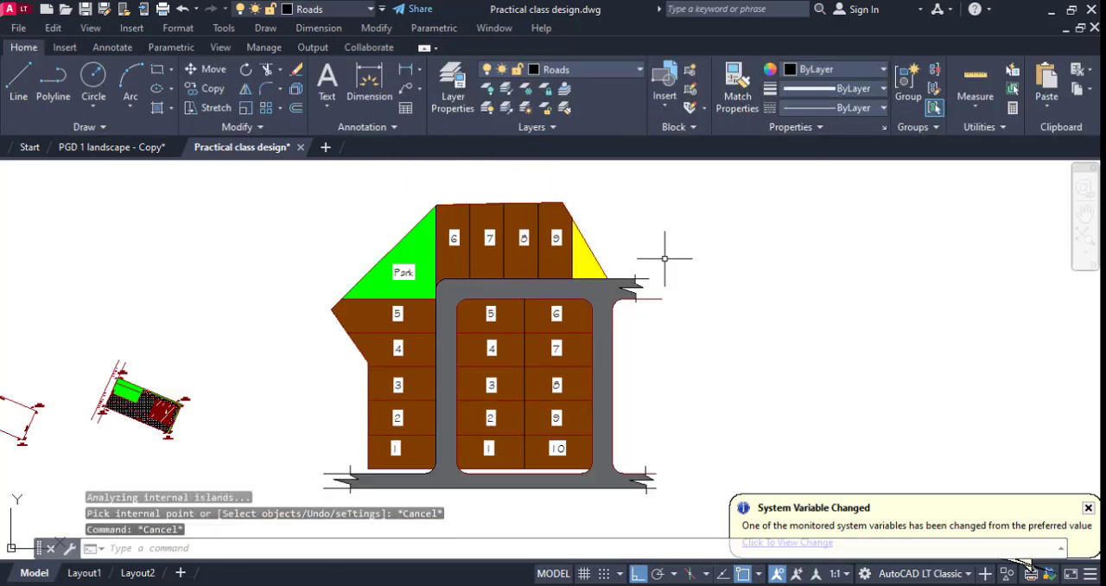
scroll(688, 313, "up", 2)
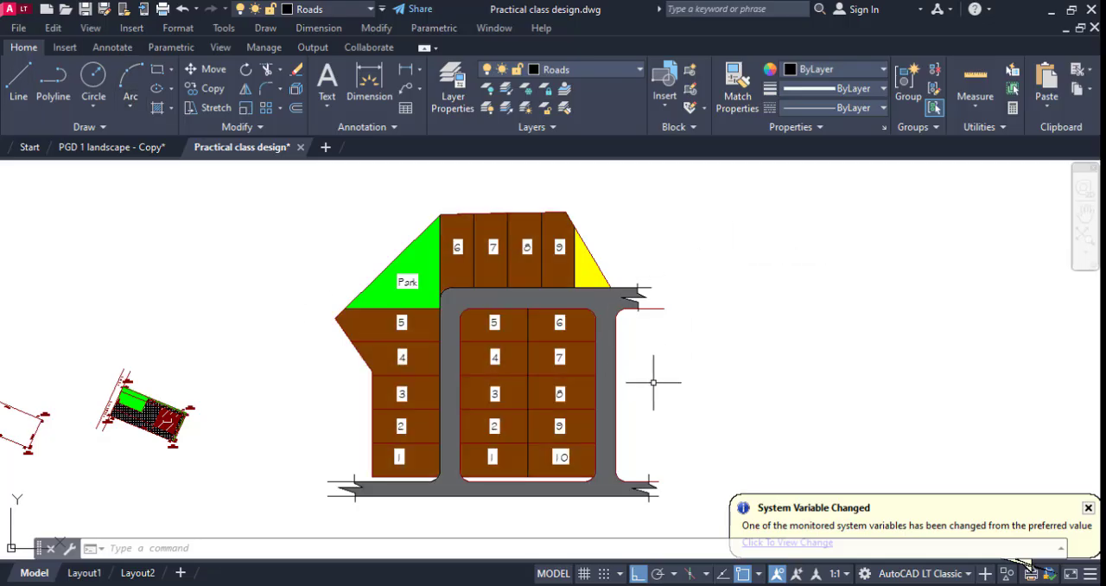
scroll(653, 382, "down", 2)
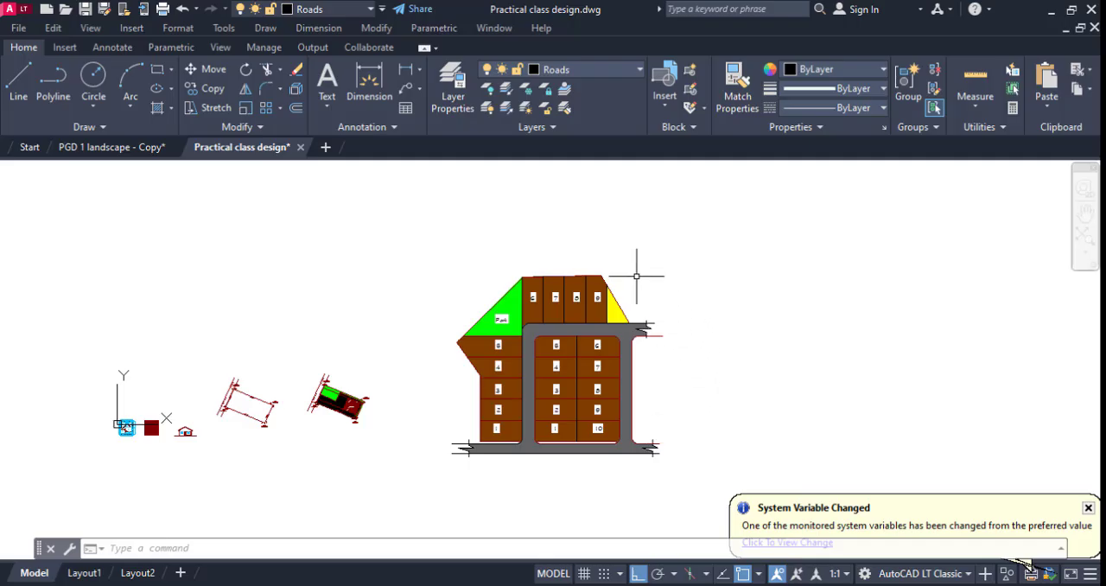